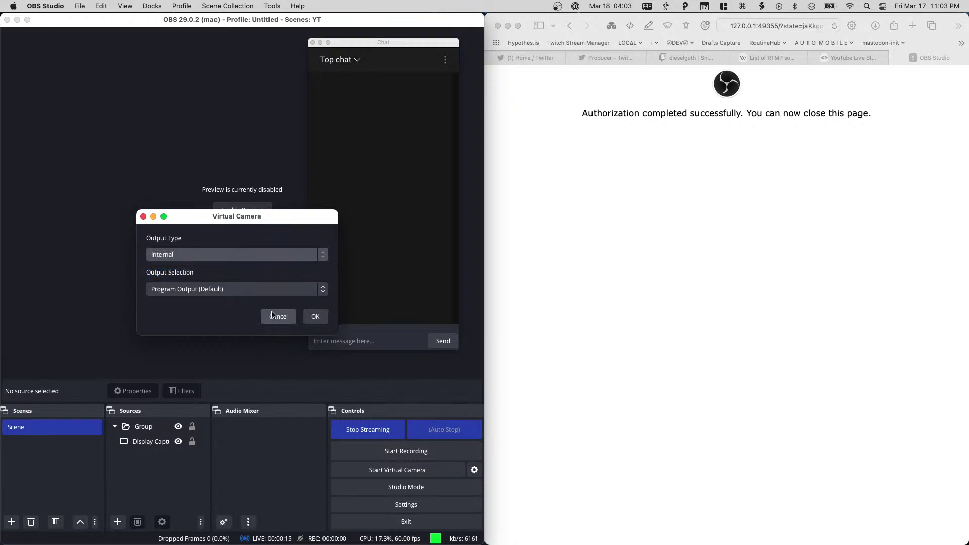
- Check the virtual camera's output selection options and leave its settings without saving
{"action": "left_click", "coordinate": [265, 289]}
{"action": "left_click", "coordinate": [275, 288]}
{"action": "left_click", "coordinate": [265, 313]}
- Send the message "h" in the live chat and turn on the chat's timestamps
{"action": "left_click", "coordinate": [318, 345]}
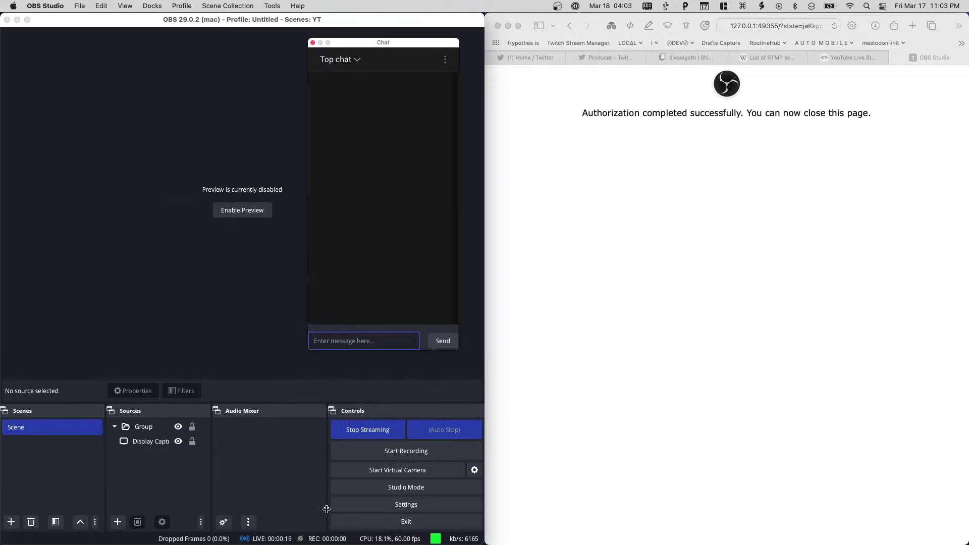
{"action": "type", "text": "h"}
{"action": "key", "text": "Return"}
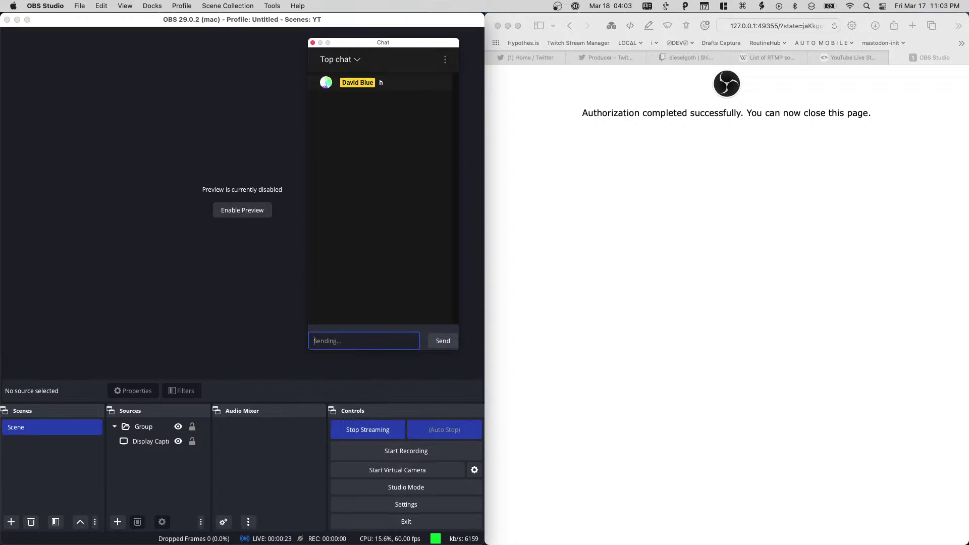
{"action": "left_click", "coordinate": [446, 58]}
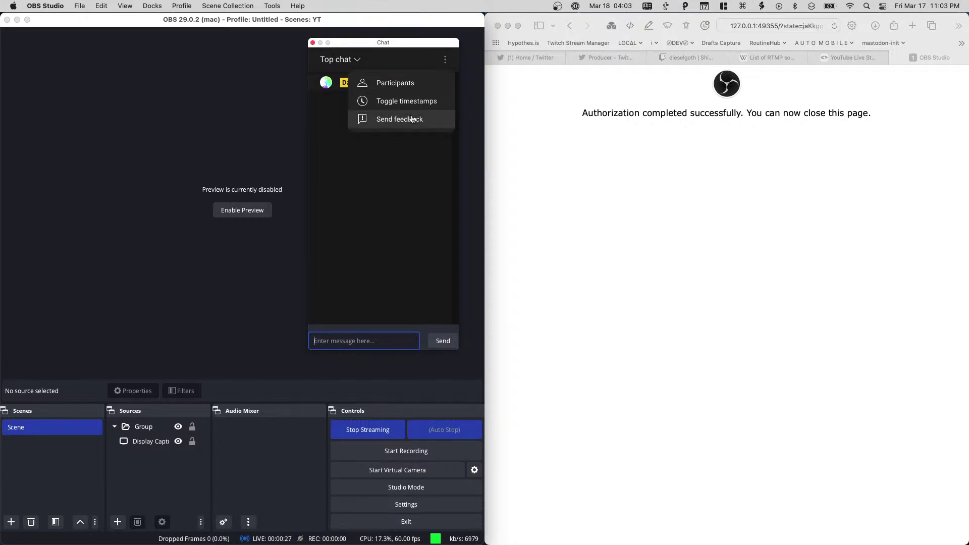
{"action": "left_click", "coordinate": [423, 103]}
- Enable the preview of the current scene
{"action": "left_click", "coordinate": [559, 122]}
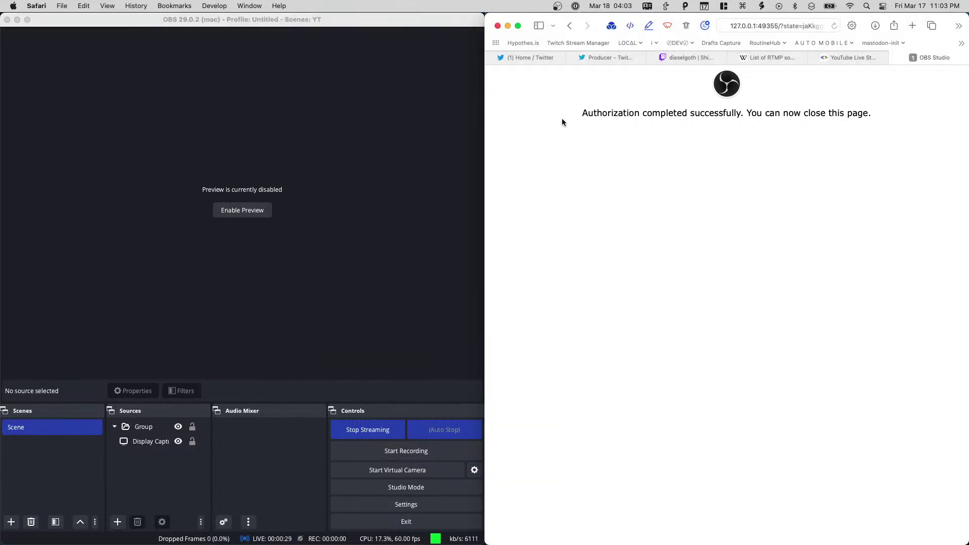
{"action": "mouse_move", "coordinate": [776, 61]}
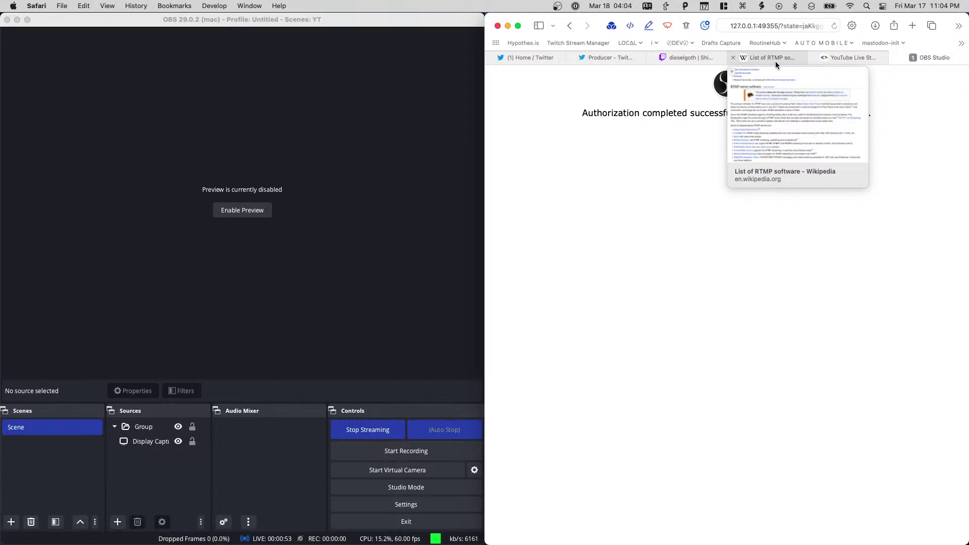
{"action": "left_click", "coordinate": [249, 211]}
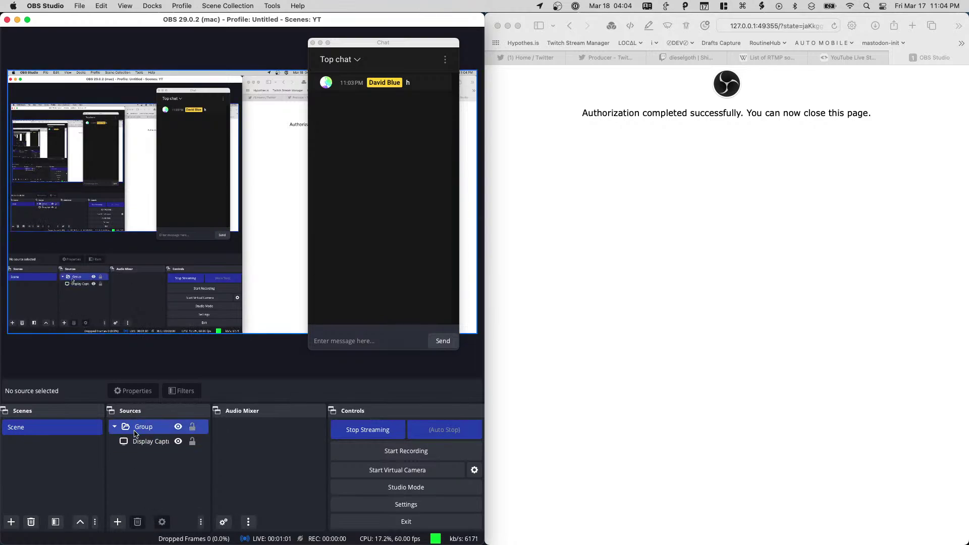
- Add a new Audio Input Capture source named H2n to the scene
{"action": "left_click", "coordinate": [117, 522]}
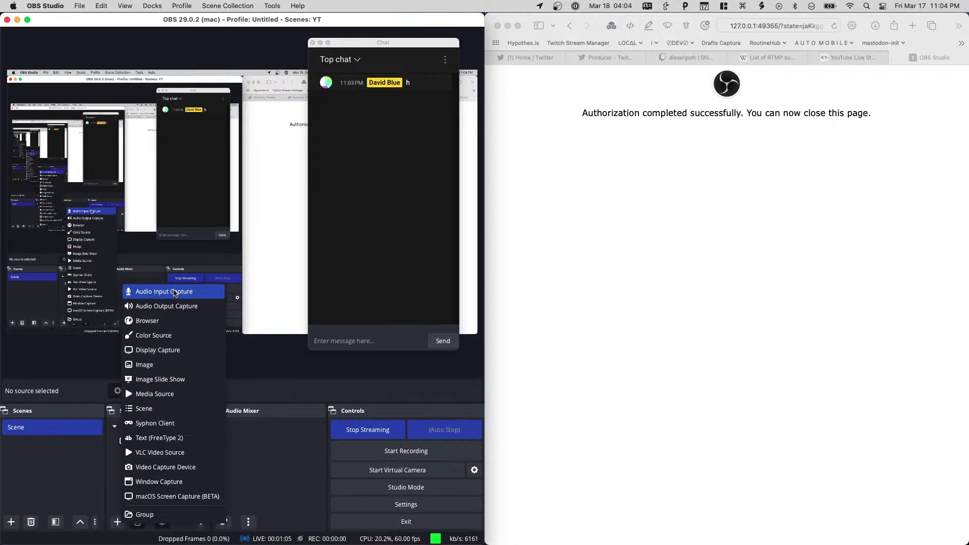
{"action": "left_click", "coordinate": [174, 293]}
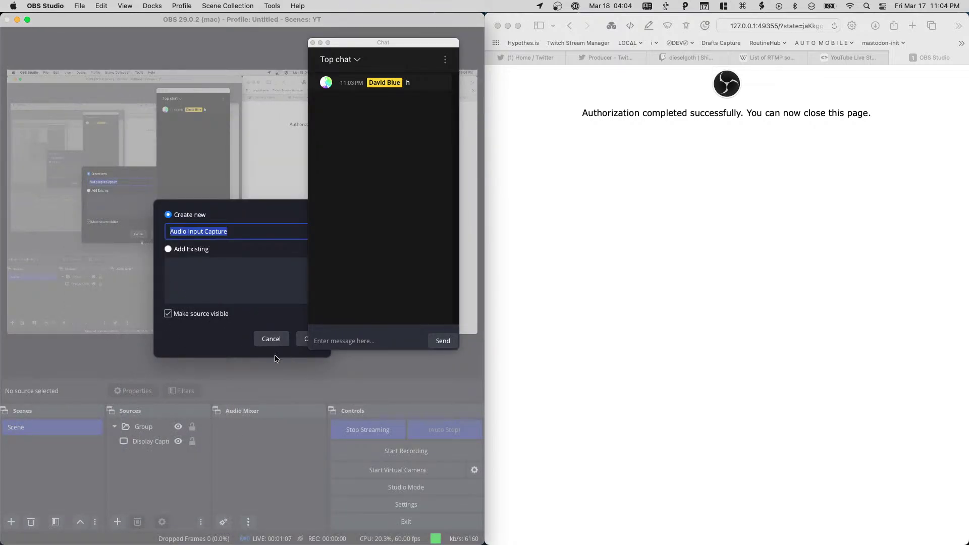
{"action": "type", "text": "H2n"}
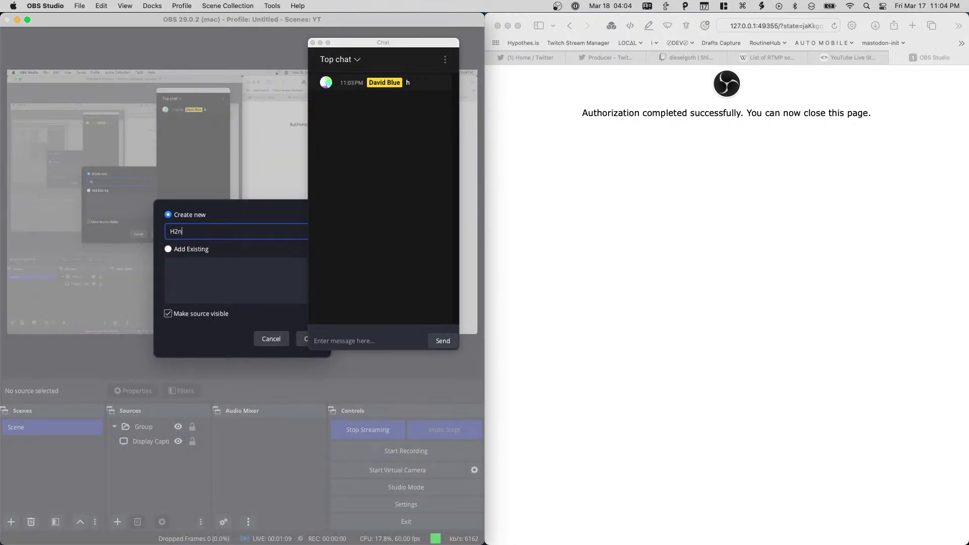
{"action": "key", "text": "Return"}
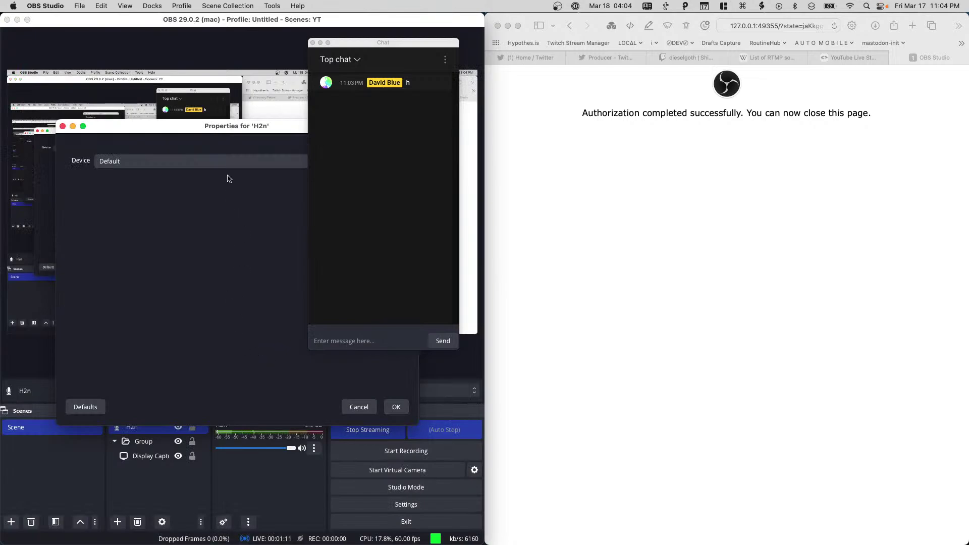
- Set the new audio source's device to H2n and accept its properties
{"action": "left_click", "coordinate": [212, 161]}
{"action": "left_click", "coordinate": [221, 184]}
{"action": "left_click", "coordinate": [238, 160]}
{"action": "left_click", "coordinate": [228, 183]}
{"action": "left_click", "coordinate": [396, 407]}
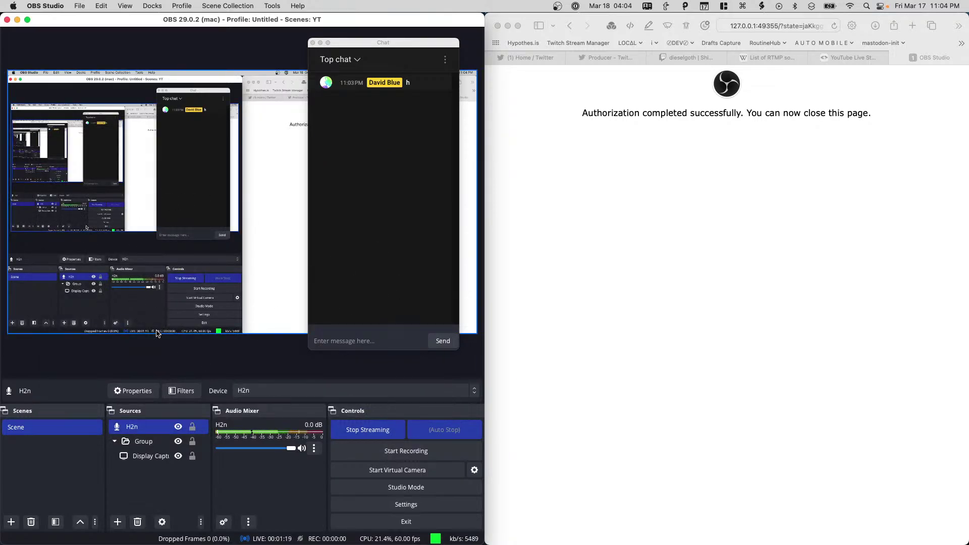
- Move the H2n audio source into the group, above the Display Capture source
{"action": "left_click", "coordinate": [144, 455]}
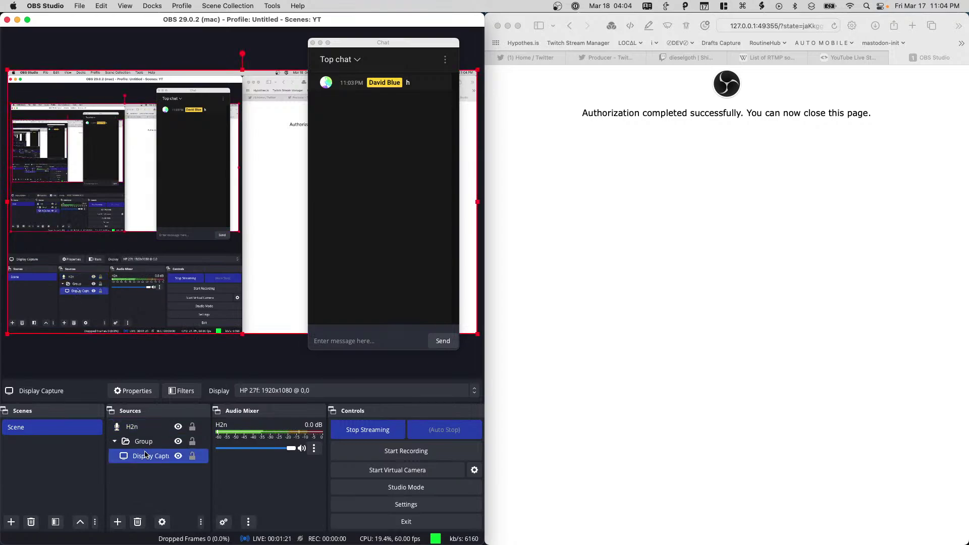
{"action": "left_click_drag", "start_coordinate": [144, 441], "coordinate": [147, 434]}
{"action": "left_click", "coordinate": [120, 430]}
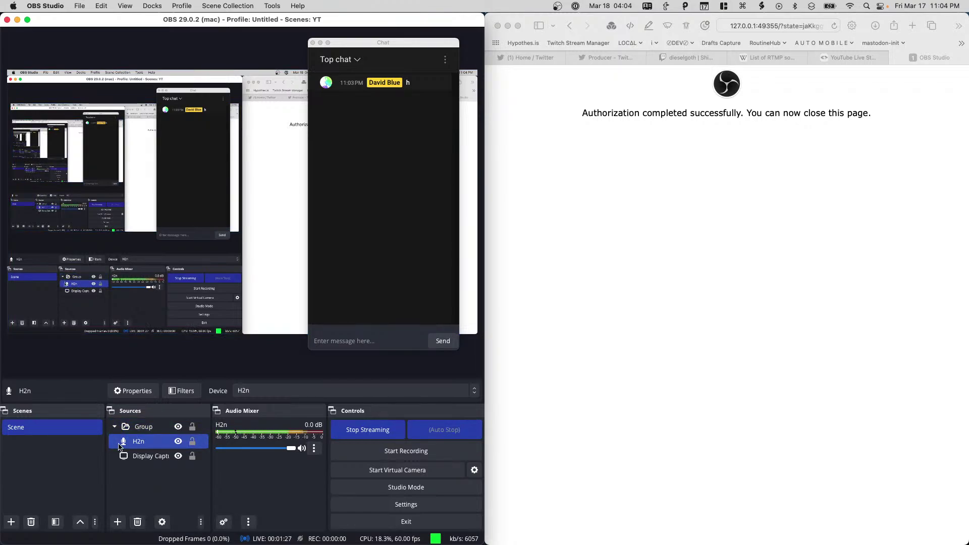
- Inspect the Display Capture source's properties and close them without saving
{"action": "left_click", "coordinate": [147, 456]}
{"action": "left_click", "coordinate": [154, 390]}
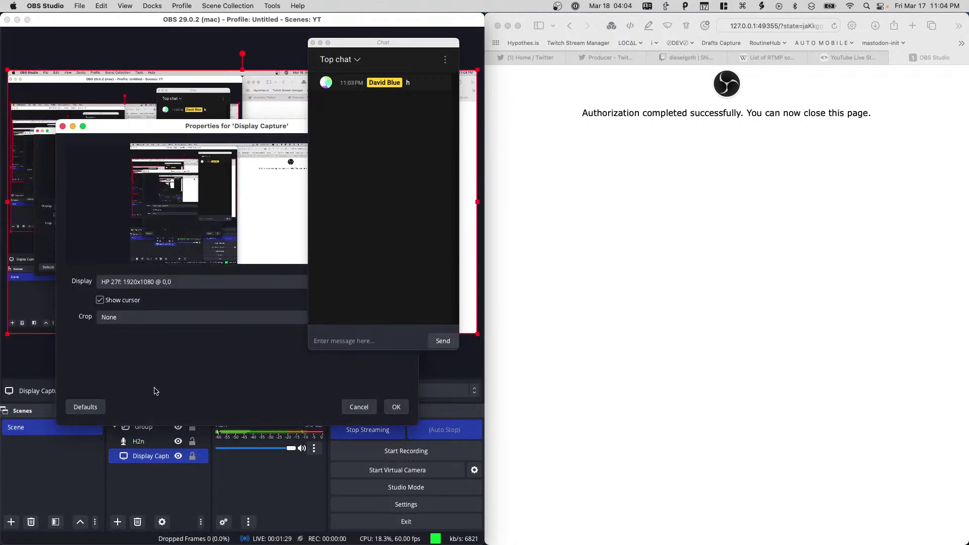
{"action": "left_click", "coordinate": [358, 407]}
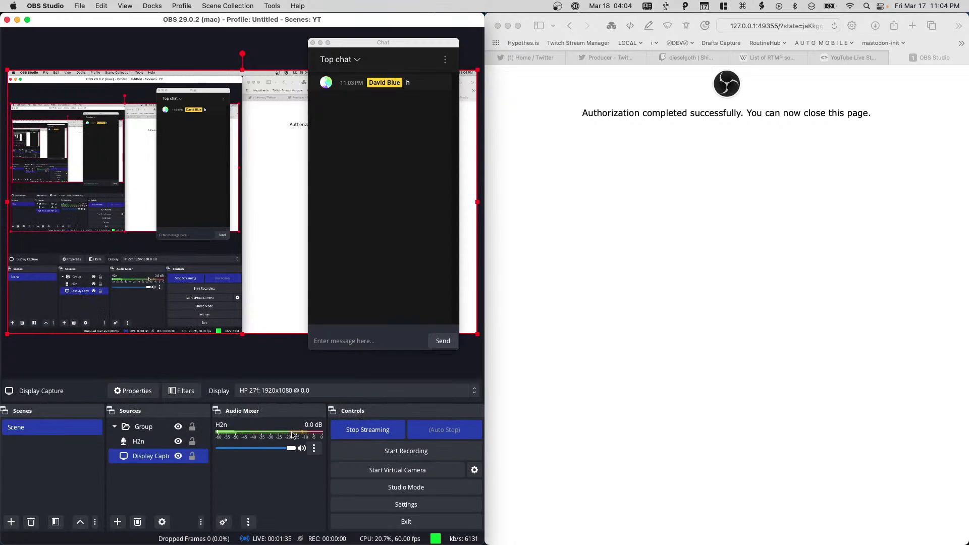
- Review the video, output and stream settings, then leave the settings without saving
{"action": "left_click", "coordinate": [383, 500]}
{"action": "left_click", "coordinate": [58, 187]}
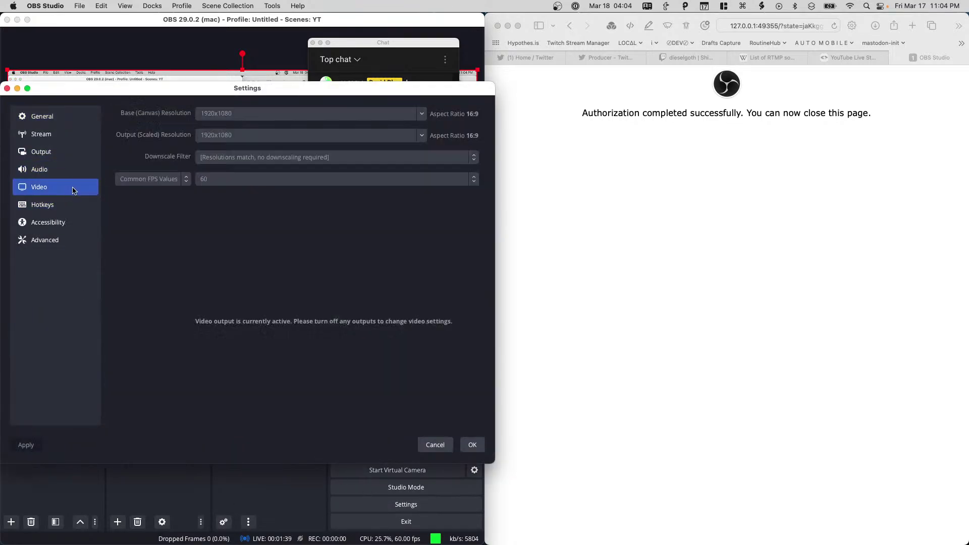
{"action": "left_click", "coordinate": [65, 152]}
{"action": "left_click", "coordinate": [65, 136]}
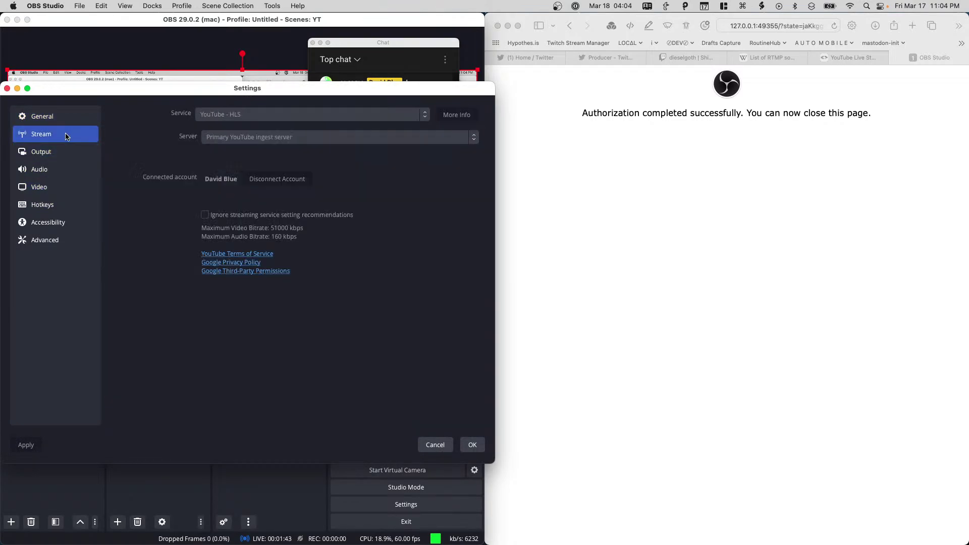
{"action": "left_click", "coordinate": [443, 444]}
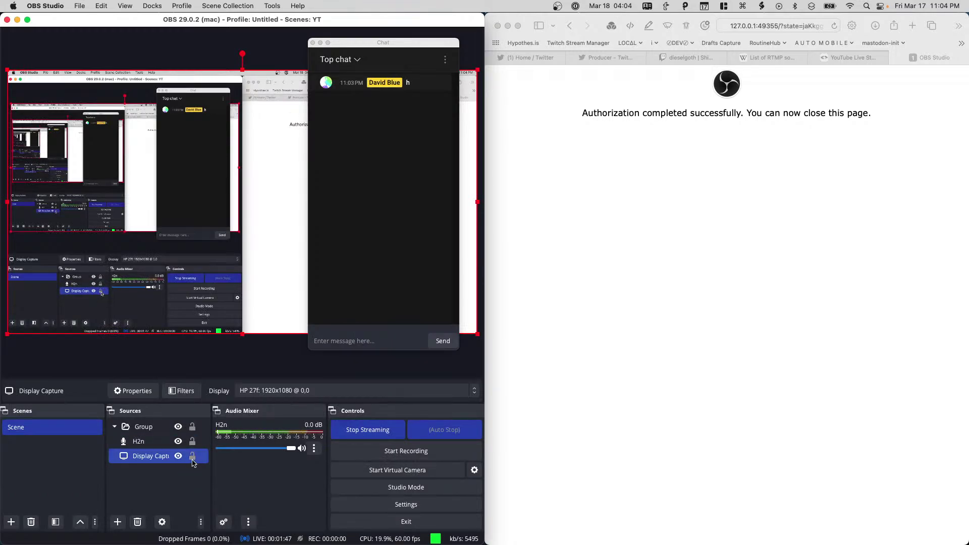
- Lock the Display Capture source and view its properties
{"action": "left_click", "coordinate": [191, 457]}
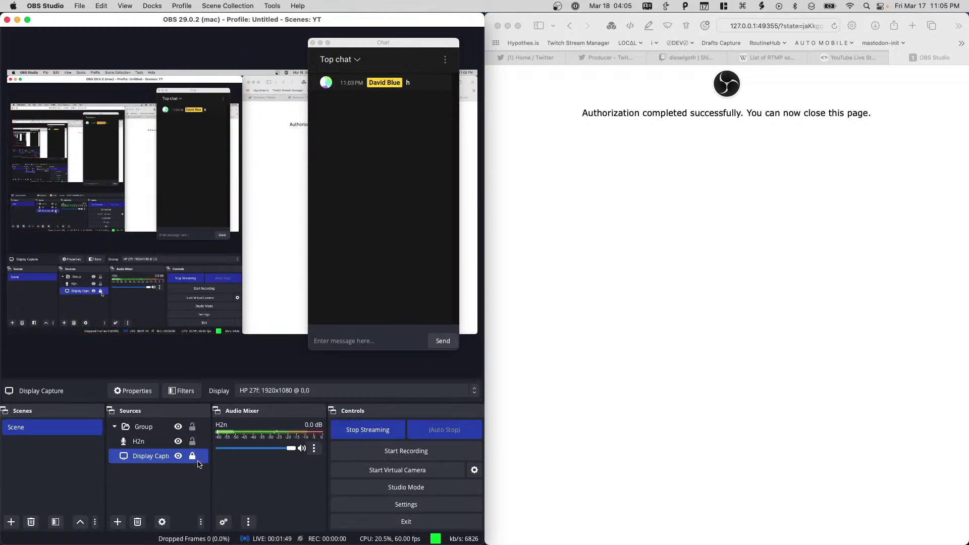
{"action": "left_click", "coordinate": [162, 522]}
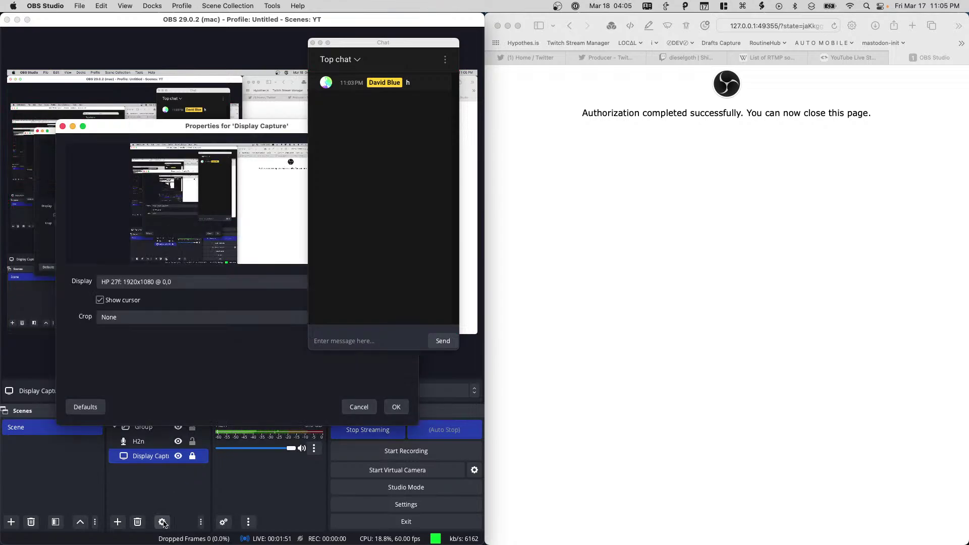
{"action": "left_click", "coordinate": [118, 522]}
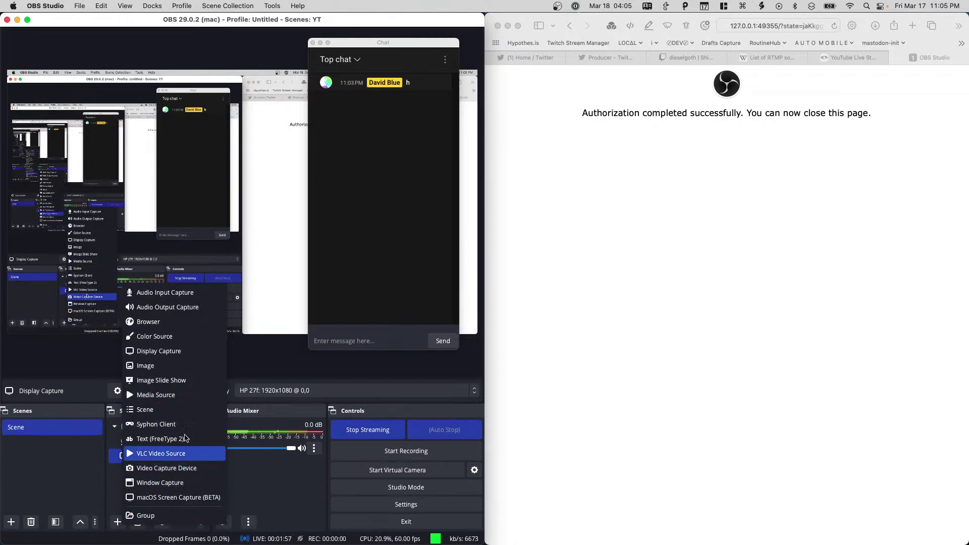
{"action": "left_click", "coordinate": [161, 452]}
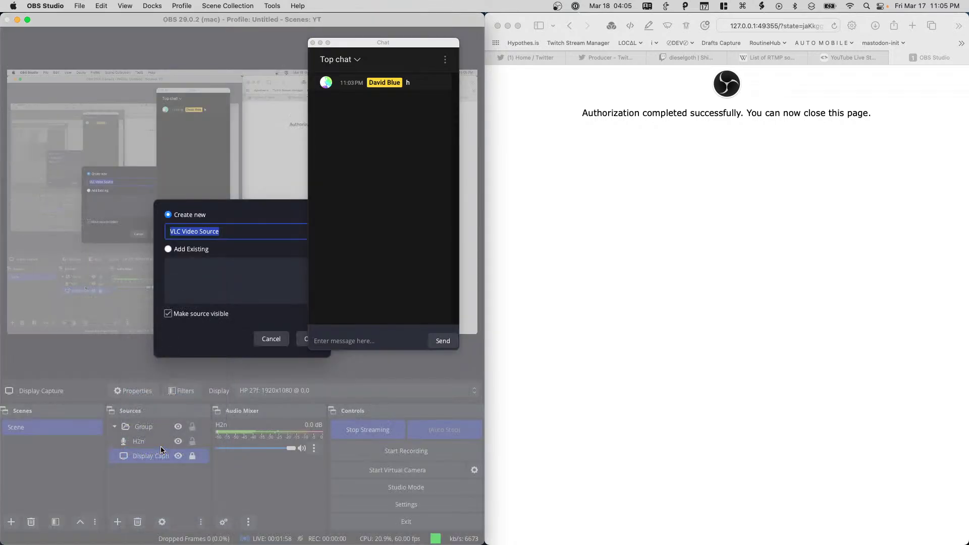
{"action": "left_click", "coordinate": [271, 339]}
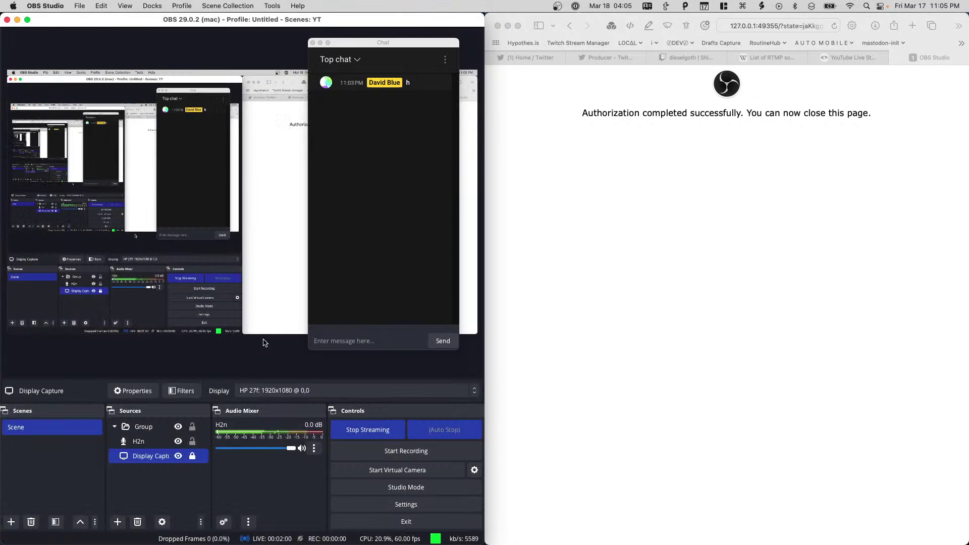
- Add a new VLC Video Source to the scene, keeping the suggested name
{"action": "left_click", "coordinate": [117, 522]}
{"action": "left_click", "coordinate": [152, 451]}
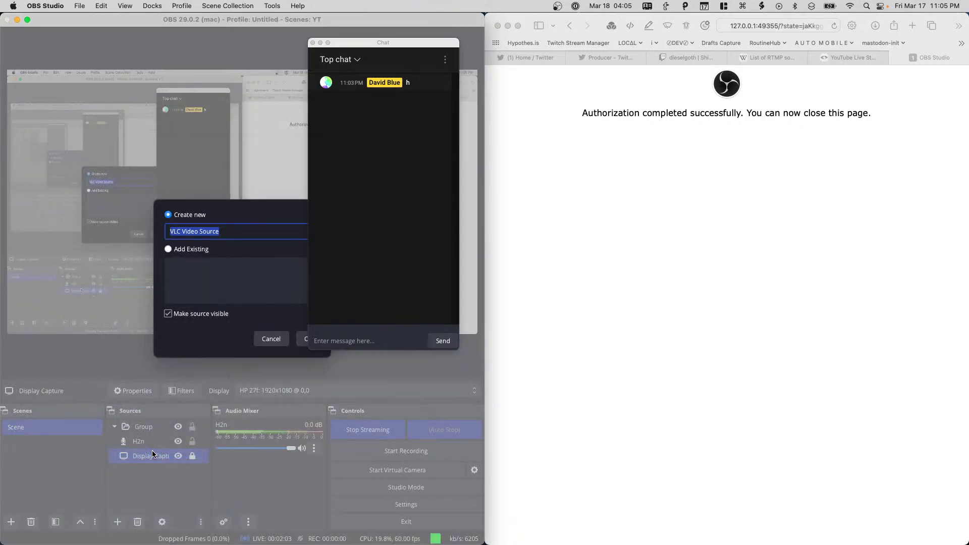
{"action": "left_click", "coordinate": [300, 340]}
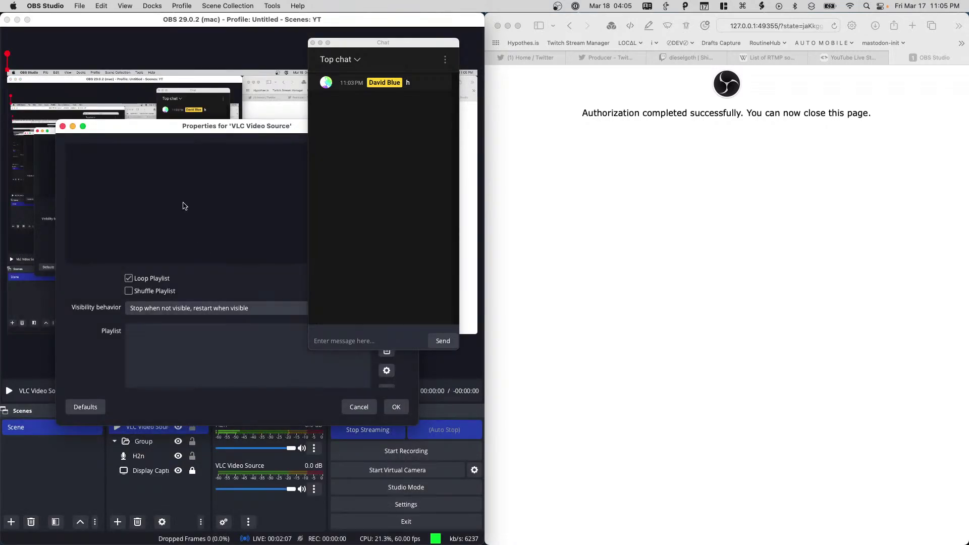
- Start adding files to the VLC source's playlist and browse to the camtwist folder inside the home folder's videos folder
{"action": "left_click_drag", "start_coordinate": [187, 133], "coordinate": [102, 84]}
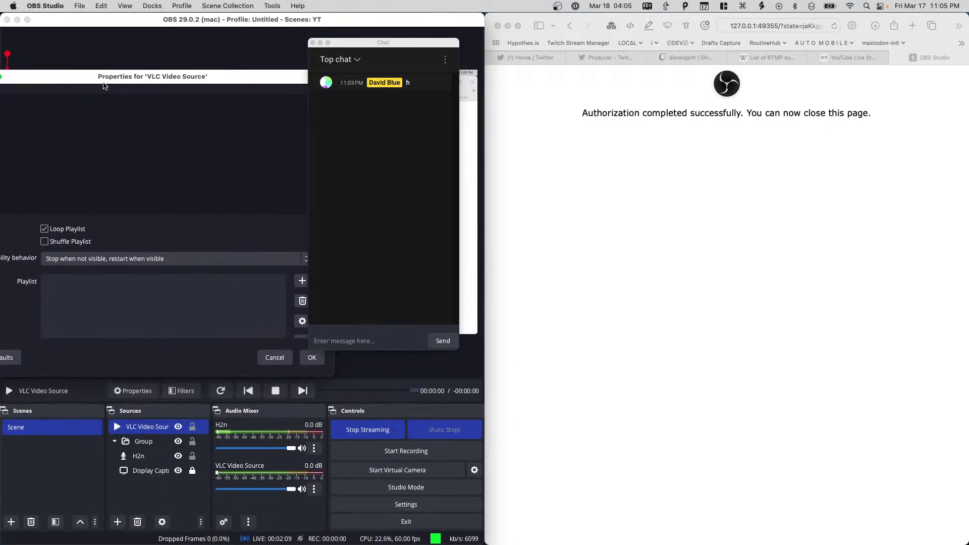
{"action": "left_click", "coordinate": [302, 280]}
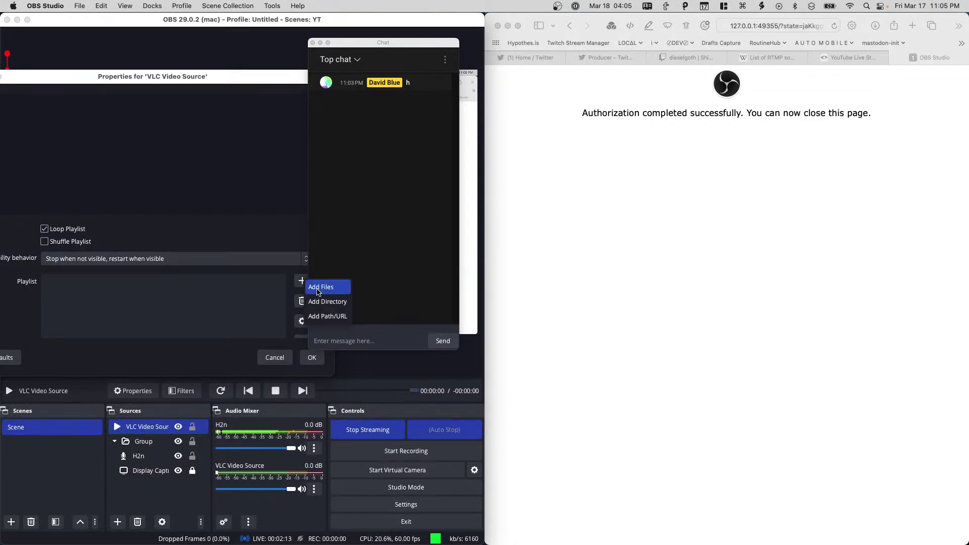
{"action": "left_click", "coordinate": [318, 286]}
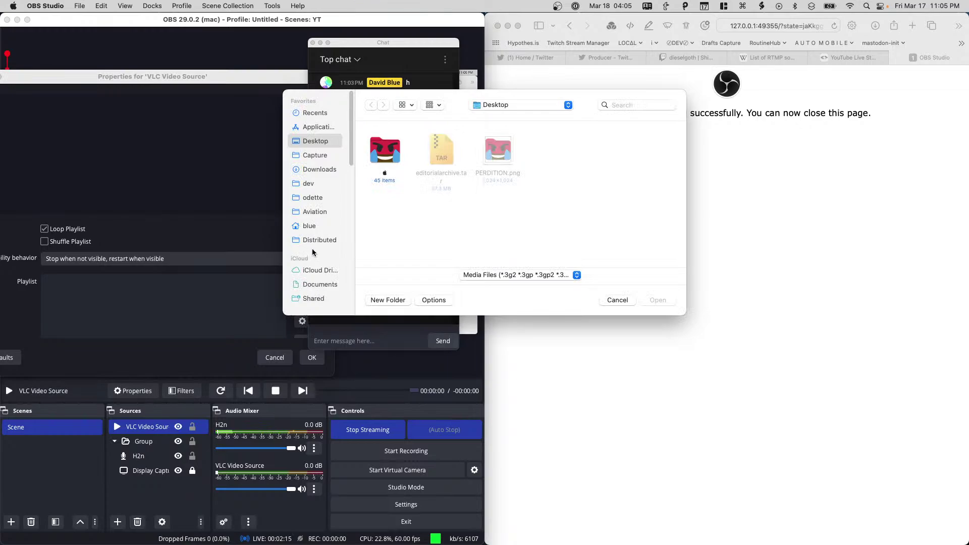
{"action": "left_click", "coordinate": [310, 225]}
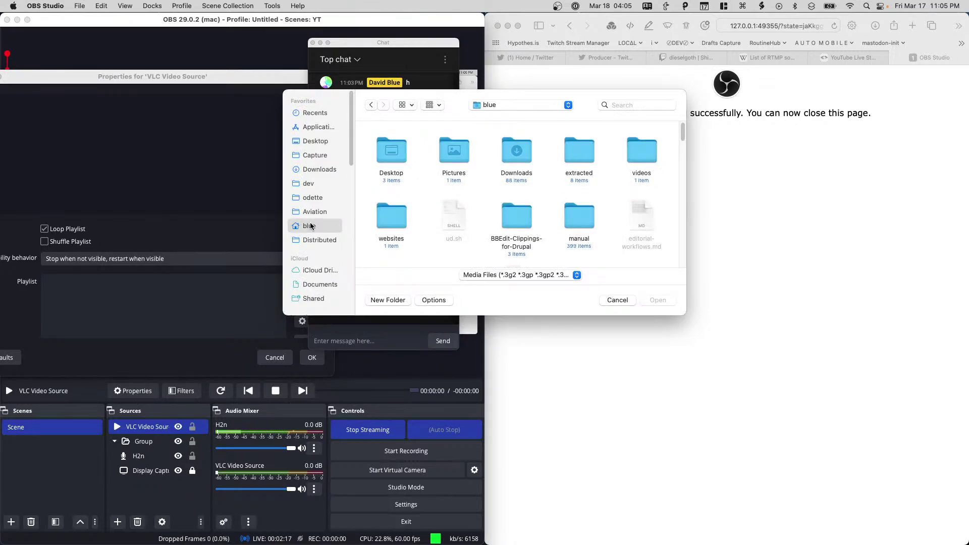
{"action": "left_click", "coordinate": [515, 150]}
{"action": "key", "text": "super+2"}
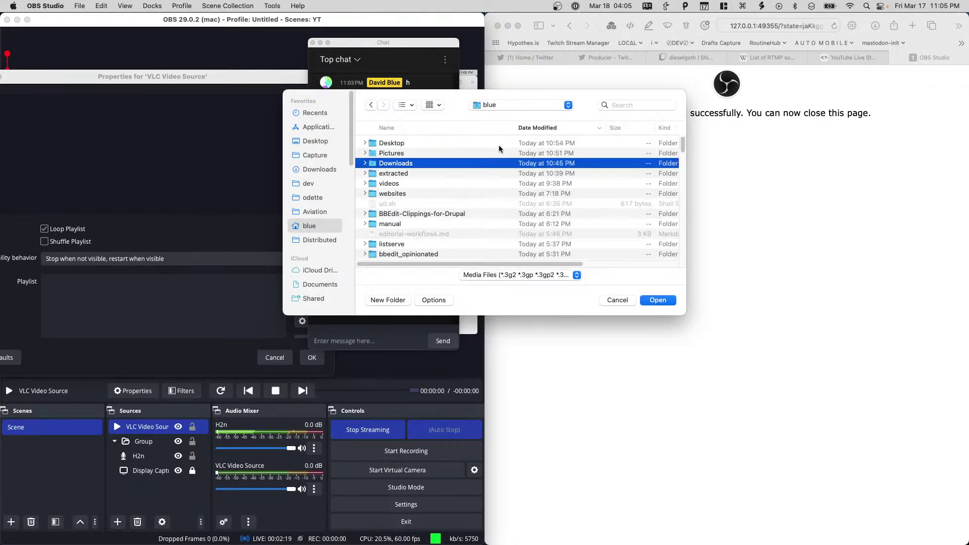
{"action": "key", "text": "Down"}
{"action": "key", "text": "Down"}
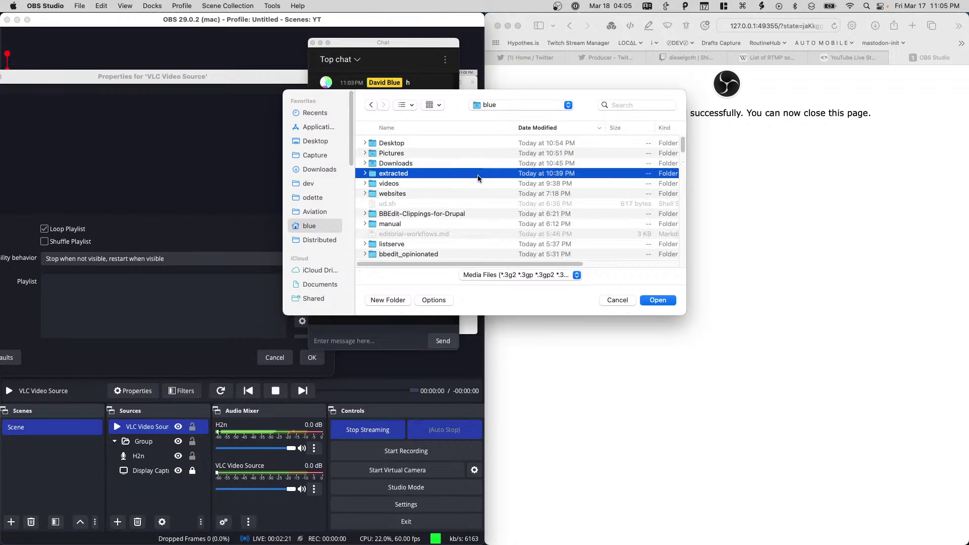
{"action": "double_click", "coordinate": [469, 185]}
{"action": "left_click", "coordinate": [480, 143]}
{"action": "double_click", "coordinate": [480, 143]}
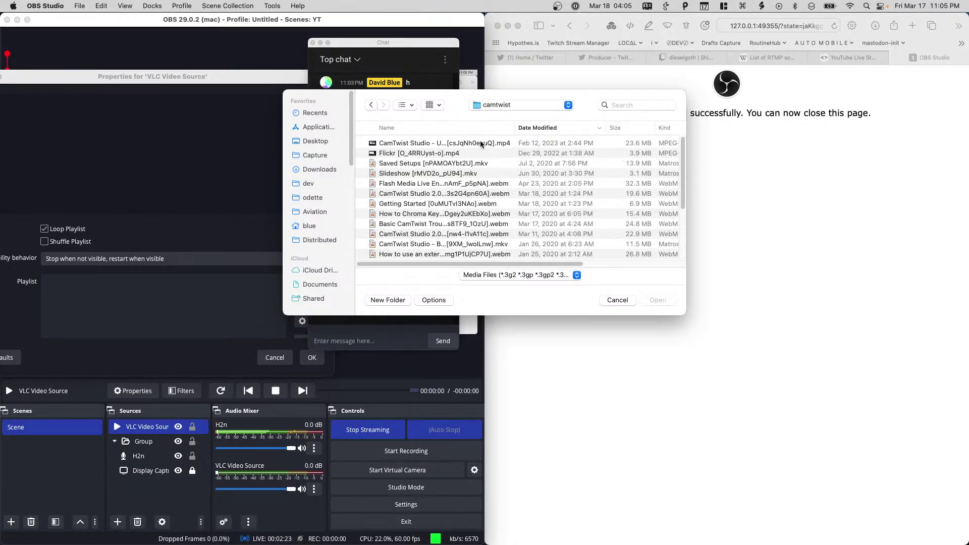
- Sort the camtwist folder's media files by size, largest first
{"action": "left_click", "coordinate": [511, 144]}
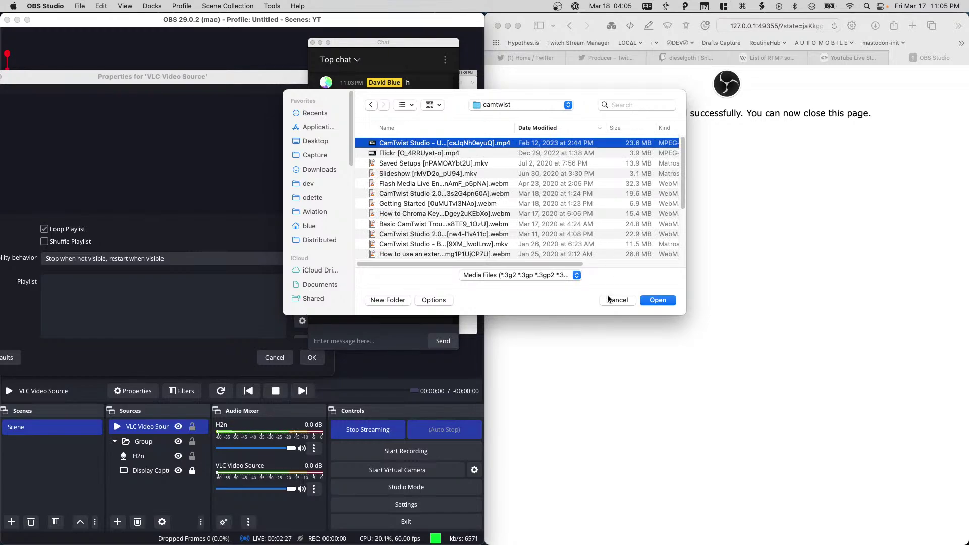
{"action": "left_click", "coordinate": [452, 155]}
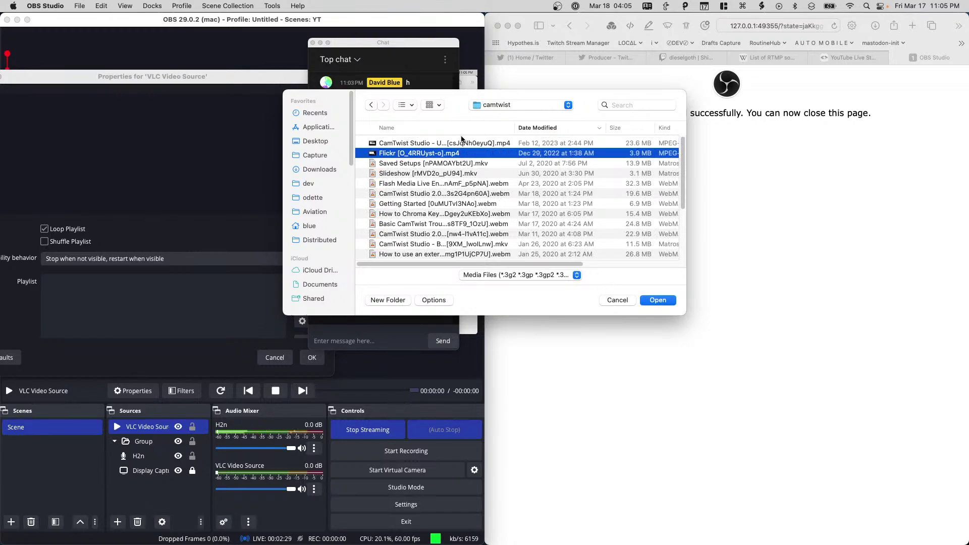
{"action": "left_click", "coordinate": [631, 128]}
{"action": "scroll", "coordinate": [616, 161], "scroll_direction": "up", "scroll_amount": 5}
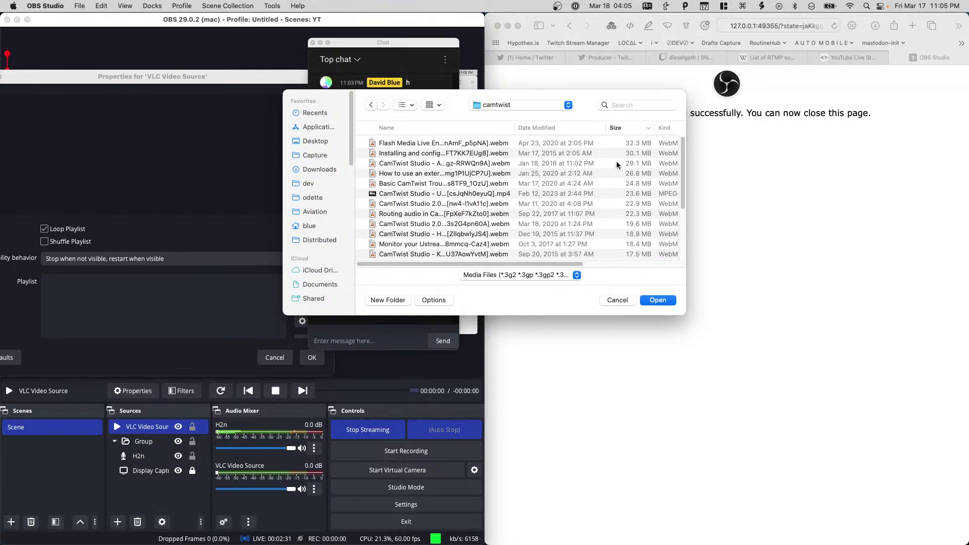
- Add the videos from "Flash Media Live Encoder and CamTwist" through "Desktop vs Desktop" in the size-sorted list to the VLC playlist
{"action": "left_click", "coordinate": [618, 144]}
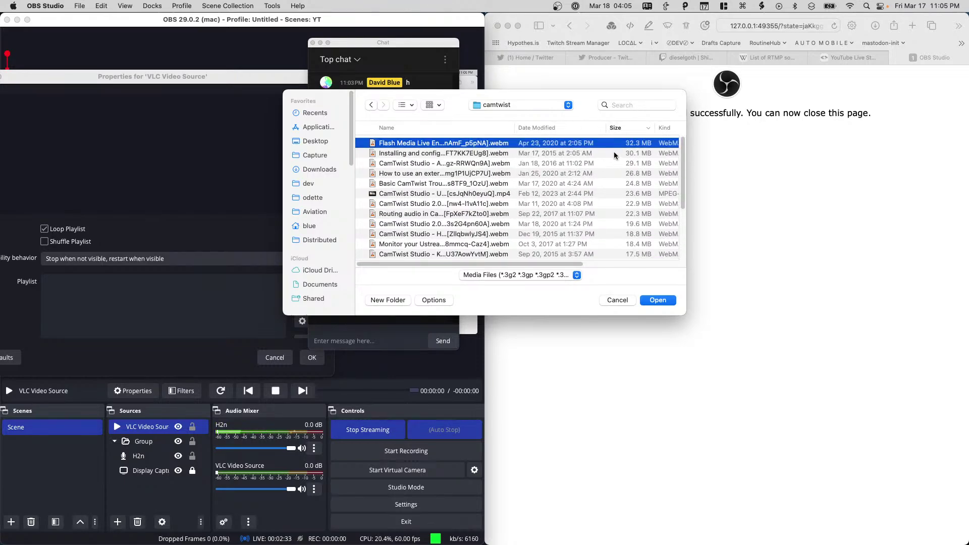
{"action": "left_click", "coordinate": [614, 152], "text": "shift"}
{"action": "left_click", "coordinate": [605, 173], "text": "shift"}
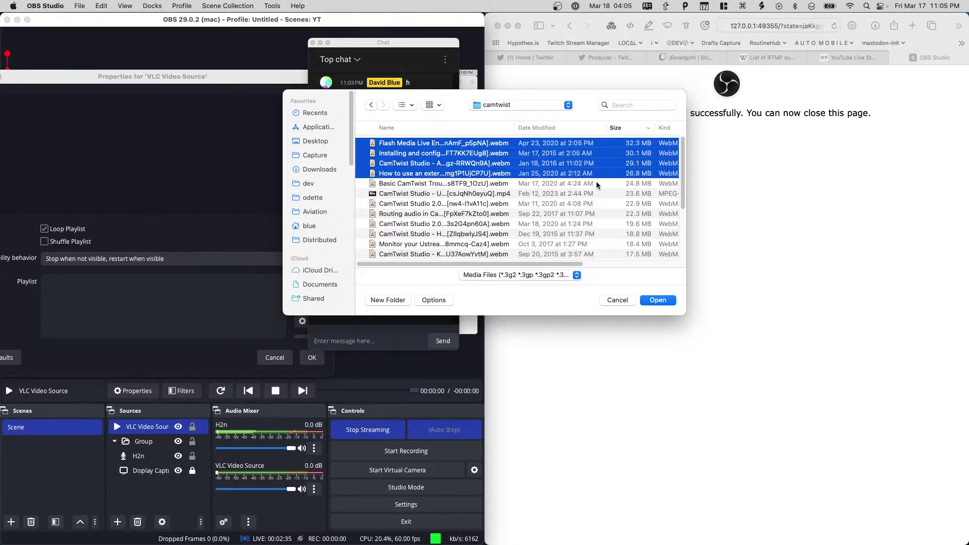
{"action": "left_click", "coordinate": [595, 183], "text": "shift"}
{"action": "left_click", "coordinate": [591, 195], "text": "shift"}
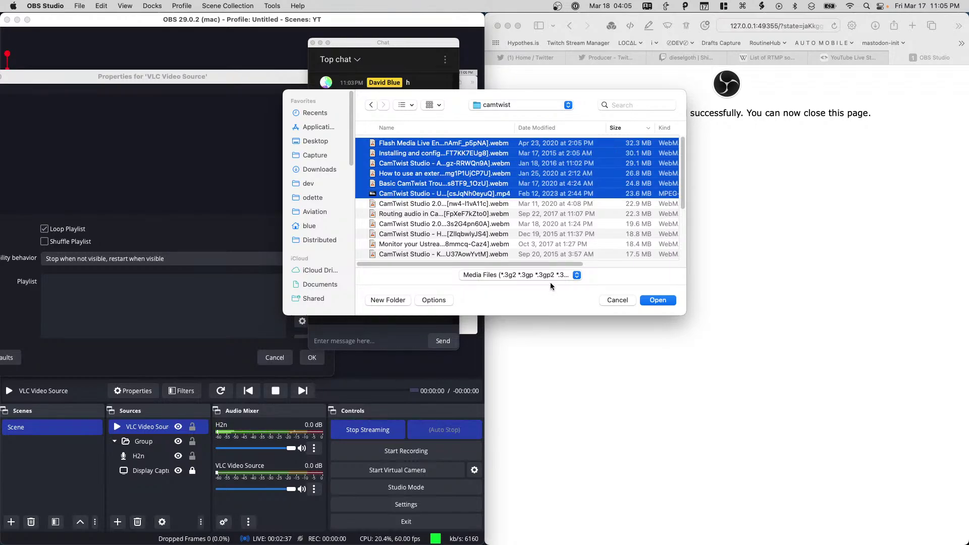
{"action": "scroll", "coordinate": [558, 241], "scroll_direction": "down", "scroll_amount": 3}
{"action": "left_click", "coordinate": [561, 216], "text": "shift"}
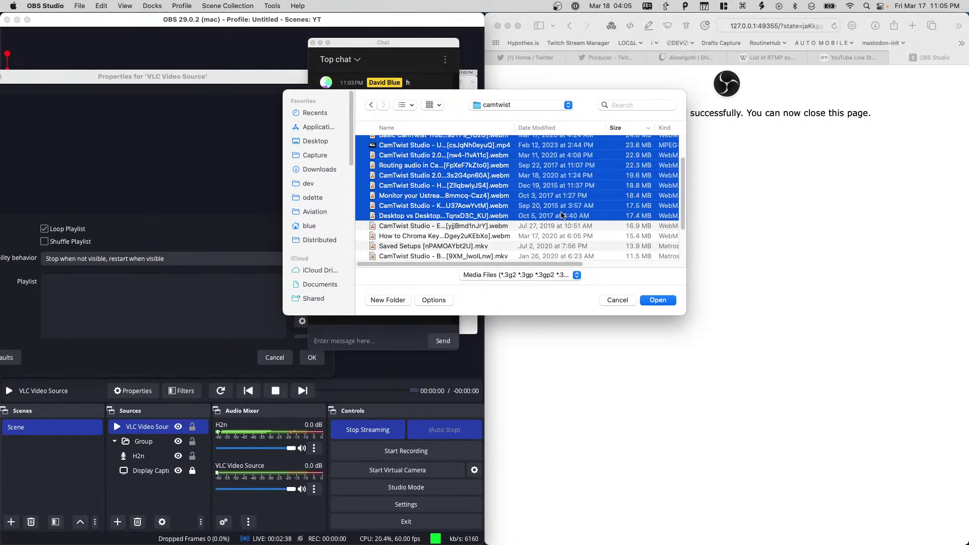
{"action": "left_click", "coordinate": [657, 300]}
- Enable Shuffle Playlist for the VLC Video Source
{"action": "left_click", "coordinate": [206, 303]}
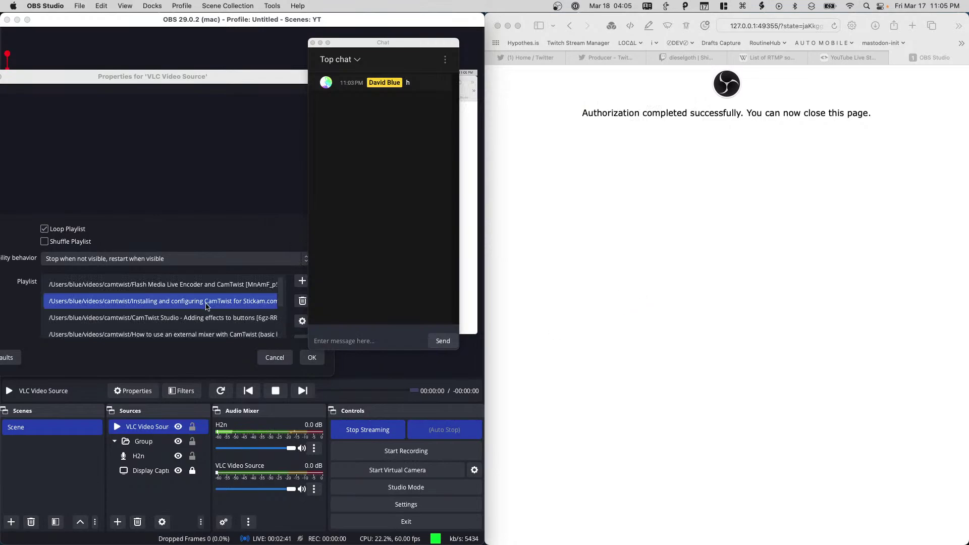
{"action": "left_click", "coordinate": [171, 275]}
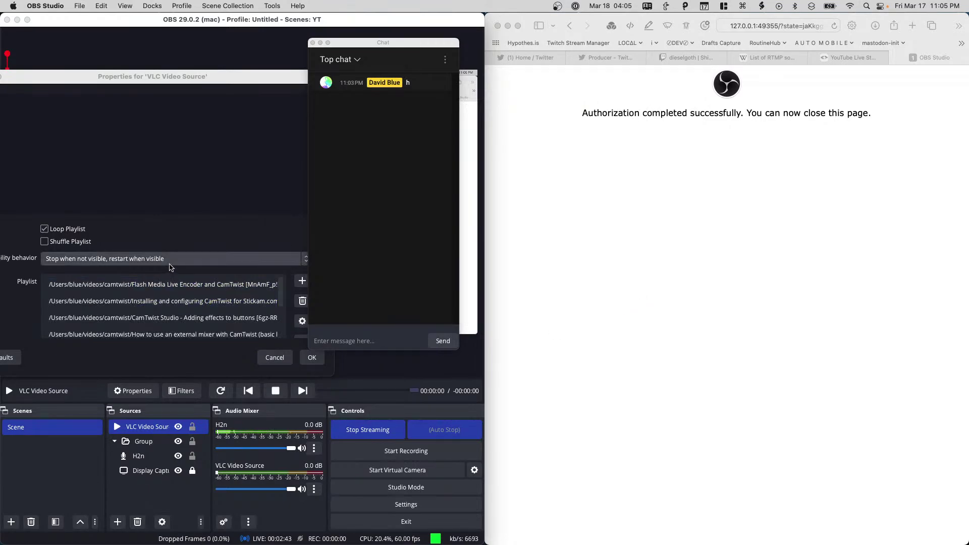
{"action": "left_click", "coordinate": [45, 241]}
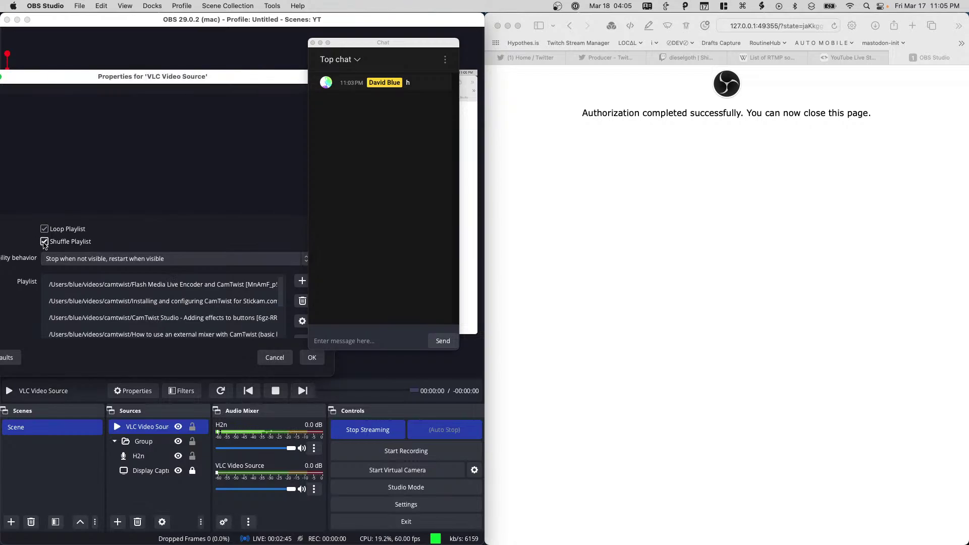
- Enlarge the VLC Video Source properties window, review the caching, audio track and subtitle settings, and accept the properties
{"action": "left_click_drag", "start_coordinate": [80, 83], "coordinate": [43, 110]}
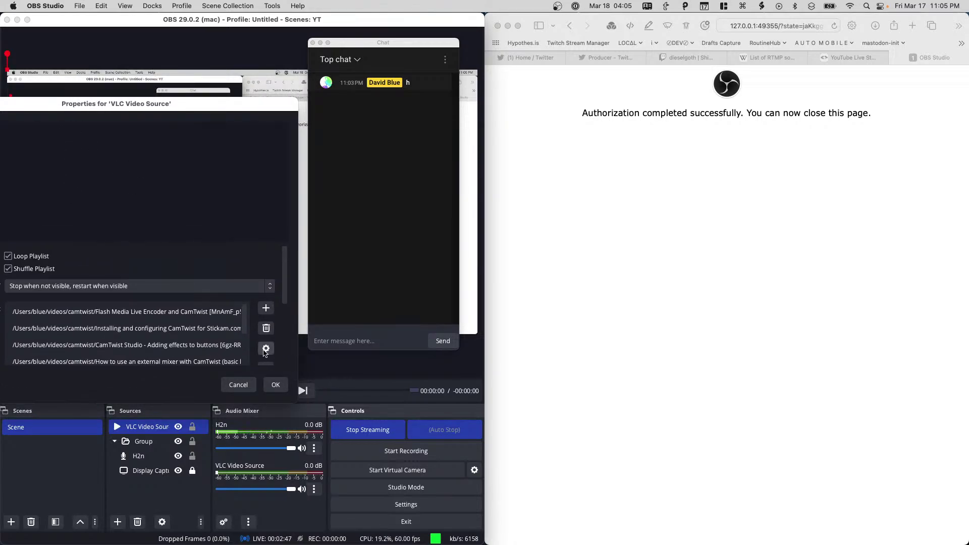
{"action": "scroll", "coordinate": [262, 350], "scroll_direction": "down", "scroll_amount": 5}
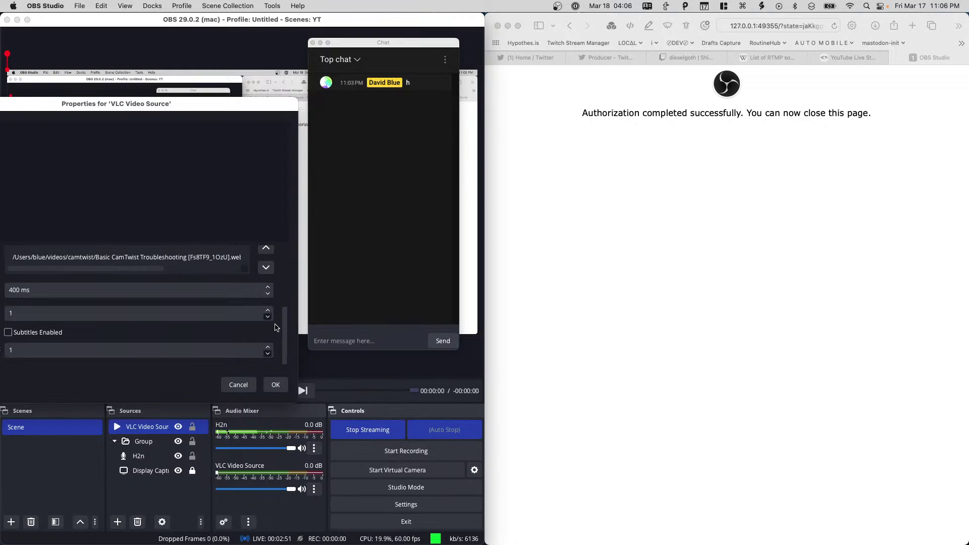
{"action": "key", "text": "ctrl+alt+Return"}
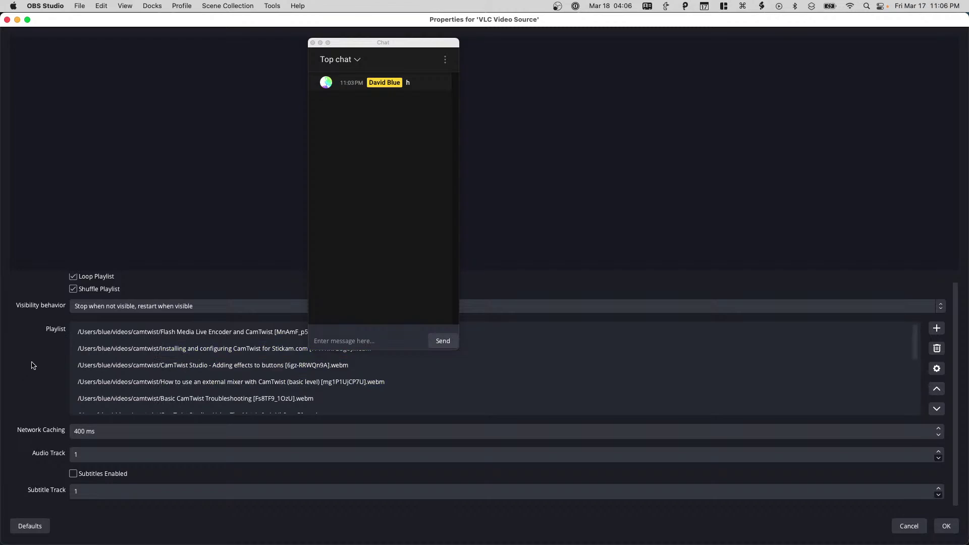
{"action": "scroll", "coordinate": [31, 366], "scroll_direction": "up", "scroll_amount": 1}
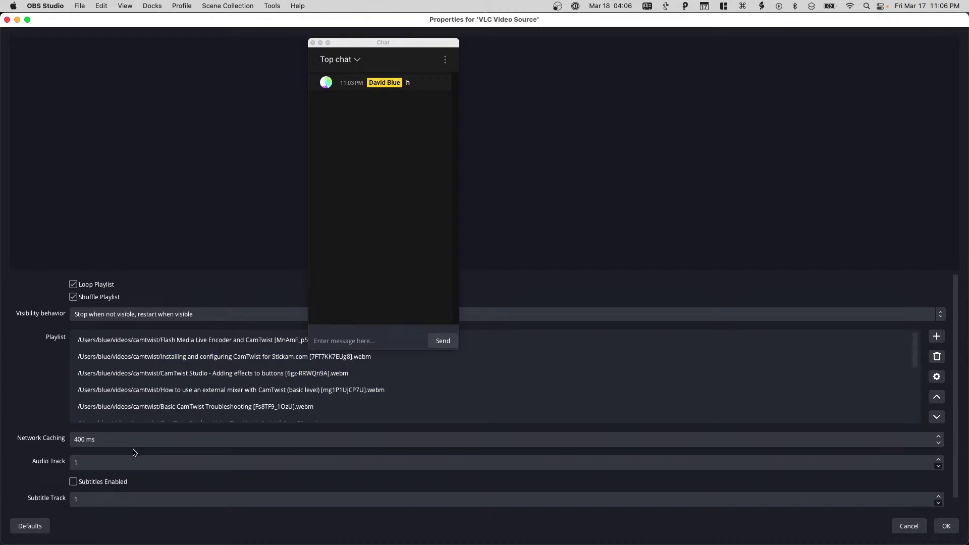
{"action": "left_click", "coordinate": [949, 529]}
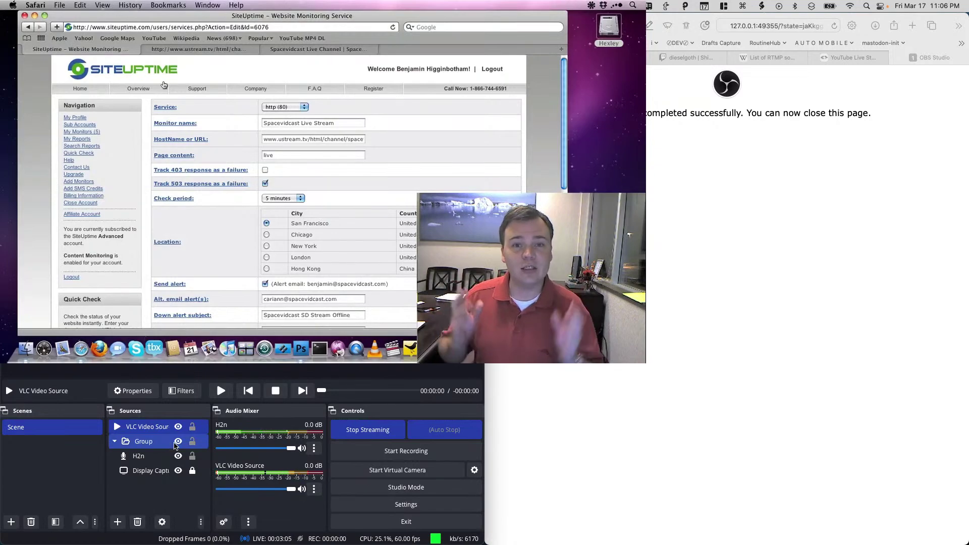
- Hide the group that contains the H2n and Display Capture sources
{"action": "left_click", "coordinate": [177, 442]}
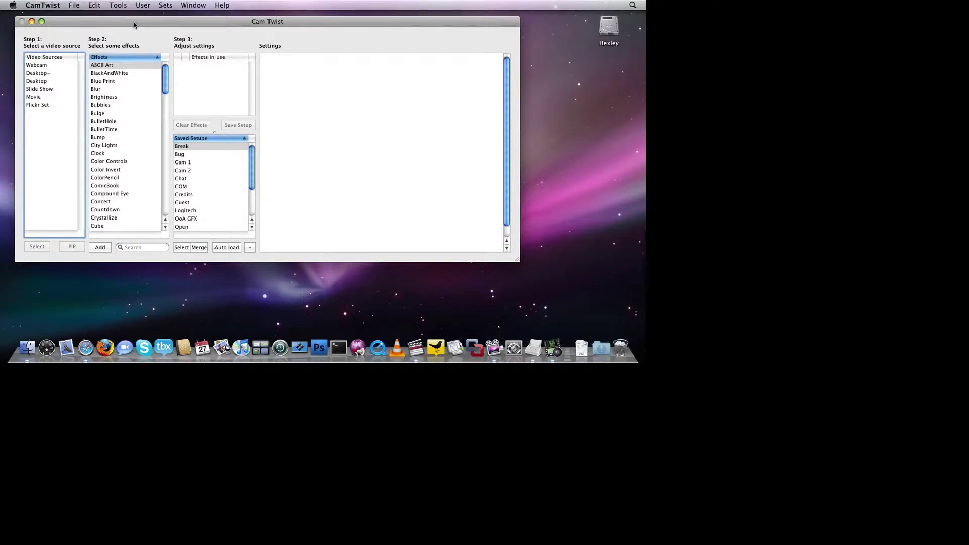
- Switch to CamTwist, open its Studio window and load the Logitech shot into Preview
{"action": "left_click", "coordinate": [120, 5]}
{"action": "left_click", "coordinate": [132, 16]}
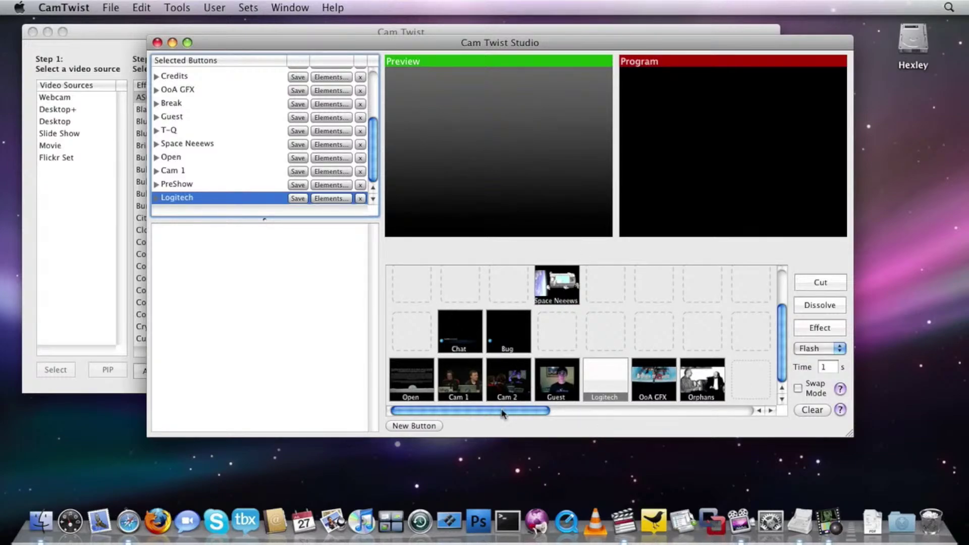
{"action": "mouse_move", "coordinate": [499, 411]}
{"action": "left_mouse_down"}
{"action": "mouse_move", "coordinate": [529, 412]}
{"action": "mouse_move", "coordinate": [424, 410]}
{"action": "mouse_move", "coordinate": [734, 411]}
{"action": "mouse_move", "coordinate": [493, 413]}
{"action": "left_mouse_up"}
{"action": "left_click", "coordinate": [606, 383]}
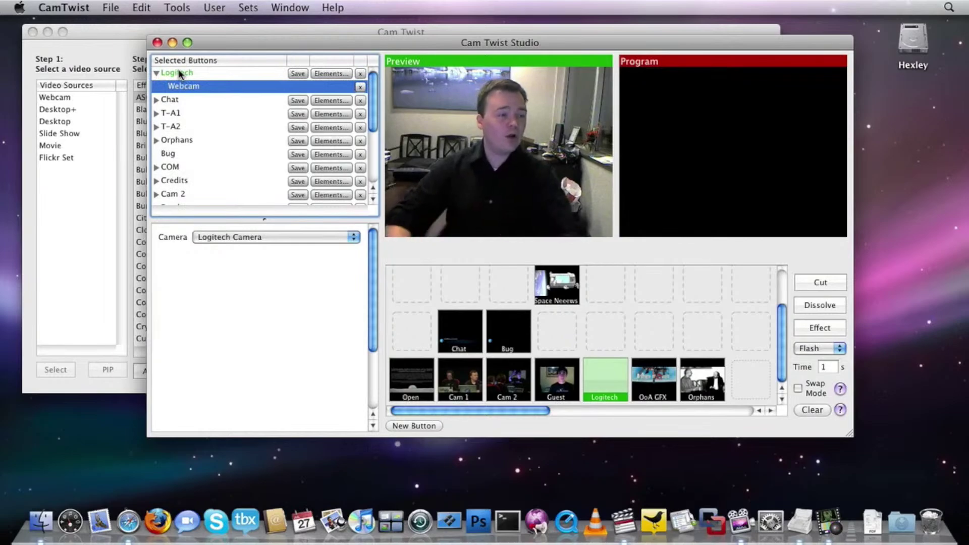
- Toggle the Logitech shot out of and back into Preview, and dissolve it to Program
{"action": "left_click", "coordinate": [176, 76]}
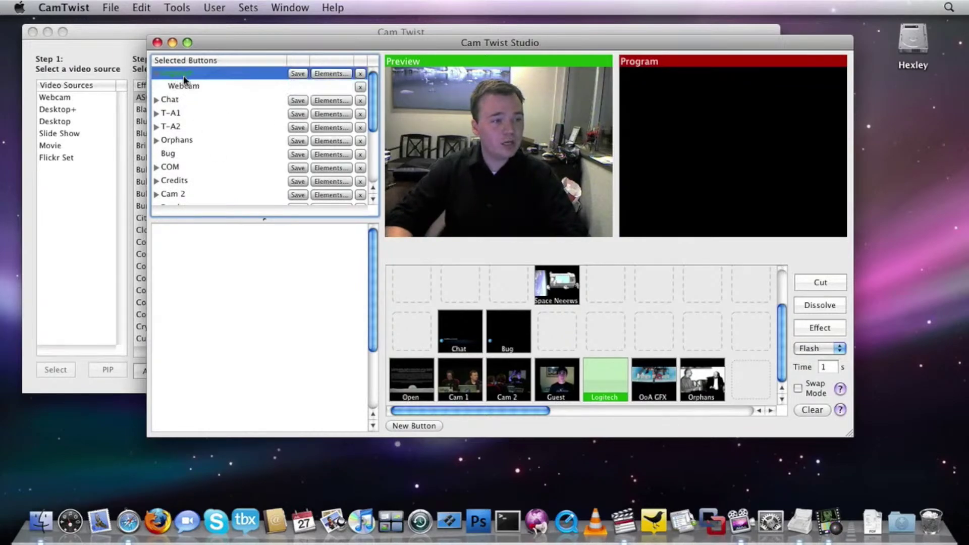
{"action": "left_click", "coordinate": [612, 382]}
{"action": "left_click", "coordinate": [611, 382]}
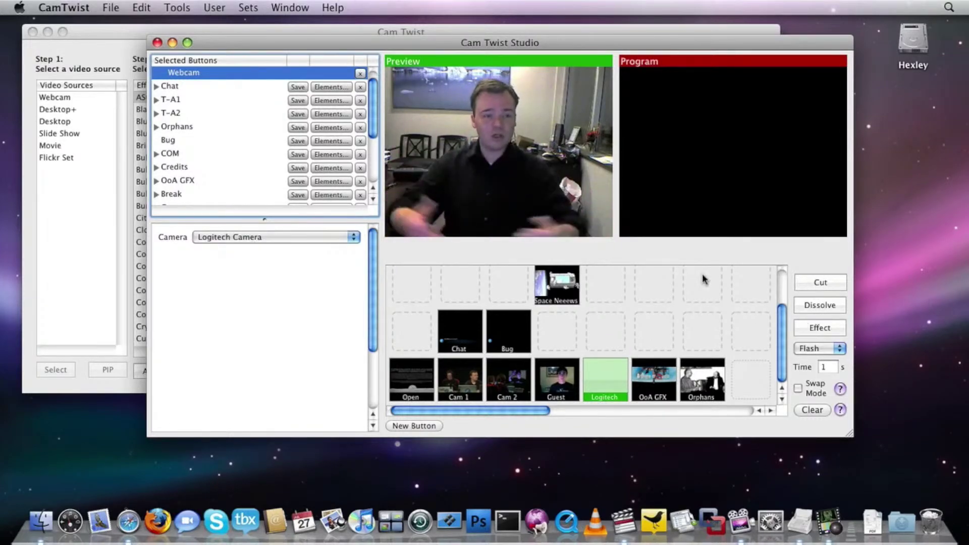
{"action": "left_click", "coordinate": [596, 376]}
{"action": "left_click", "coordinate": [596, 389]}
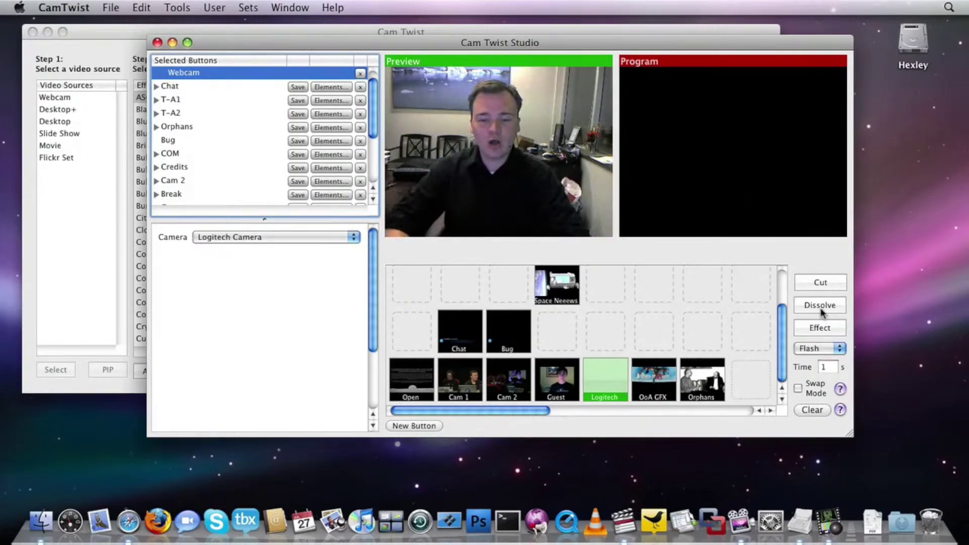
{"action": "left_click", "coordinate": [820, 306]}
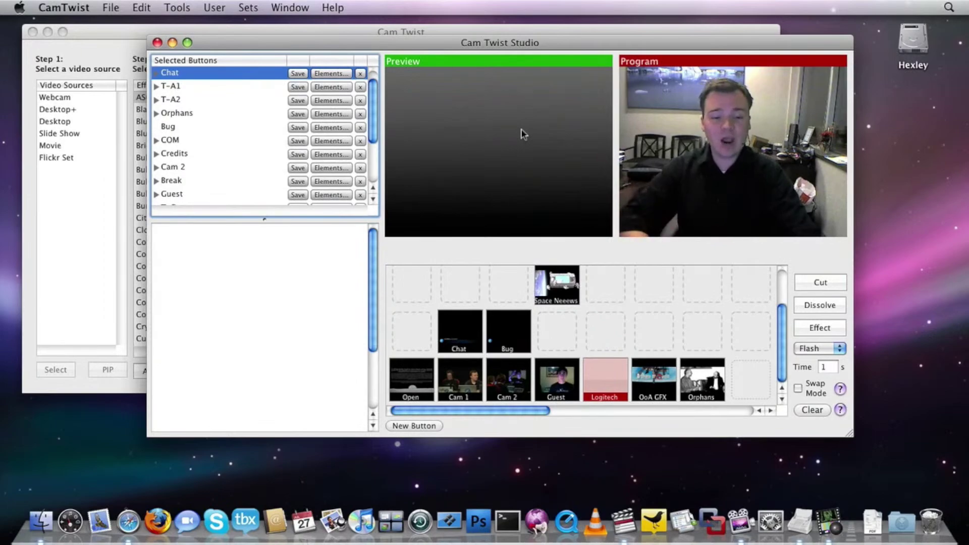
- Cut the OoA GFX slide to Program, and dissolve from it to the Orphans movie
{"action": "left_click", "coordinate": [664, 384]}
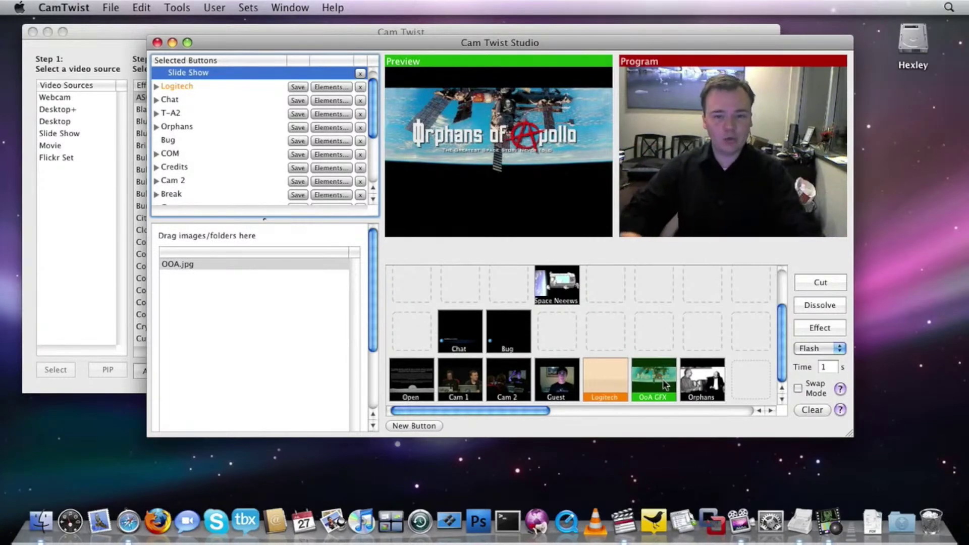
{"action": "left_click", "coordinate": [819, 289]}
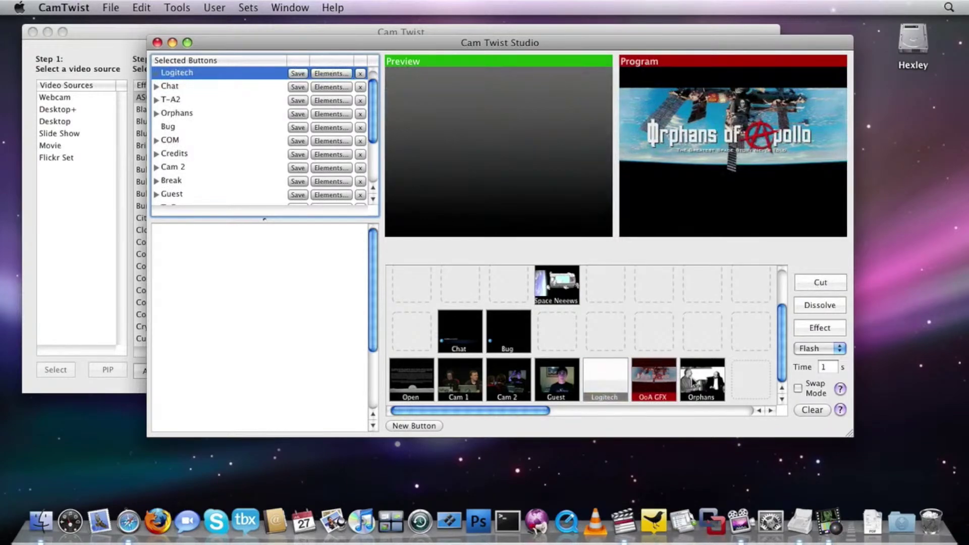
{"action": "left_click", "coordinate": [690, 376]}
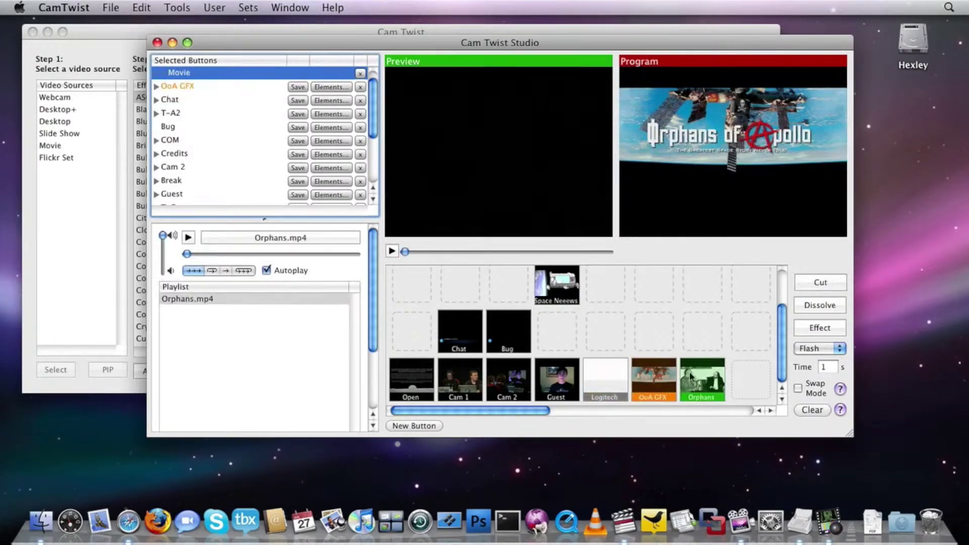
{"action": "left_click", "coordinate": [838, 305]}
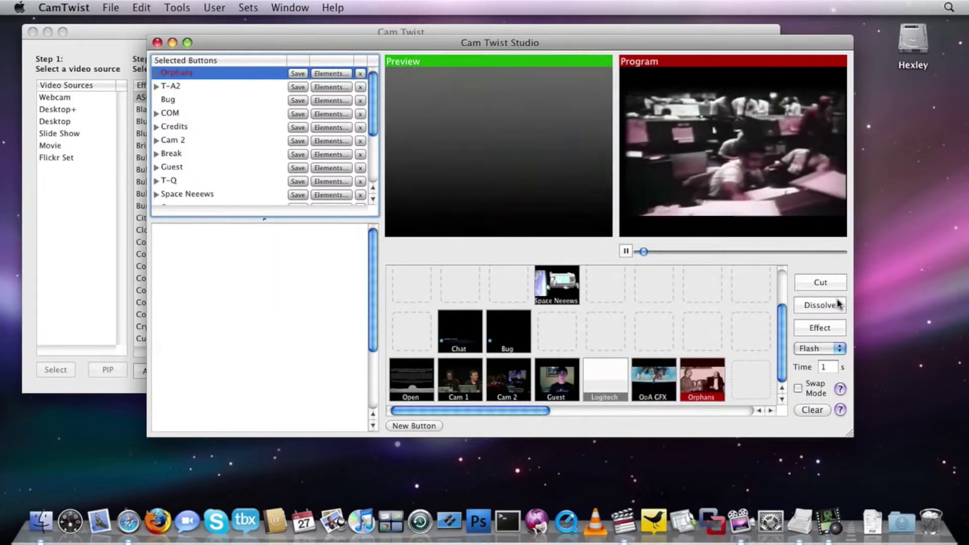
- Load the Logitech shot into Preview and cut it to Program in place of the Orphans movie
{"action": "left_click", "coordinate": [601, 364]}
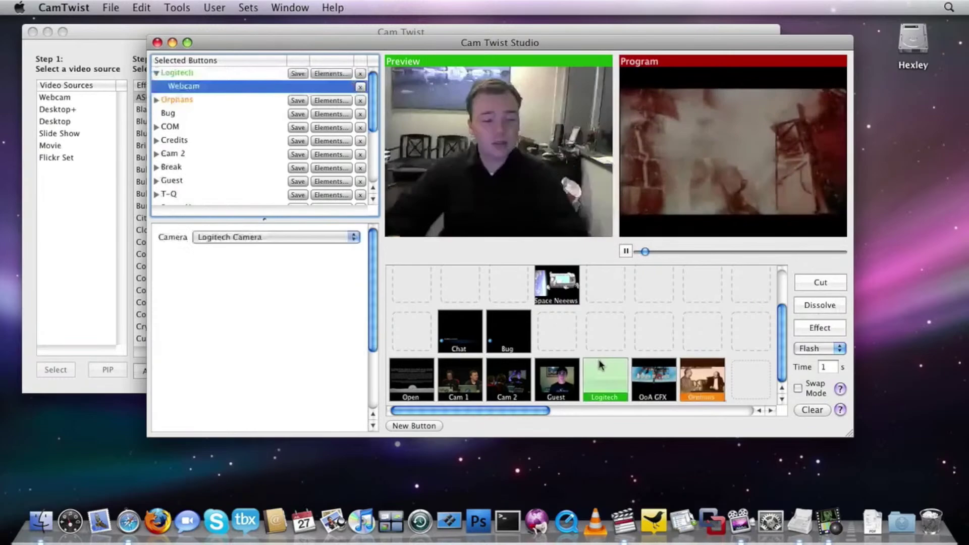
{"action": "left_click", "coordinate": [819, 285]}
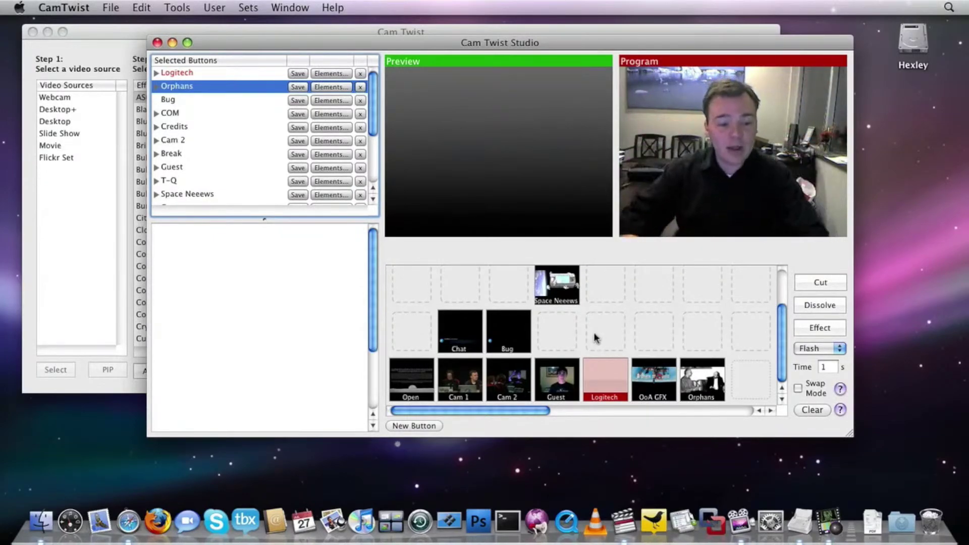
- Dissolve the Chat overlay onto the Logitech shot in Program, and dissolve it back out
{"action": "left_click", "coordinate": [467, 338]}
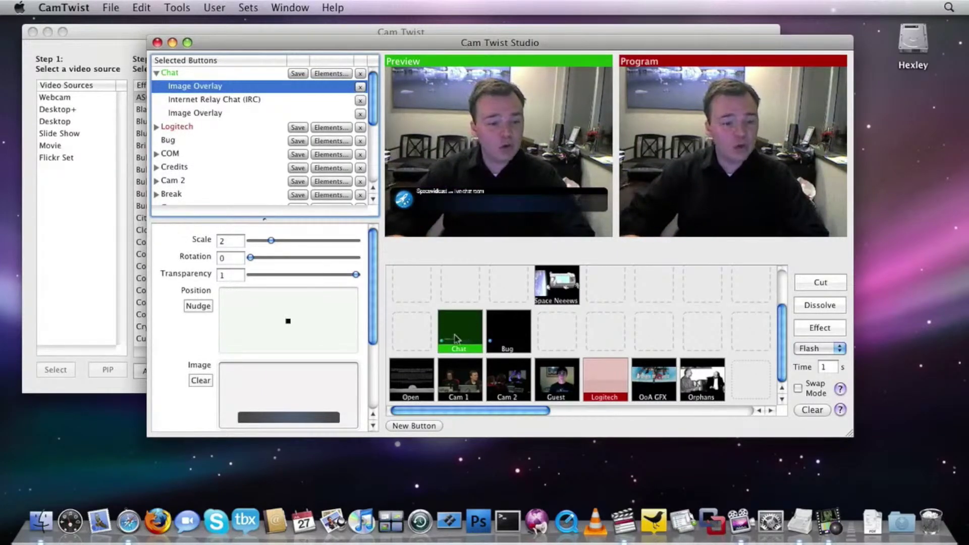
{"action": "left_click", "coordinate": [821, 303]}
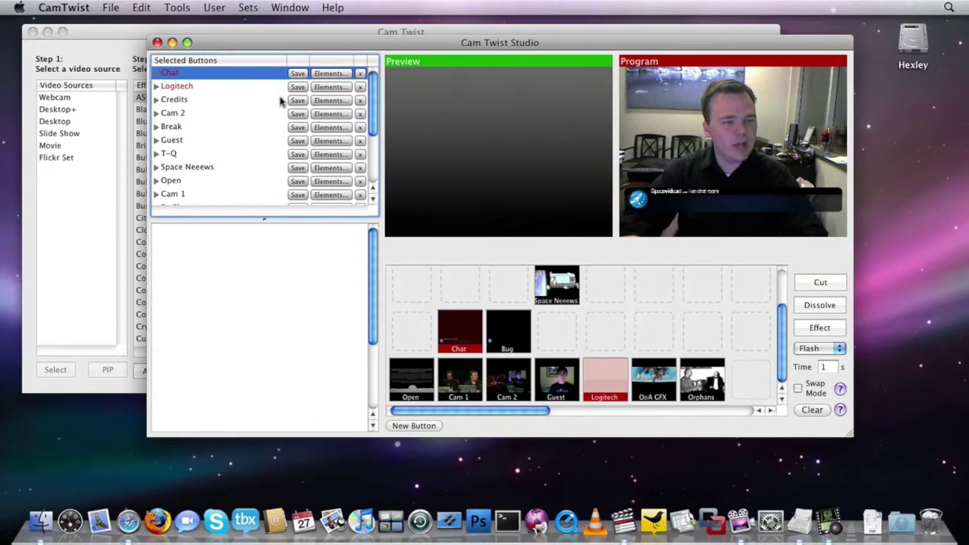
{"action": "left_click", "coordinate": [475, 323]}
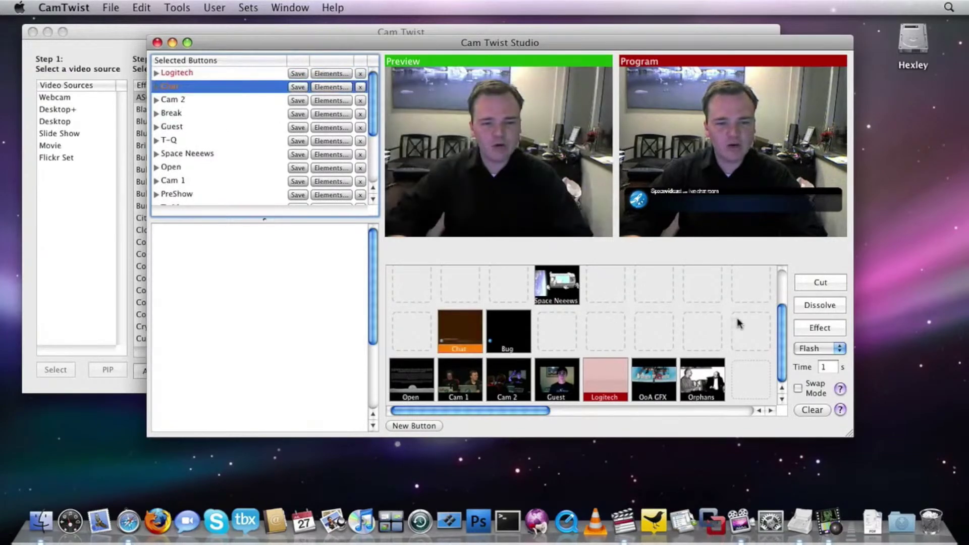
{"action": "left_click", "coordinate": [809, 308]}
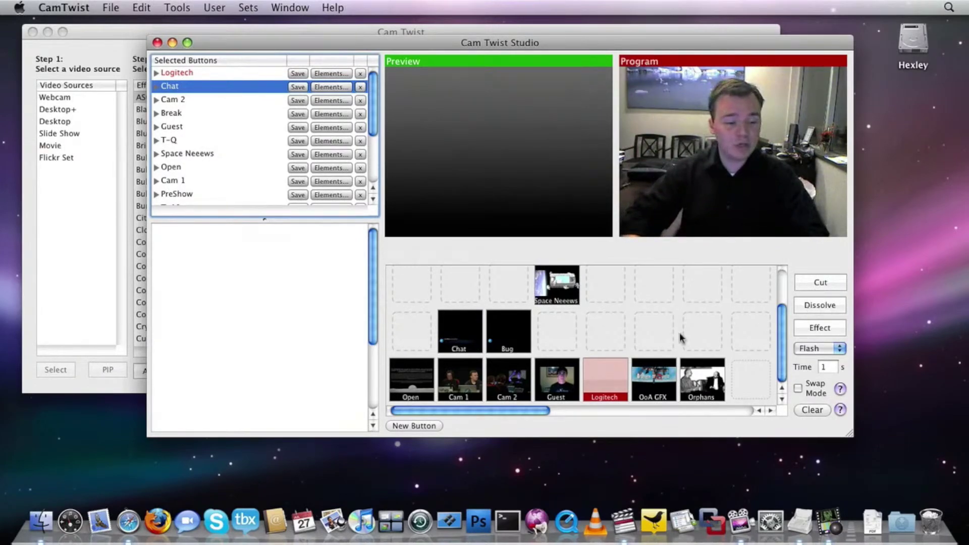
{"action": "left_click", "coordinate": [412, 427]}
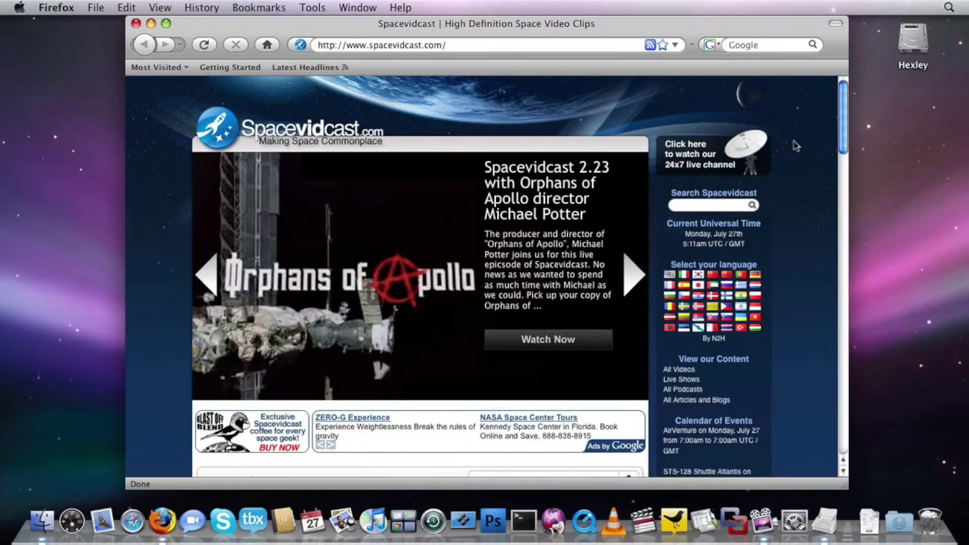
{"action": "left_click", "coordinate": [551, 52]}
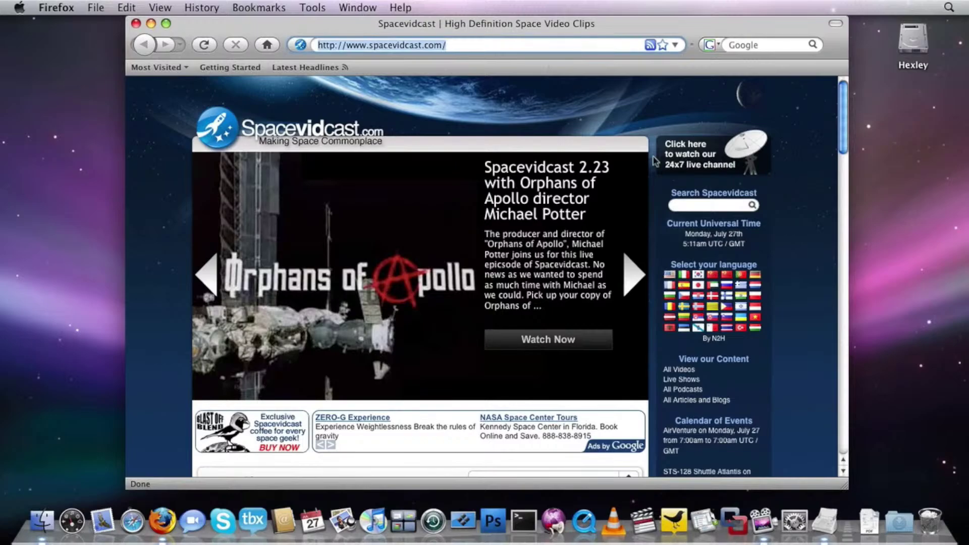
{"action": "type", "text": "ww"}
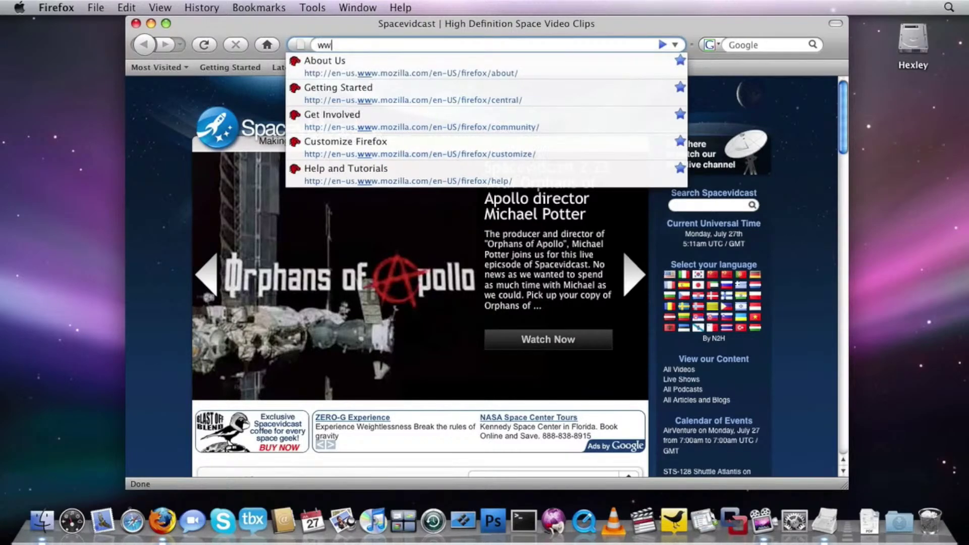
{"action": "type", "text": "w.a"}
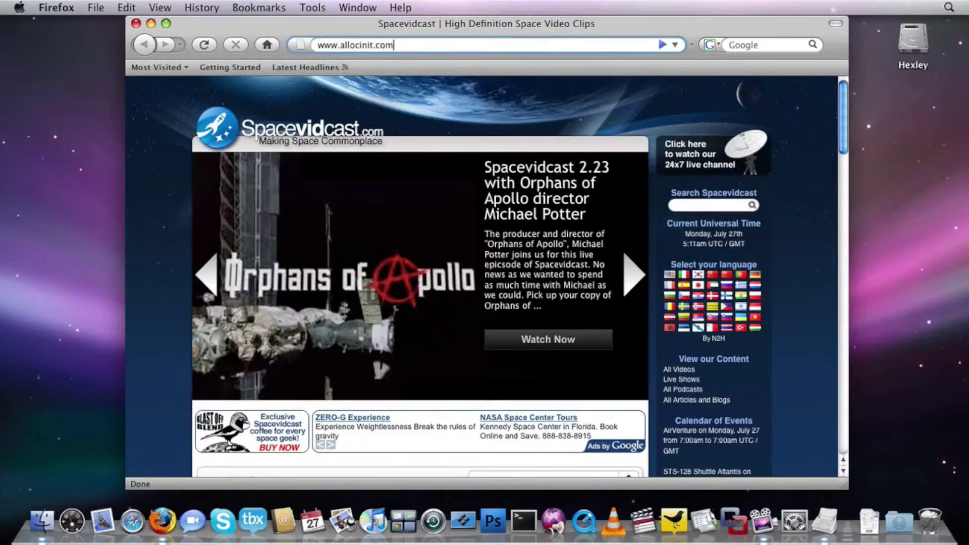
{"action": "type", "text": "llocinit.com"}
{"action": "key", "text": "Return"}
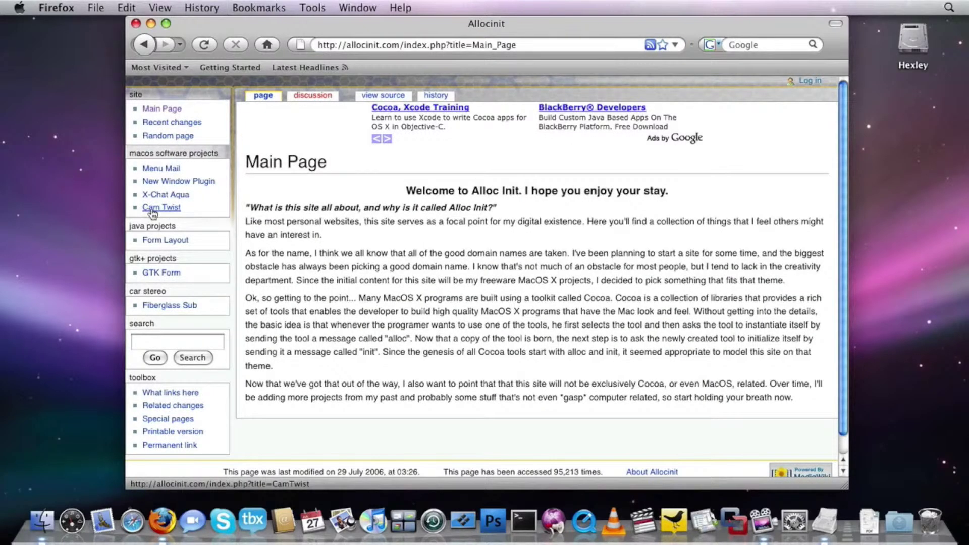
{"action": "left_click", "coordinate": [152, 210]}
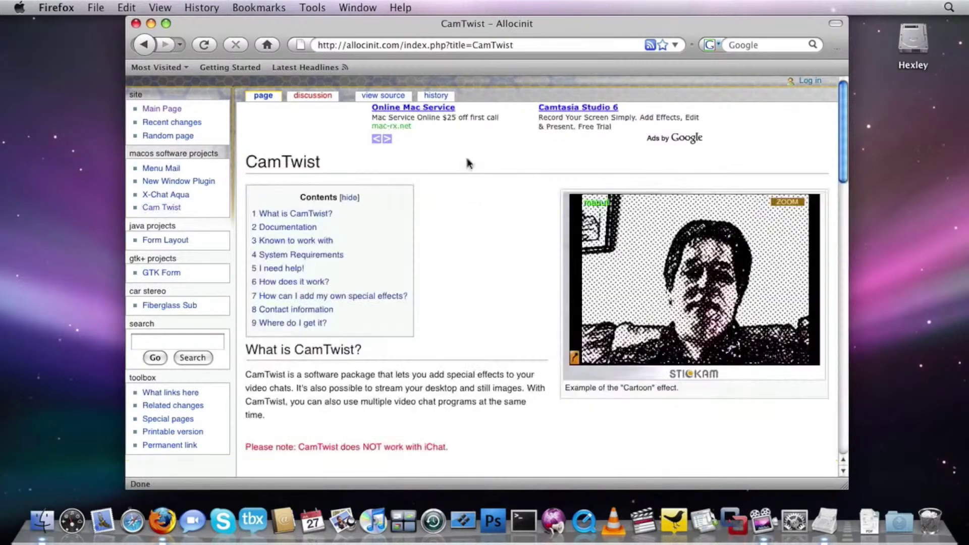
- Download CamTwist 2.0 from the faster download site listed under "Where do I get it?" and save the disk image
{"action": "scroll", "coordinate": [469, 163], "scroll_direction": "down", "scroll_amount": 20}
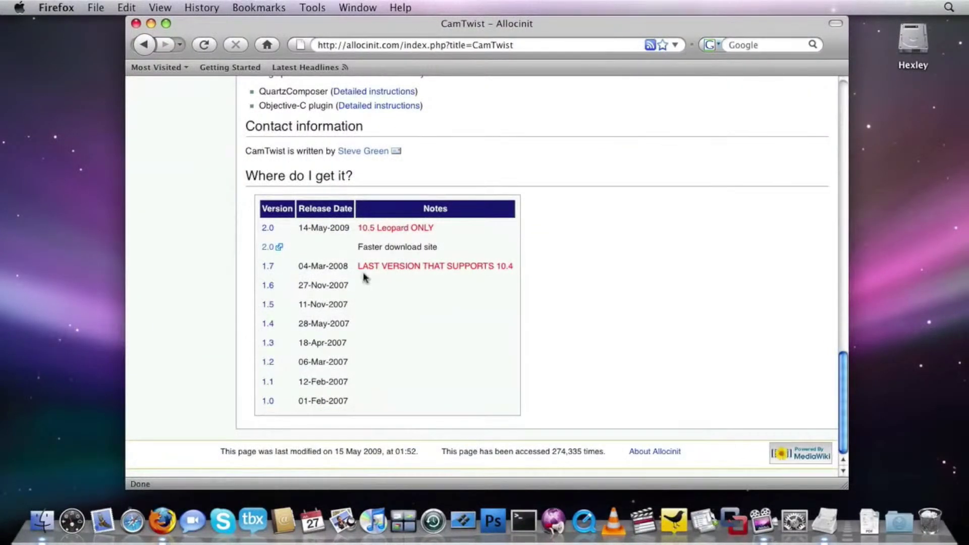
{"action": "left_click", "coordinate": [268, 227]}
{"action": "left_click_drag", "start_coordinate": [358, 266], "coordinate": [514, 271]}
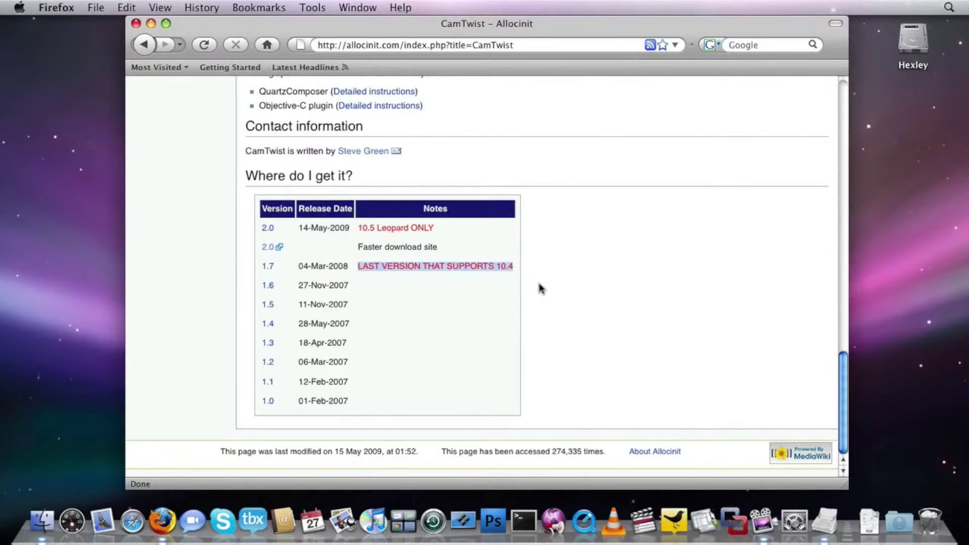
{"action": "left_click", "coordinate": [406, 235]}
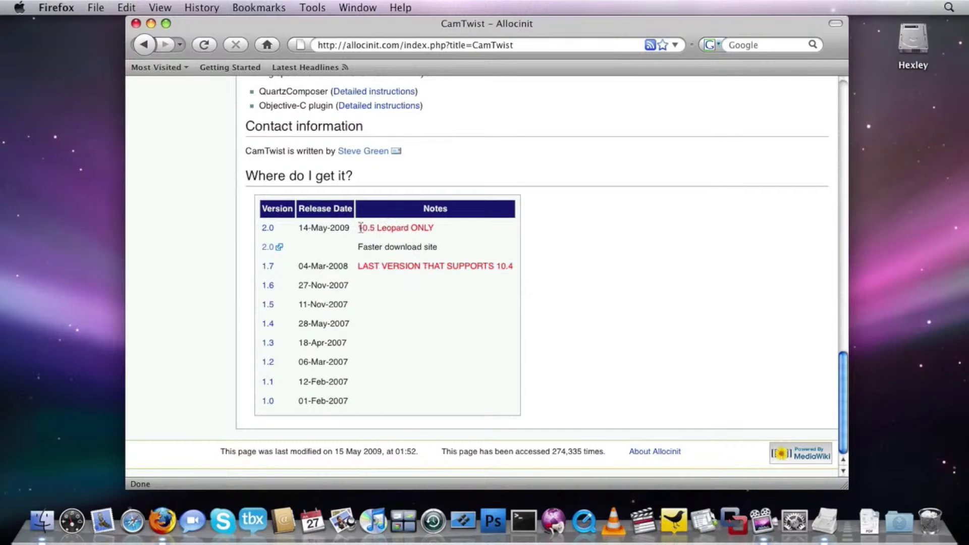
{"action": "left_click", "coordinate": [267, 247]}
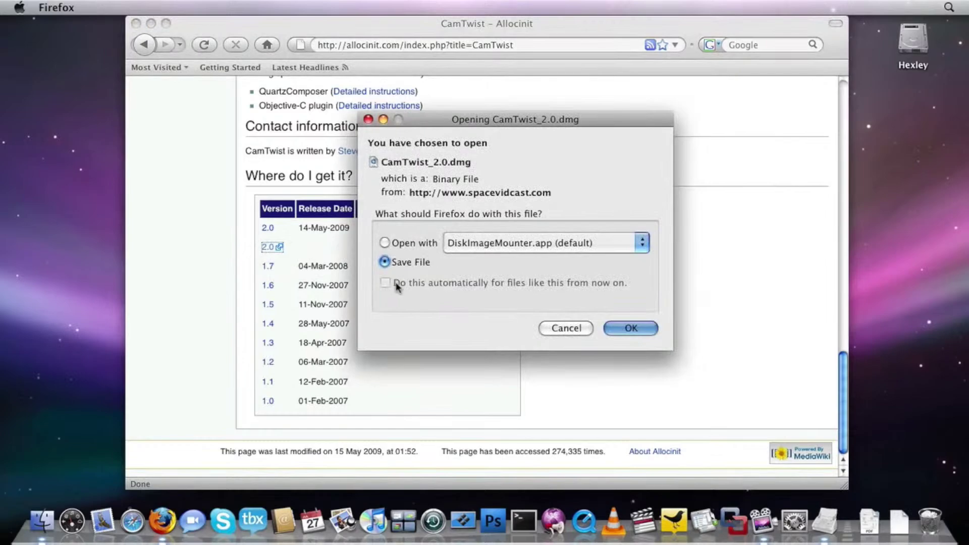
{"action": "left_click", "coordinate": [619, 327]}
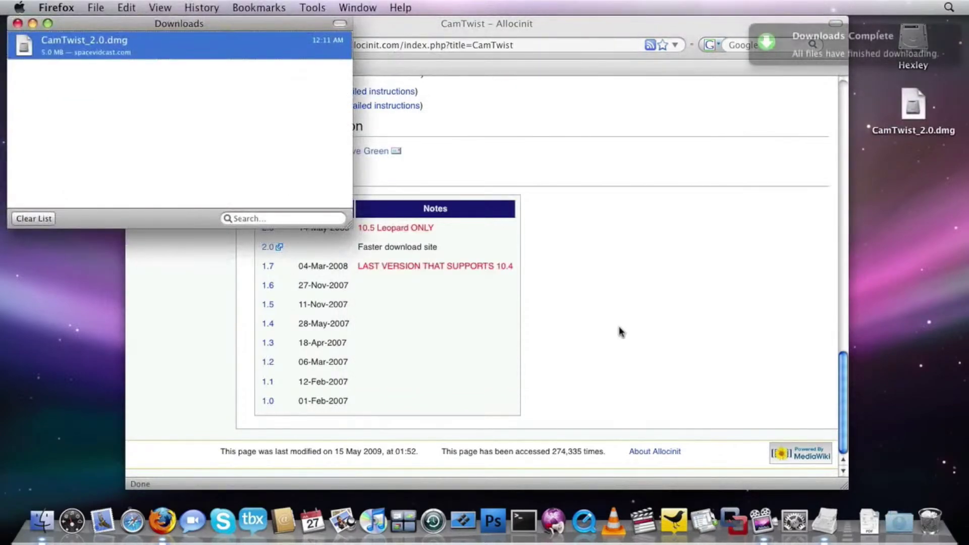
- Mount CamTwist_2.0.dmg from the desktop and launch the CamTwist.pkg installer
{"action": "double_click", "coordinate": [911, 114]}
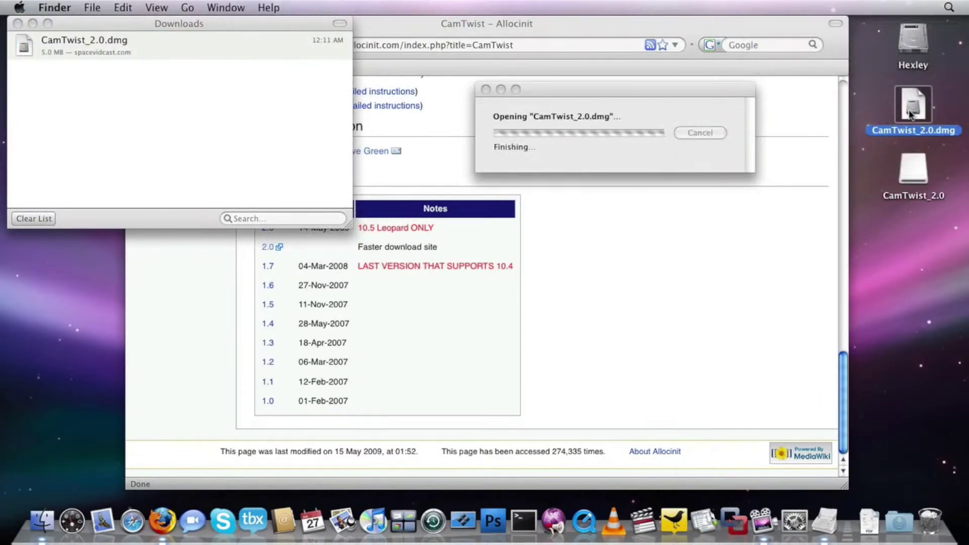
{"action": "left_click_drag", "start_coordinate": [338, 43], "coordinate": [490, 101]}
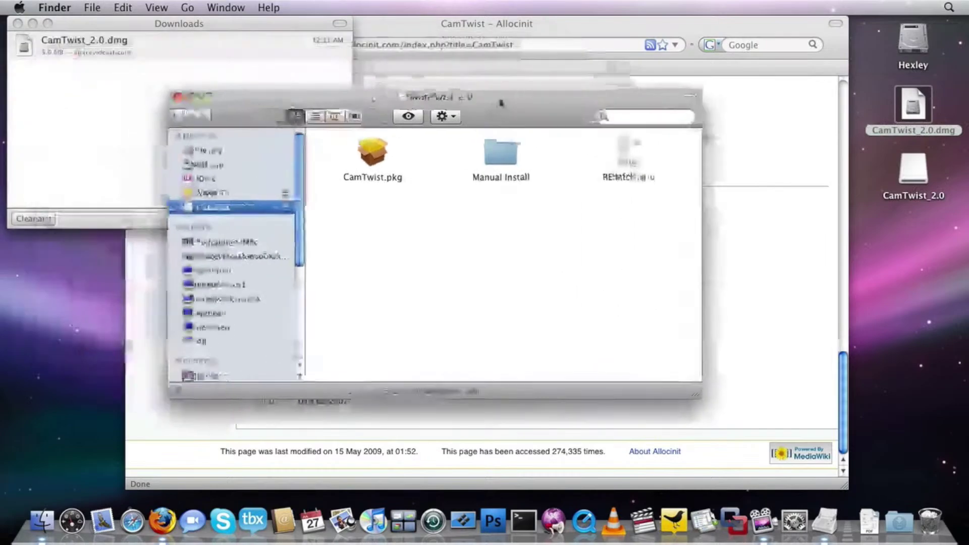
{"action": "left_click", "coordinate": [374, 157]}
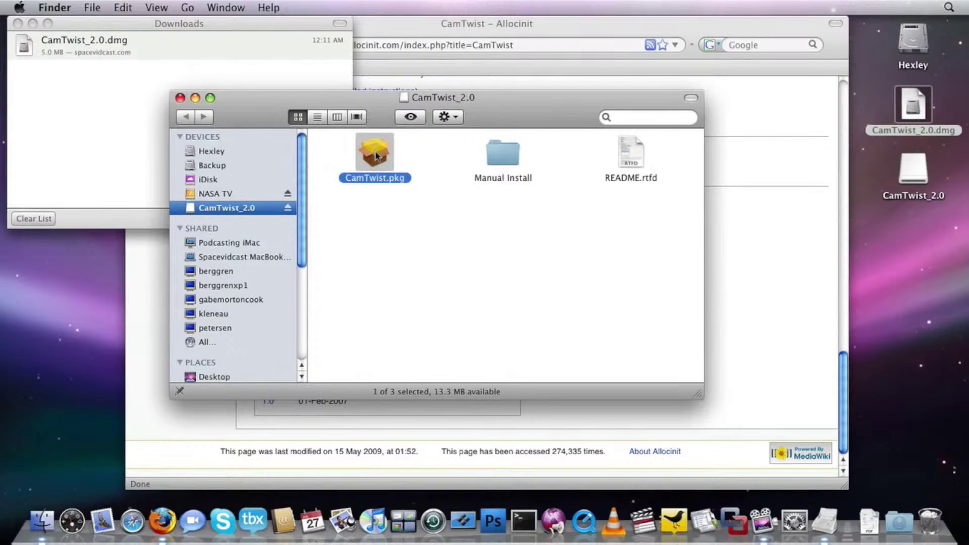
{"action": "double_click", "coordinate": [375, 150]}
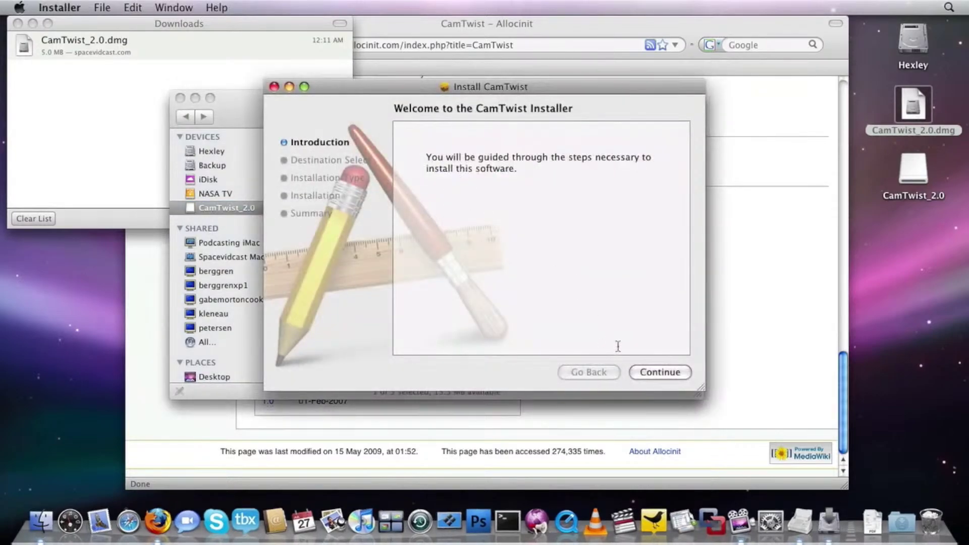
- Run the standard CamTwist installation on the Hexley volume, authorizing it with the account password, and exit the installer
{"action": "left_click", "coordinate": [652, 374]}
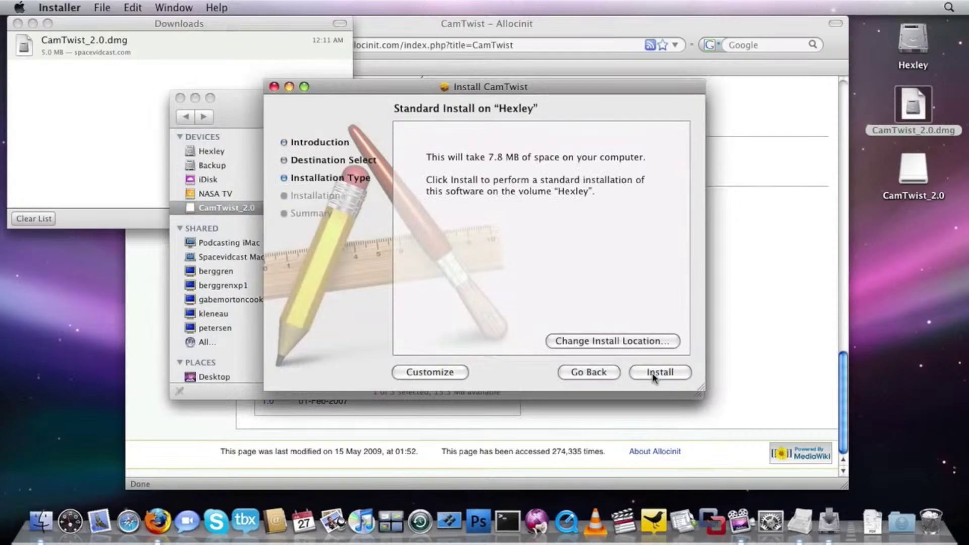
{"action": "left_click", "coordinate": [652, 374]}
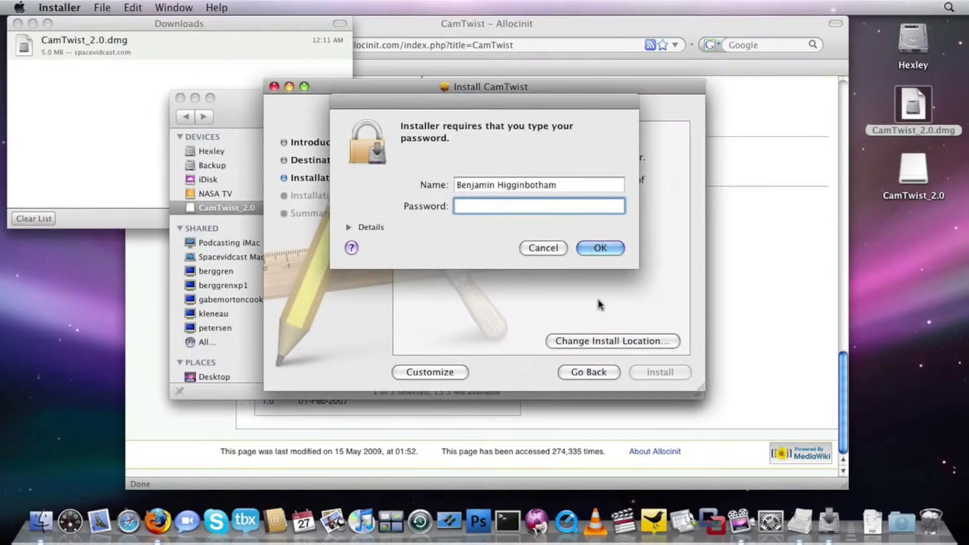
{"action": "type", "text": "••••••••"}
{"action": "left_click", "coordinate": [611, 247]}
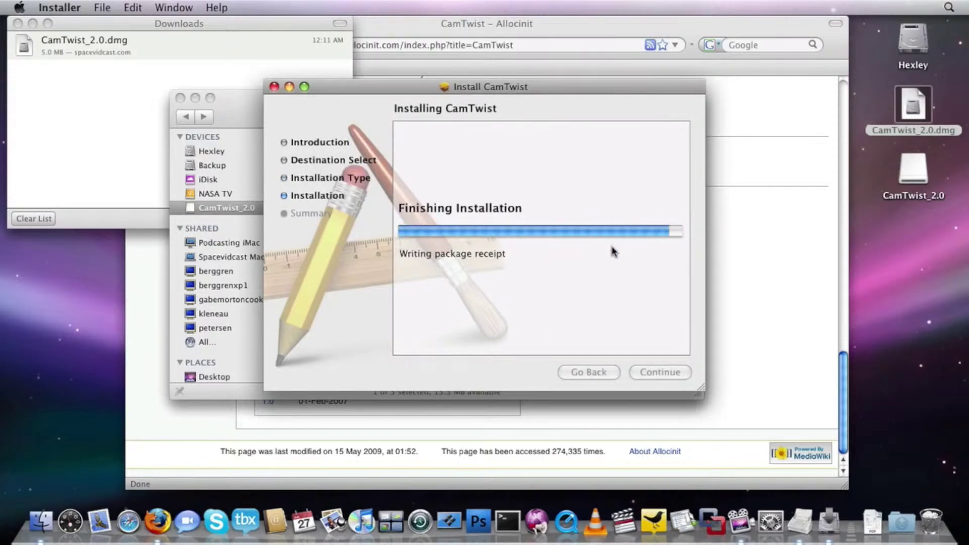
{"action": "left_click", "coordinate": [672, 369]}
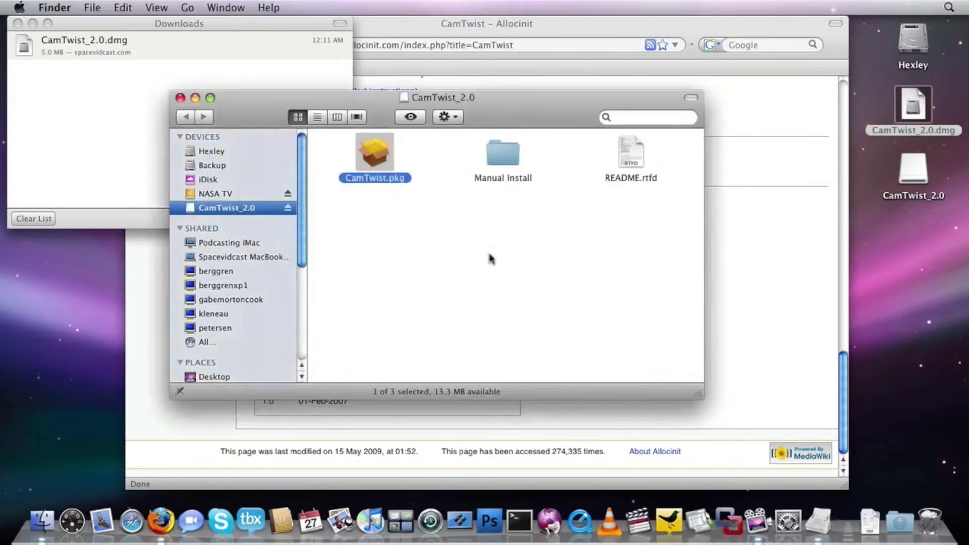
- Eject the CamTwist_2.0 volume and move CamTwist_2.0.dmg to the Trash, leaving no Finder window open
{"action": "left_click", "coordinate": [482, 244]}
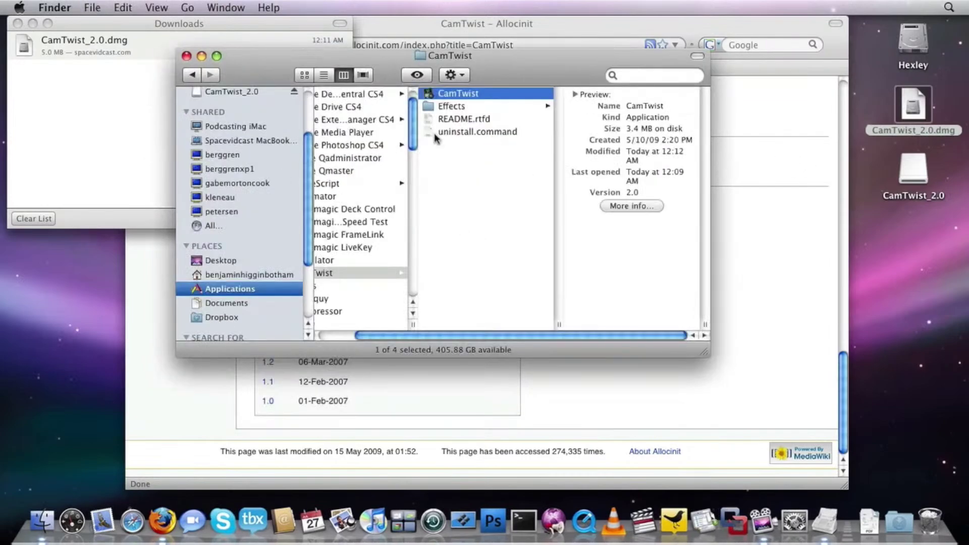
{"action": "scroll", "coordinate": [241, 125], "scroll_direction": "up", "scroll_amount": 3}
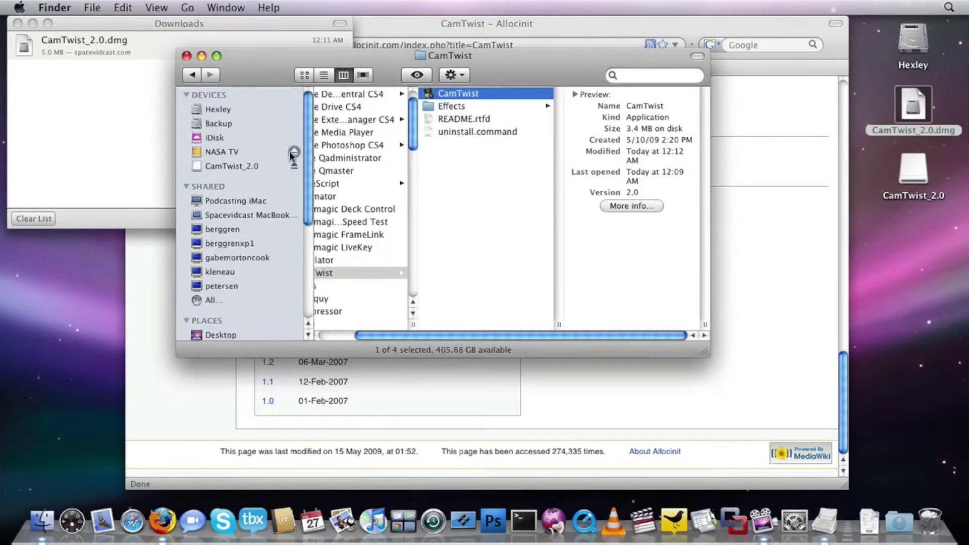
{"action": "left_click", "coordinate": [294, 166]}
{"action": "left_click_drag", "start_coordinate": [913, 107], "coordinate": [930, 522]}
{"action": "key", "text": "super+w"}
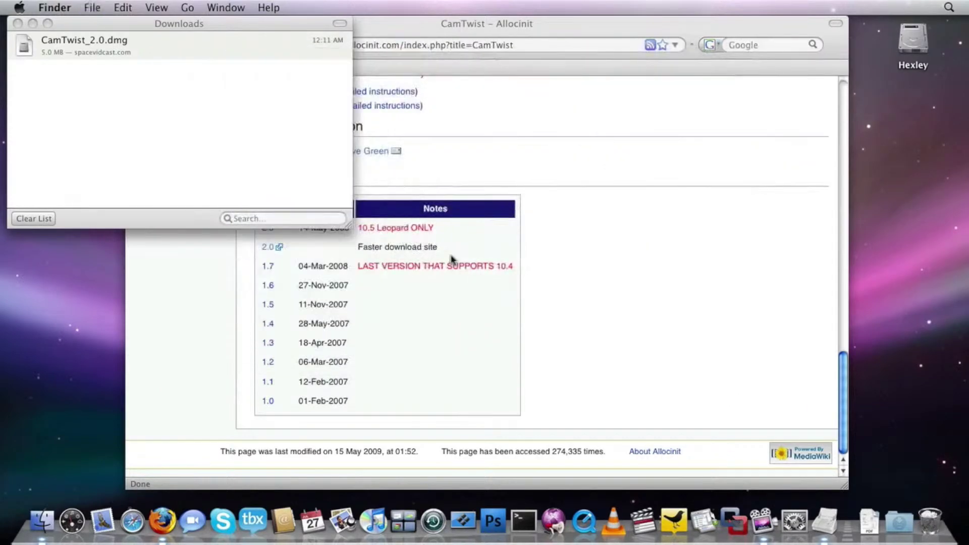
- Close the CamTwist web page and quit Firefox
{"action": "left_click", "coordinate": [509, 170]}
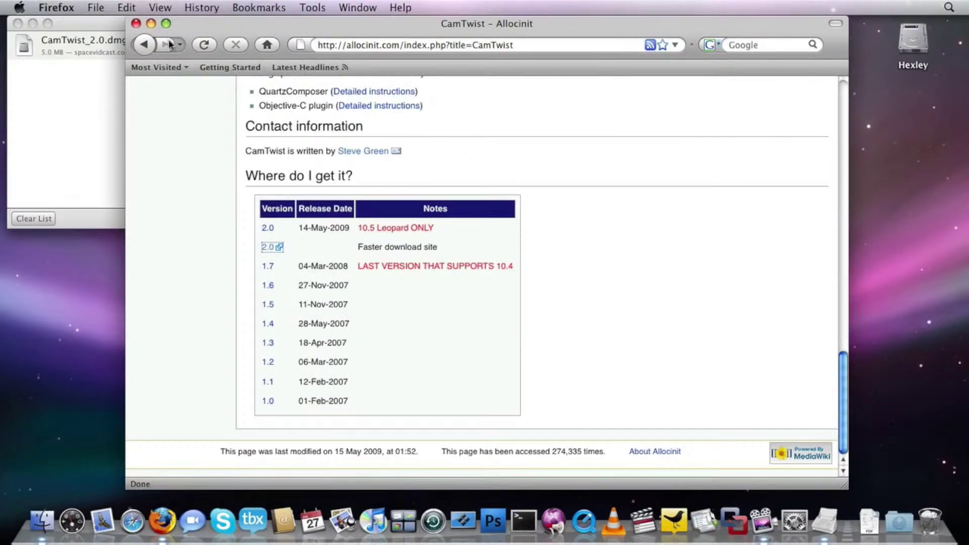
{"action": "left_click", "coordinate": [135, 24]}
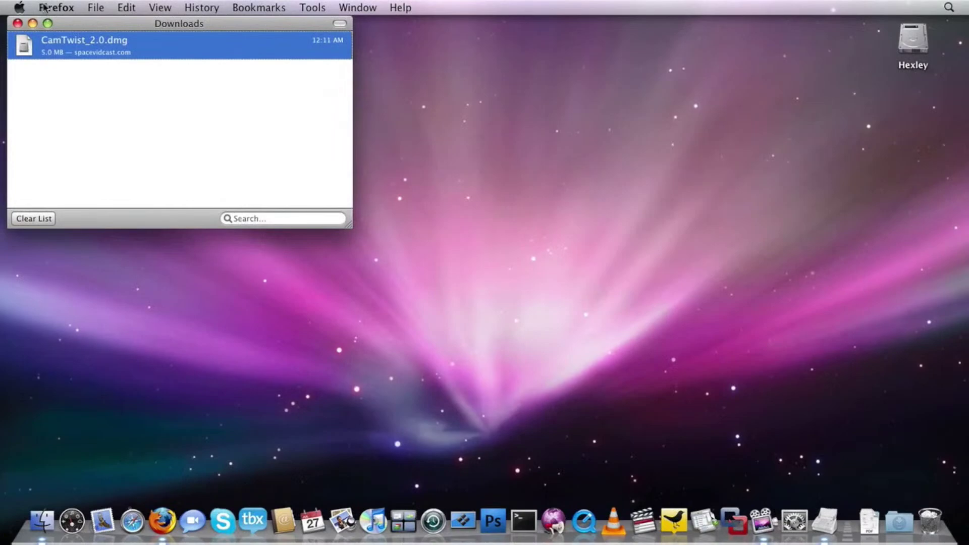
{"action": "left_click", "coordinate": [48, 7]}
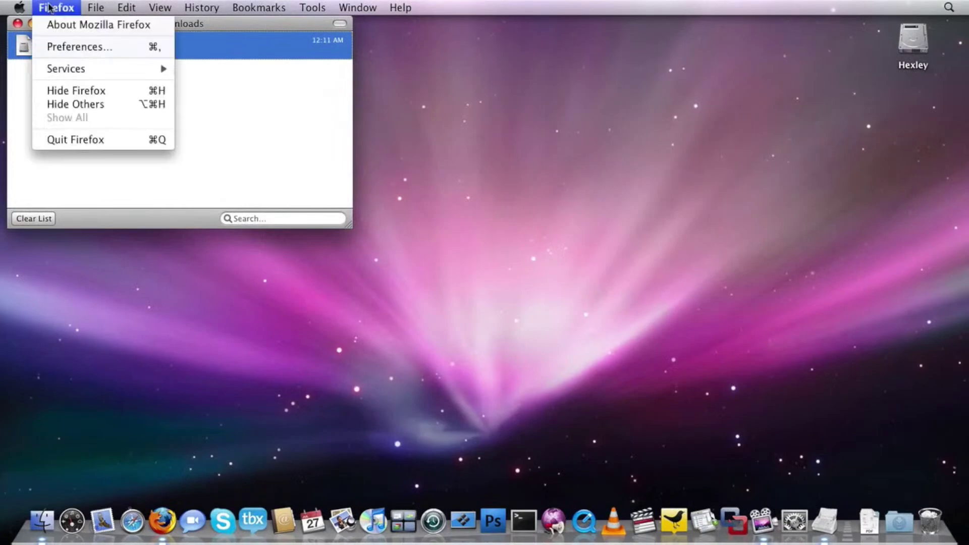
{"action": "left_click", "coordinate": [92, 142]}
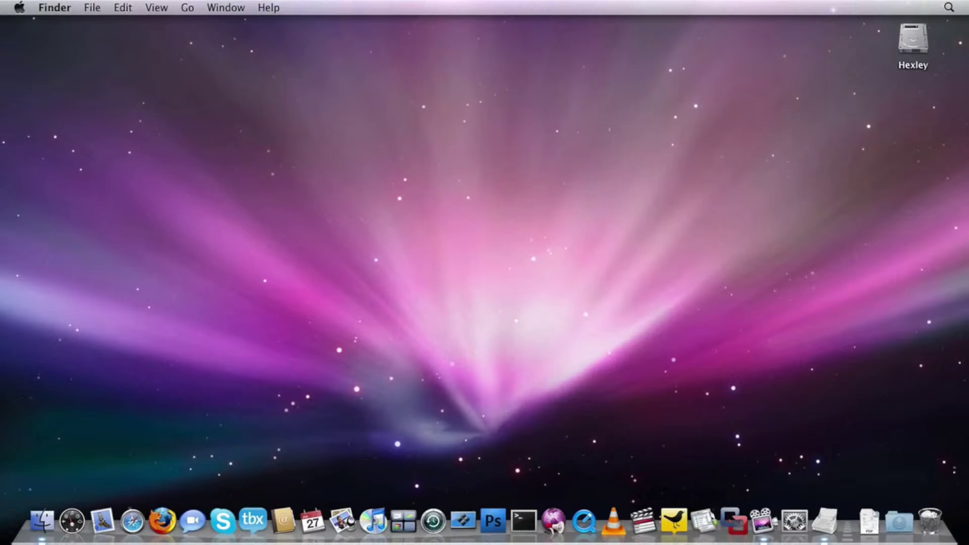
- Open the Hexley drive in Finder
{"action": "double_click", "coordinate": [915, 46]}
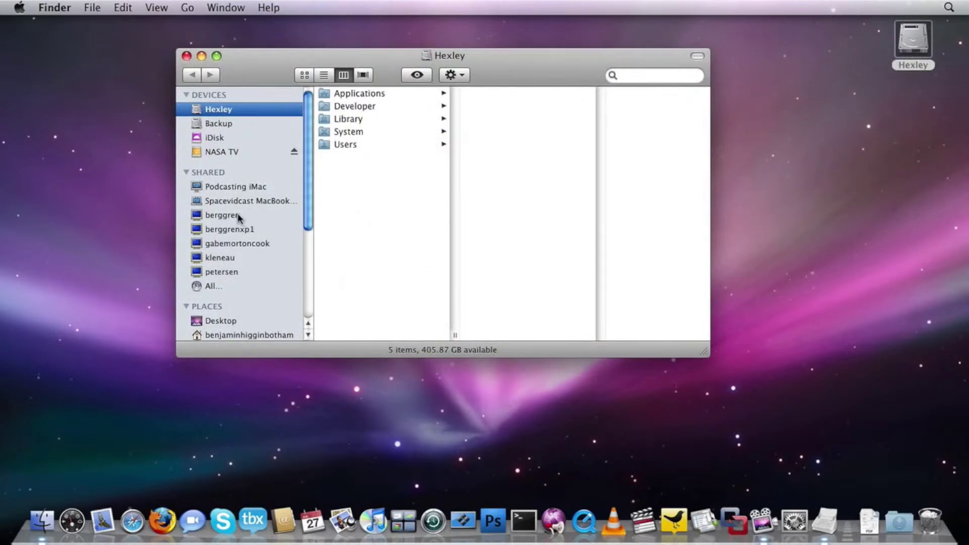
{"action": "scroll", "coordinate": [238, 216], "scroll_direction": "down", "scroll_amount": 5}
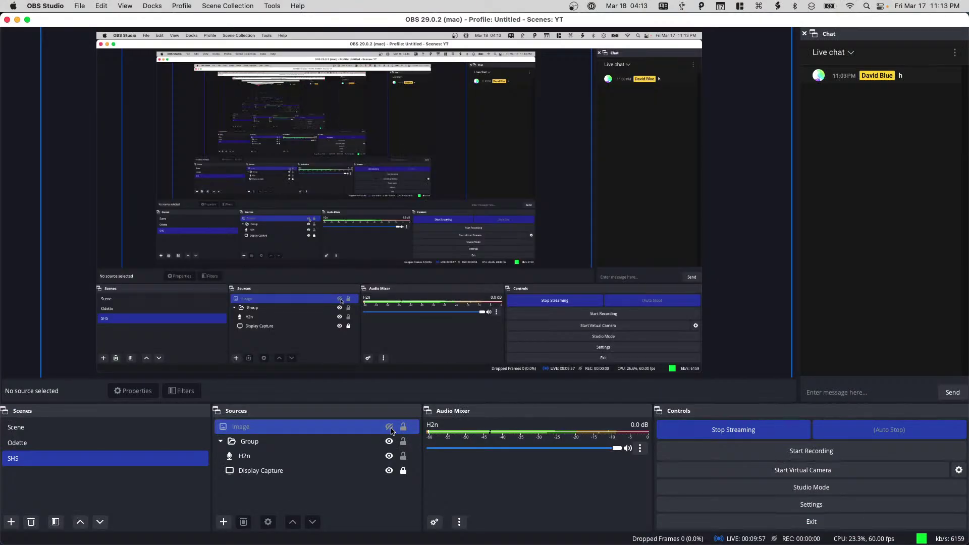
{"action": "left_click", "coordinate": [327, 483]}
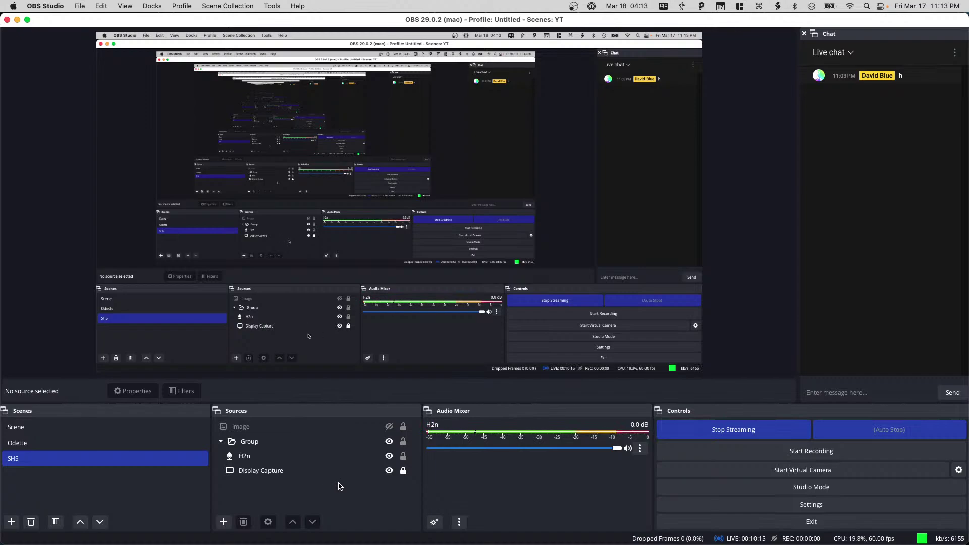
{"action": "left_click", "coordinate": [373, 462]}
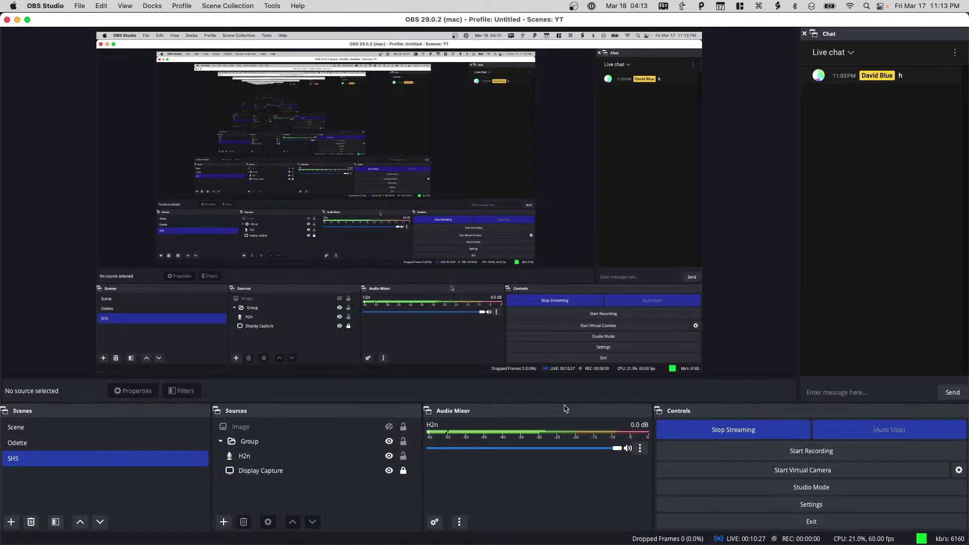
- Add a video capture source named iSight using the FaceTime HD Camera and shrink it to about 380 px wide, right of the canvas centre
{"action": "left_click", "coordinate": [223, 522]}
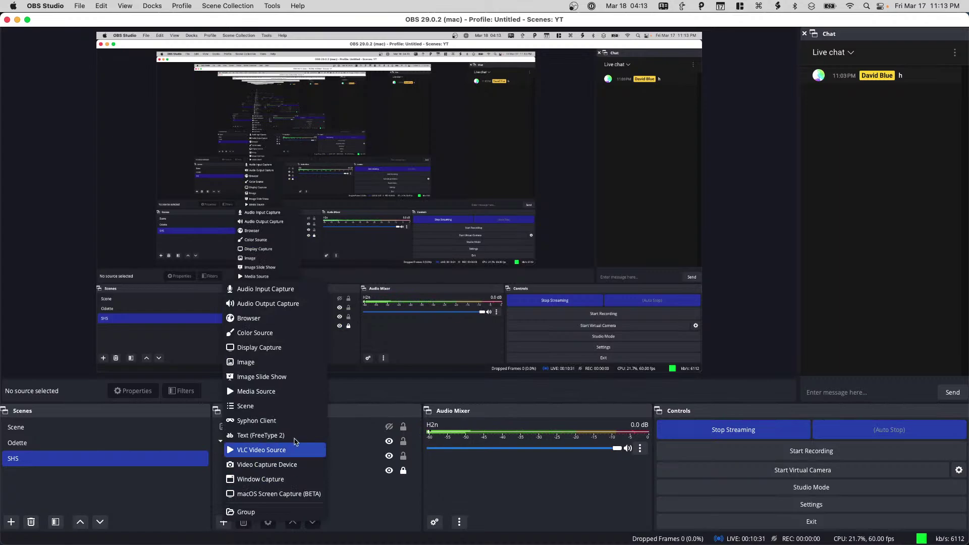
{"action": "left_click", "coordinate": [278, 468]}
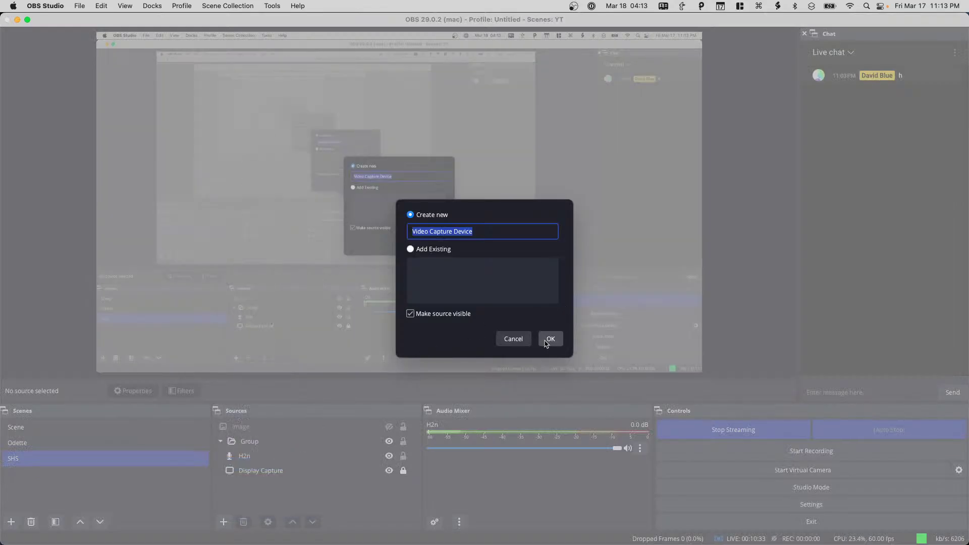
{"action": "key", "text": "BackSpace"}
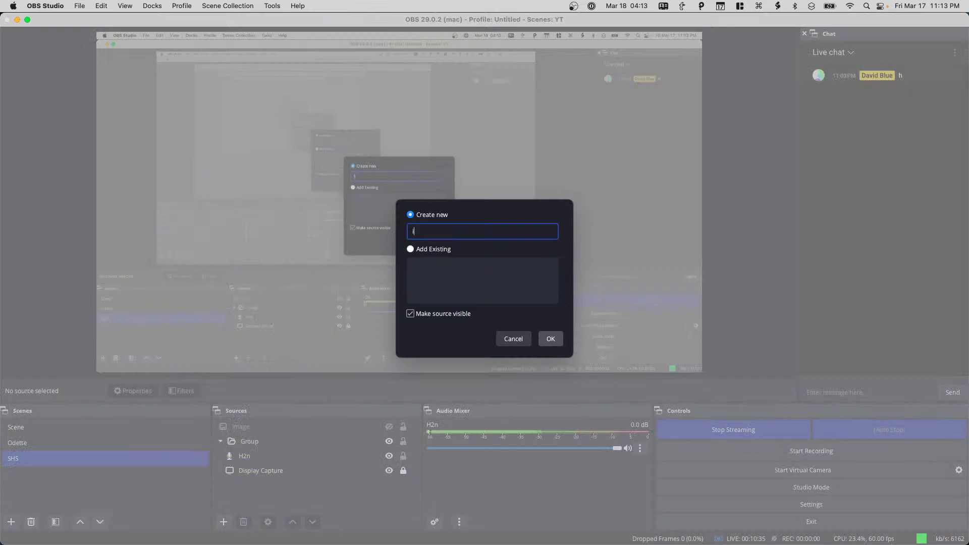
{"action": "left_click", "coordinate": [551, 337]}
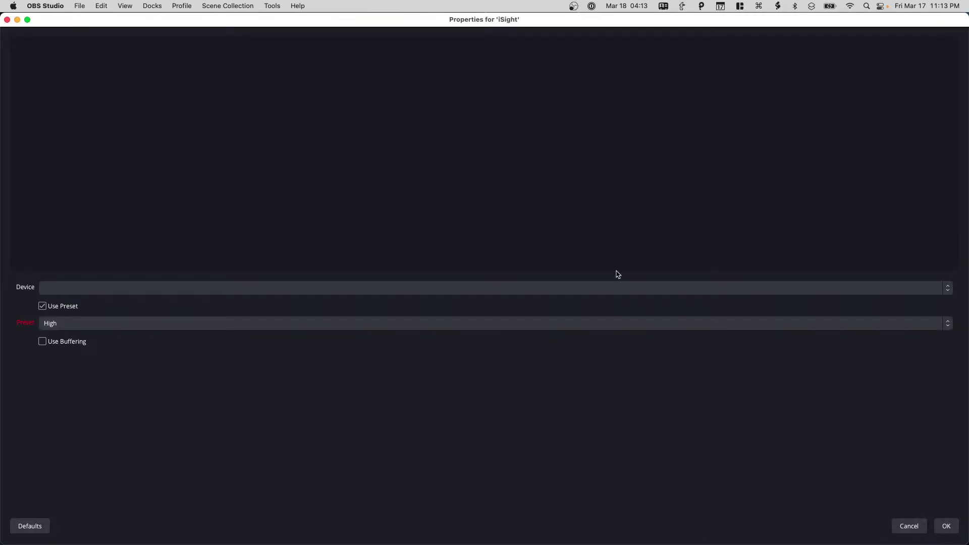
{"action": "left_click", "coordinate": [209, 287]}
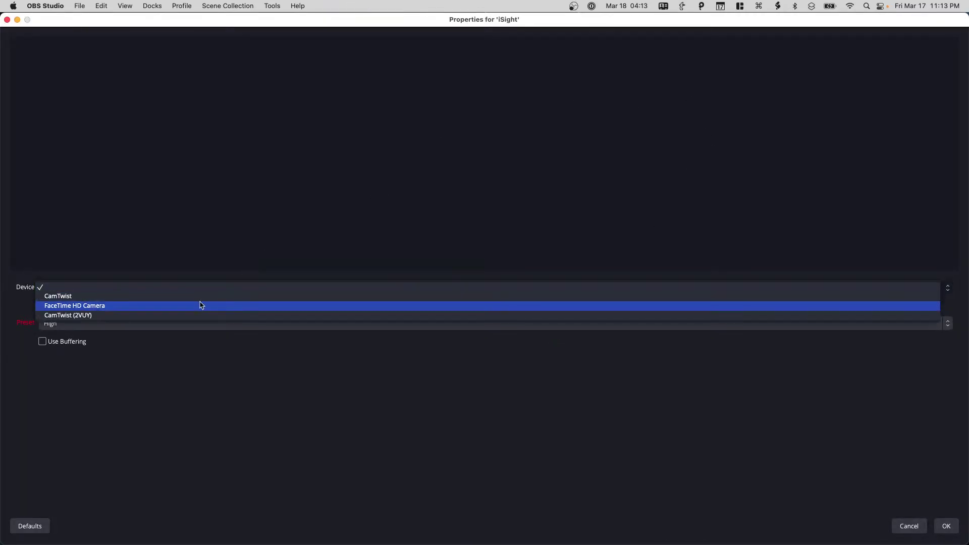
{"action": "left_click", "coordinate": [202, 305]}
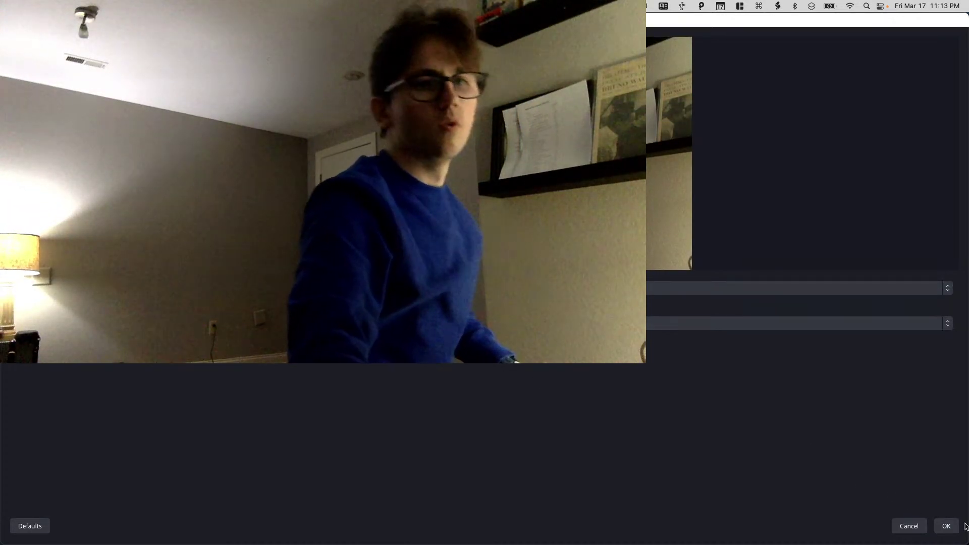
{"action": "left_click", "coordinate": [947, 527]}
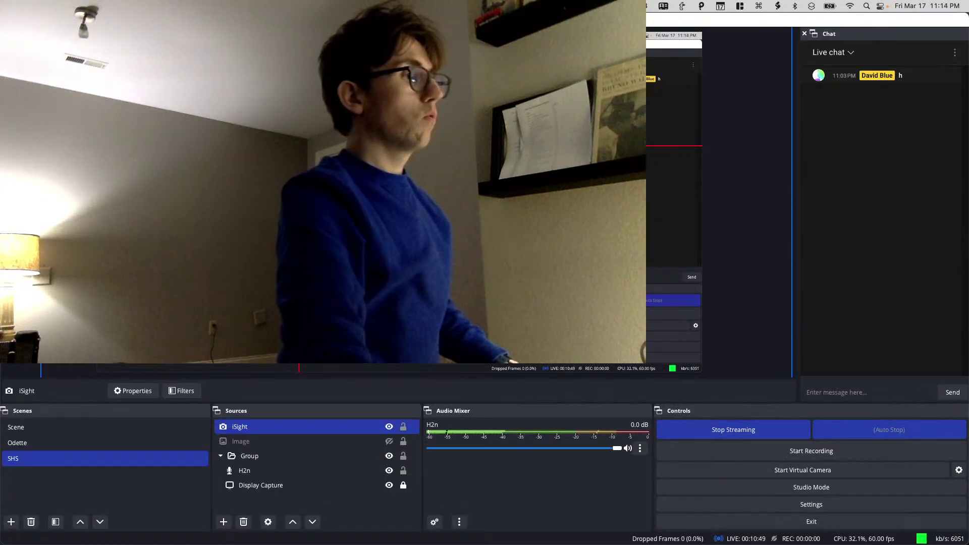
{"action": "left_click_drag", "start_coordinate": [96, 32], "coordinate": [433, 223]}
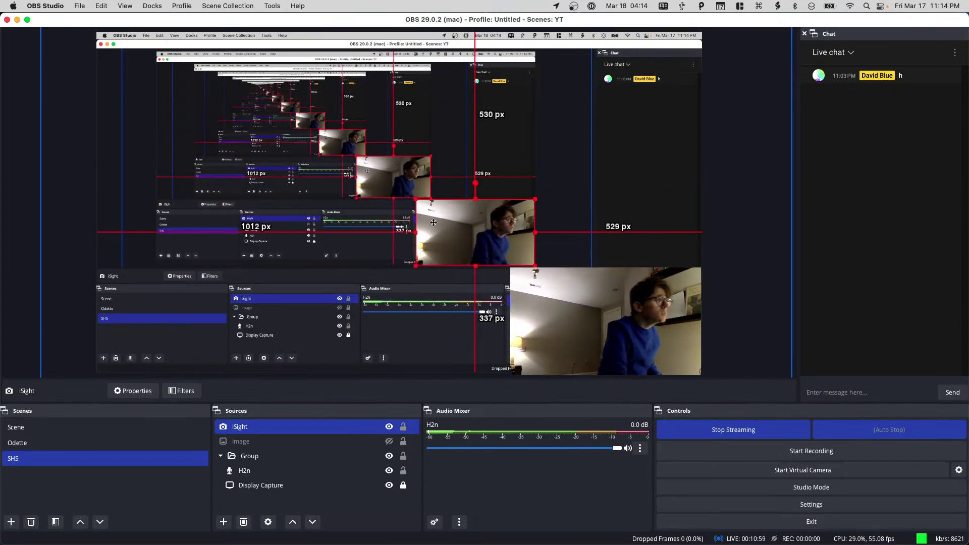
- Set the iSight source's preset to 320x240 and resize its picture to about 271 px wide in the canvas's lower right area
{"action": "right_click", "coordinate": [326, 429]}
{"action": "left_click", "coordinate": [349, 417]}
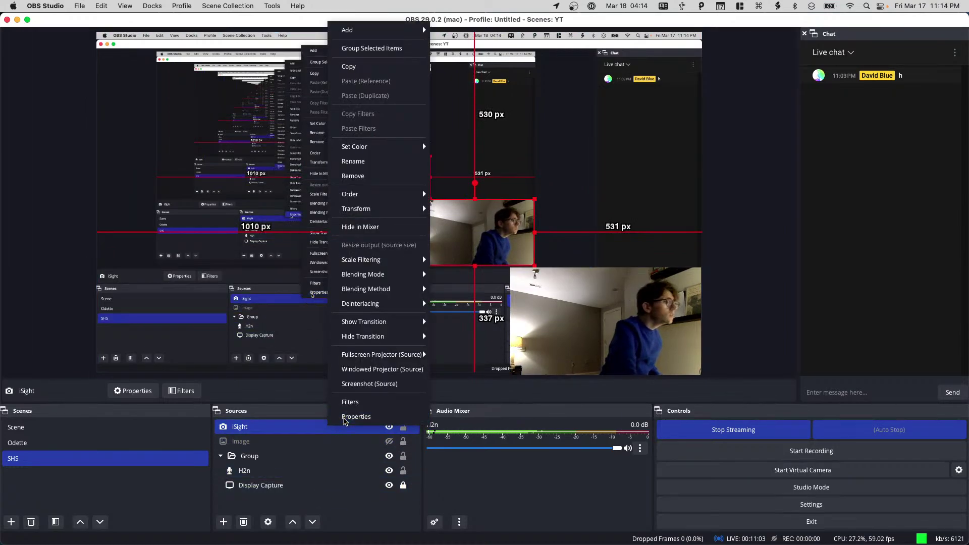
{"action": "left_click", "coordinate": [178, 324]}
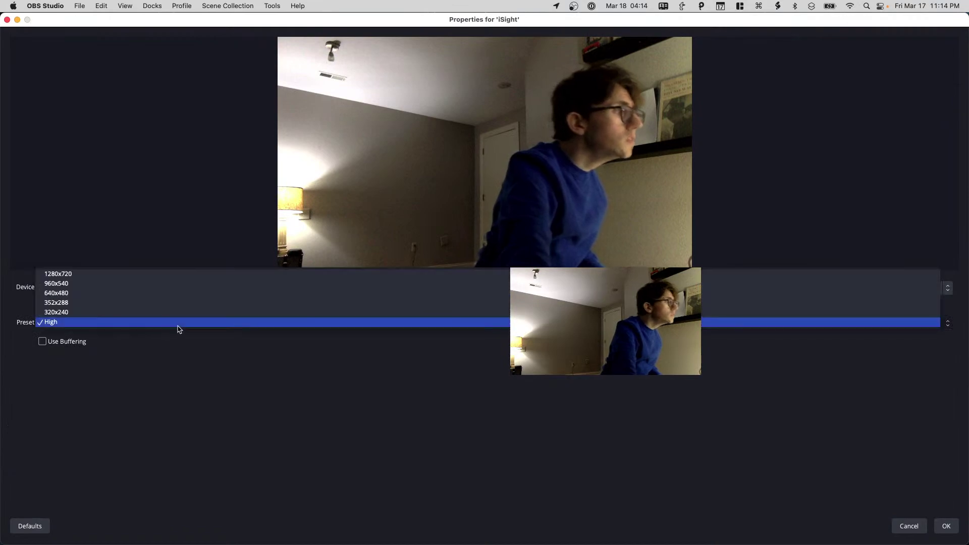
{"action": "left_click", "coordinate": [183, 312]}
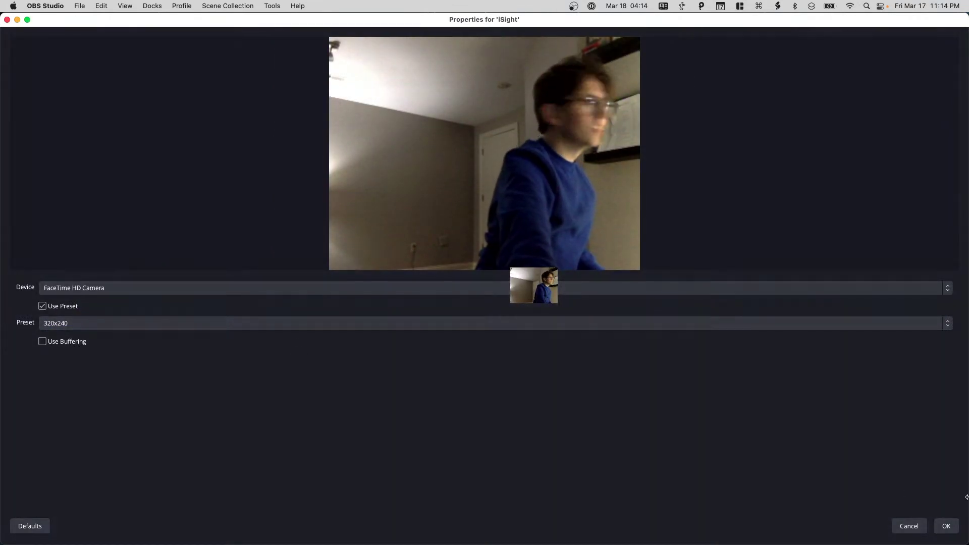
{"action": "left_click", "coordinate": [946, 526]}
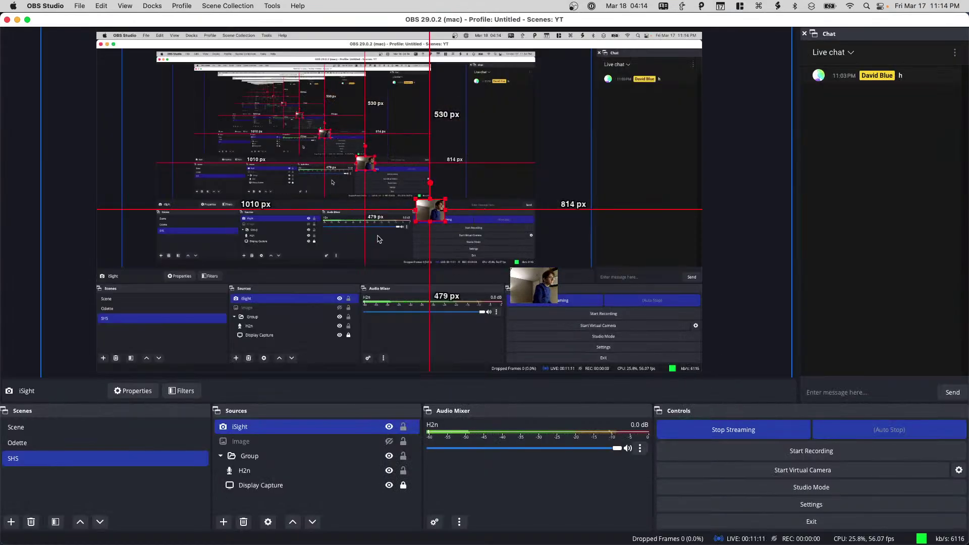
{"action": "left_click_drag", "start_coordinate": [411, 222], "coordinate": [463, 228]}
{"action": "right_click", "coordinate": [457, 233]}
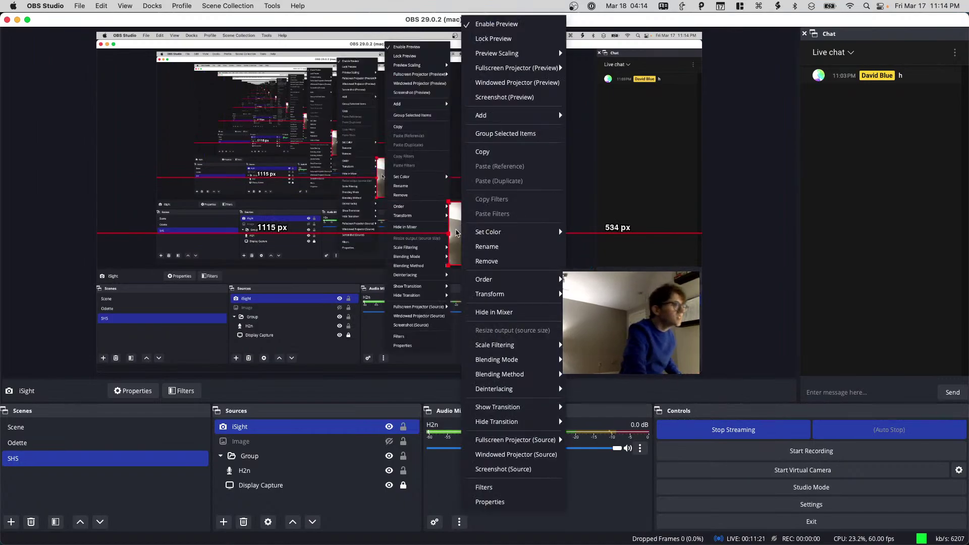
{"action": "mouse_move", "coordinate": [547, 292]}
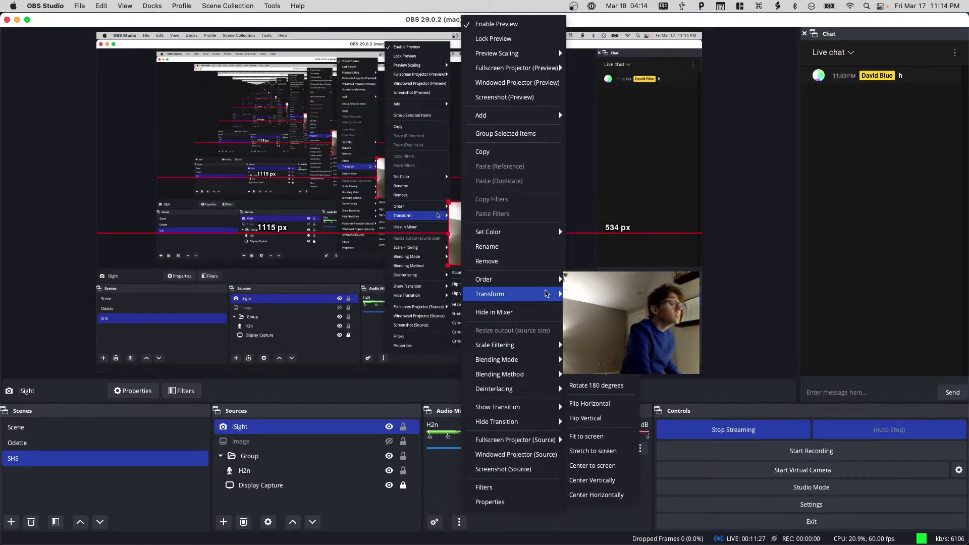
{"action": "left_click", "coordinate": [134, 515]}
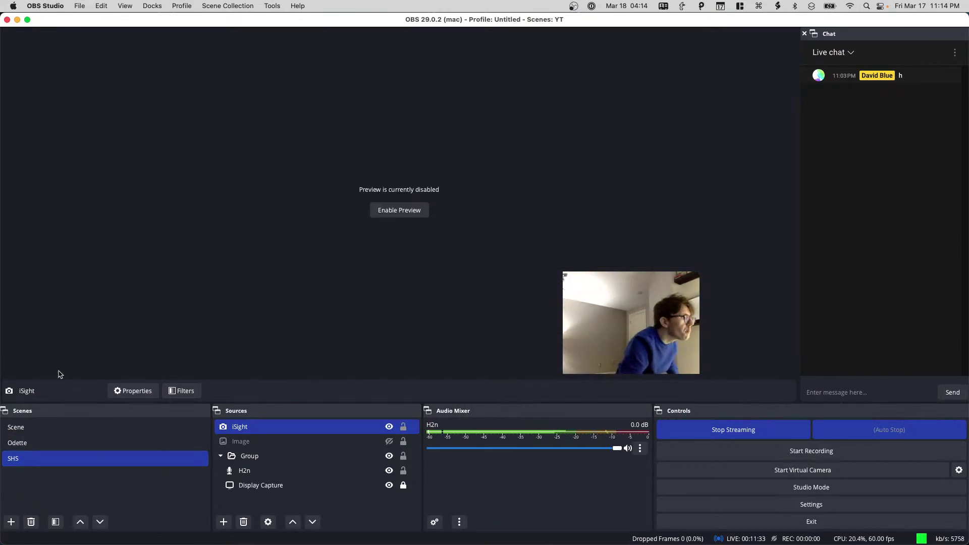
{"action": "left_click", "coordinate": [270, 458], "text": "super"}
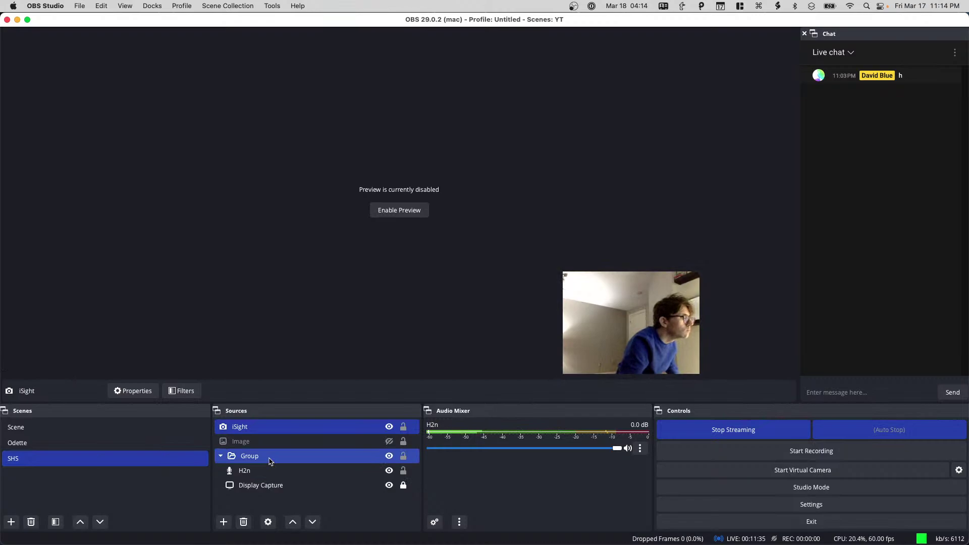
{"action": "left_click", "coordinate": [270, 459], "text": "super"}
- Add a Chroma Key effect filter with its default name to the iSight source
{"action": "left_click", "coordinate": [186, 392]}
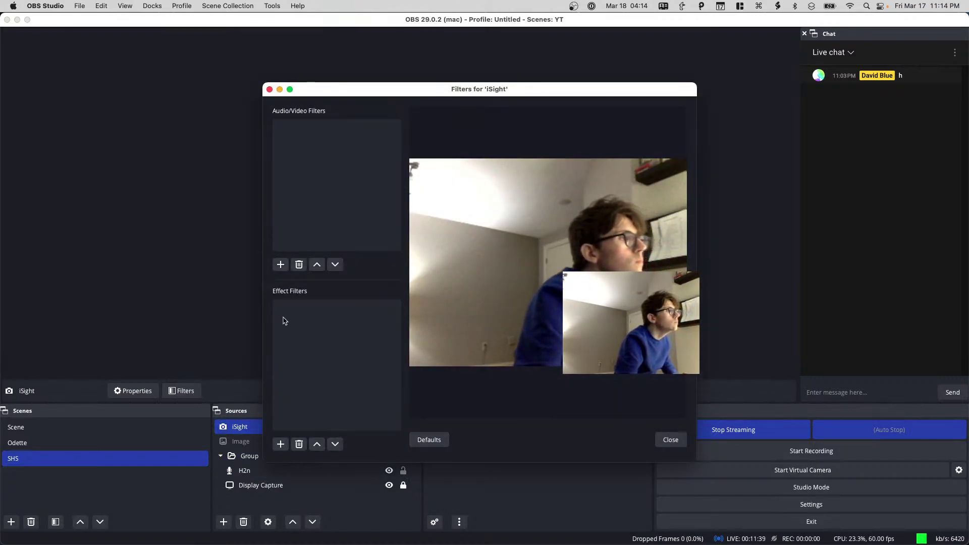
{"action": "left_click", "coordinate": [281, 265]}
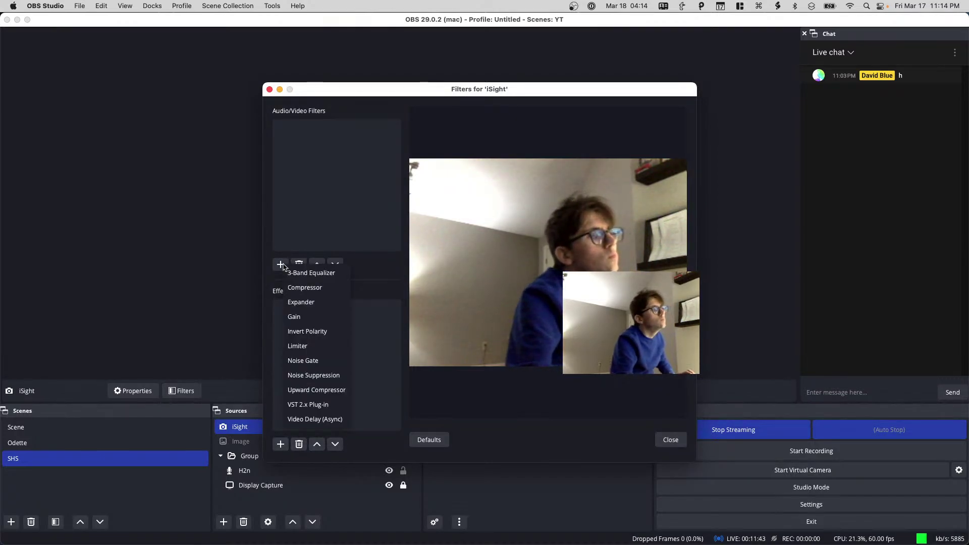
{"action": "left_click", "coordinate": [280, 443]}
{"action": "left_click", "coordinate": [280, 444]}
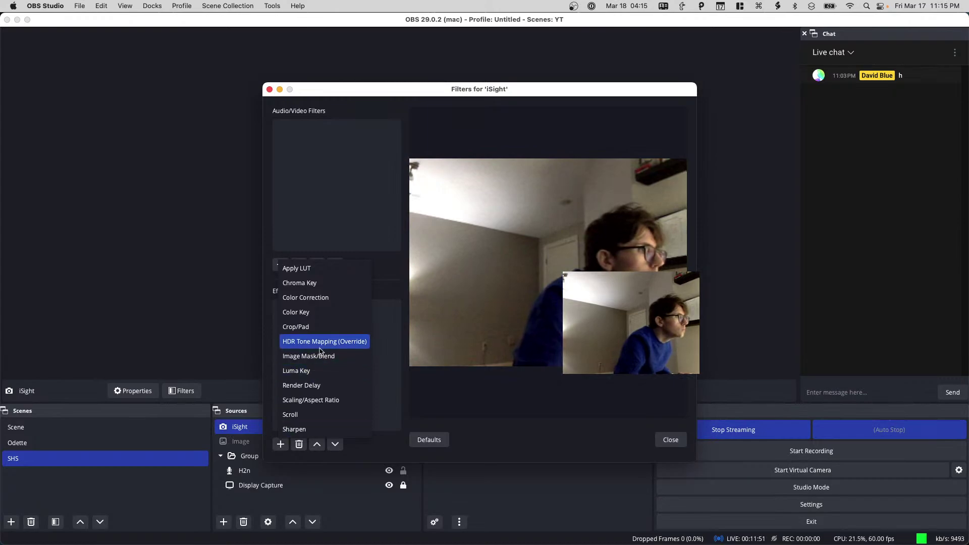
{"action": "left_click", "coordinate": [327, 285]}
{"action": "left_click", "coordinate": [498, 289]}
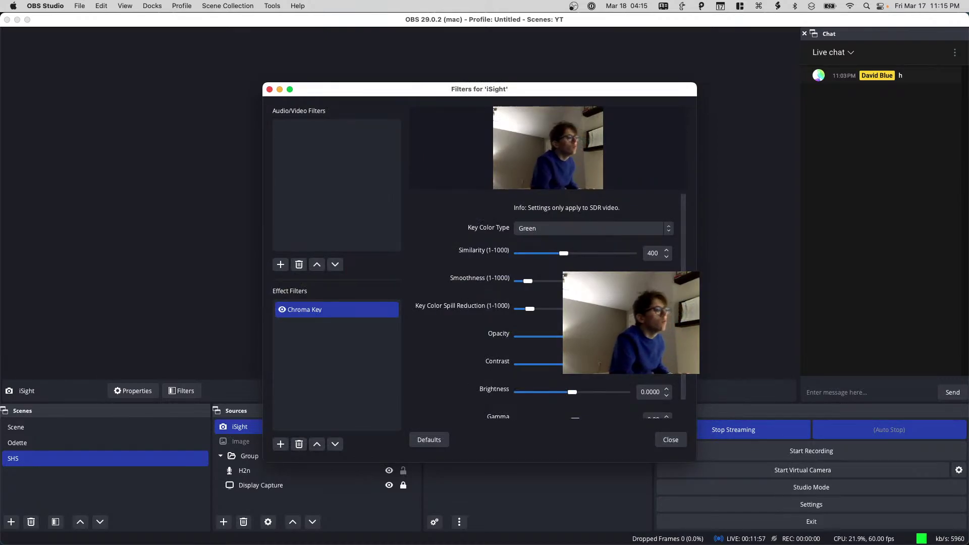
- Set the Chroma Key opacity to 0.0514, brightness to 0.1469, contrast to 4.00 and gamma to its maximum, and close the filters
{"action": "left_click", "coordinate": [529, 335]}
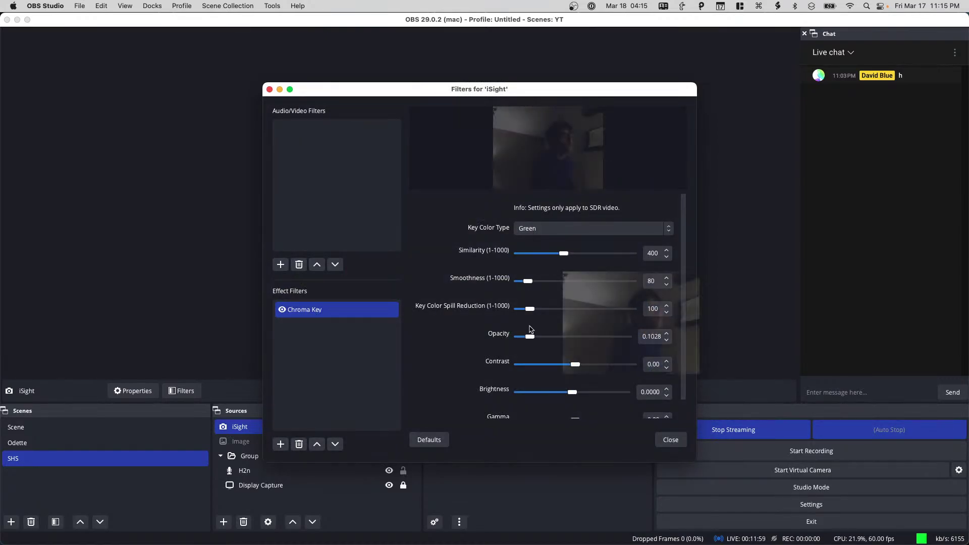
{"action": "left_click_drag", "start_coordinate": [531, 329], "coordinate": [524, 330]}
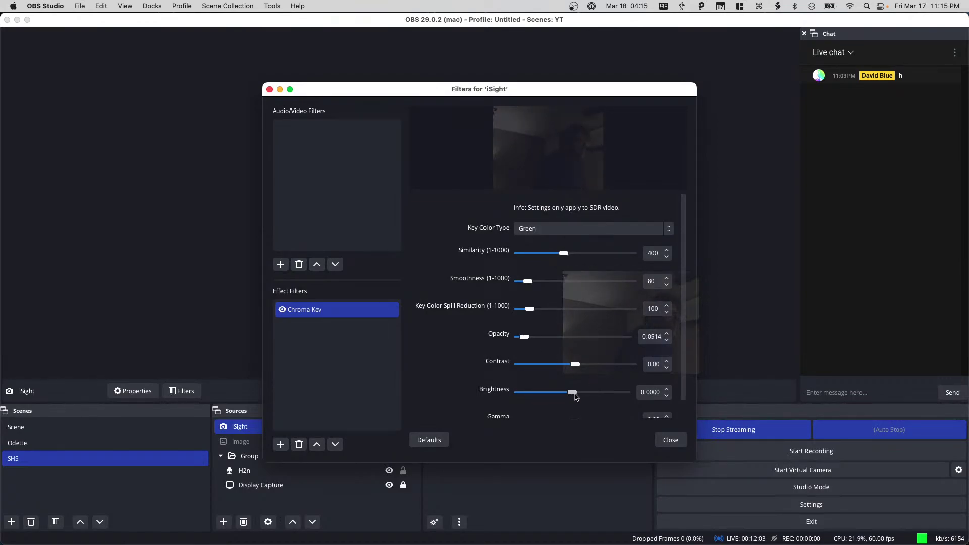
{"action": "left_click_drag", "start_coordinate": [571, 394], "coordinate": [580, 401]}
{"action": "left_click_drag", "start_coordinate": [574, 362], "coordinate": [655, 381]}
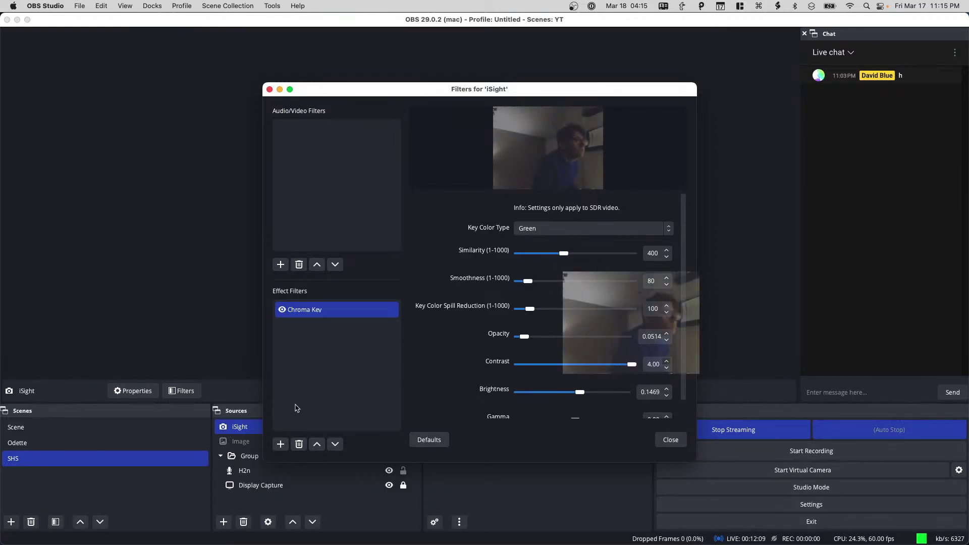
{"action": "scroll", "coordinate": [597, 387], "scroll_direction": "down", "scroll_amount": 1}
{"action": "left_click_drag", "start_coordinate": [577, 403], "coordinate": [648, 400]}
{"action": "scroll", "coordinate": [467, 361], "scroll_direction": "up", "scroll_amount": 1}
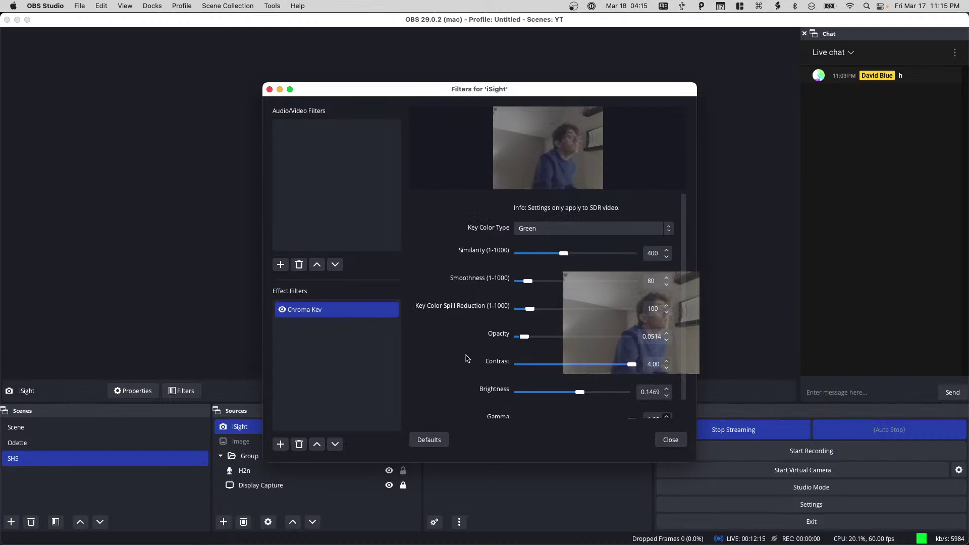
{"action": "left_click", "coordinate": [675, 443]}
- Re-enable the preview with Studio Mode turned on, and transition the SHS scene to the program output
{"action": "left_click", "coordinate": [396, 210]}
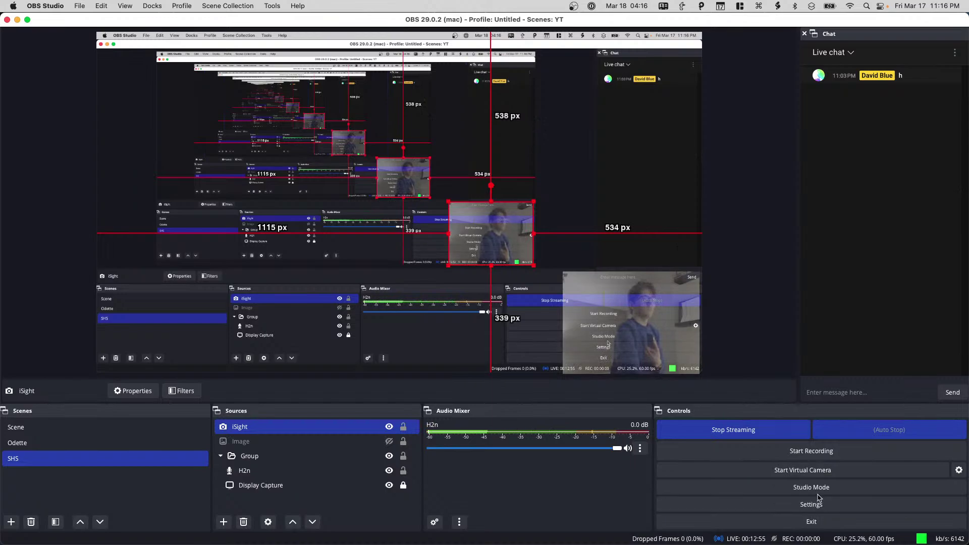
{"action": "left_click", "coordinate": [823, 489]}
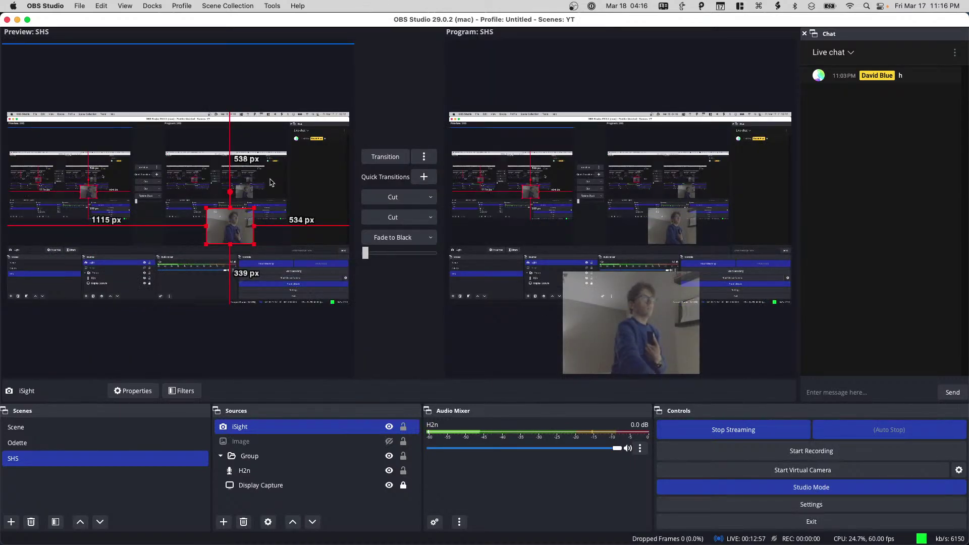
{"action": "left_click", "coordinate": [380, 157]}
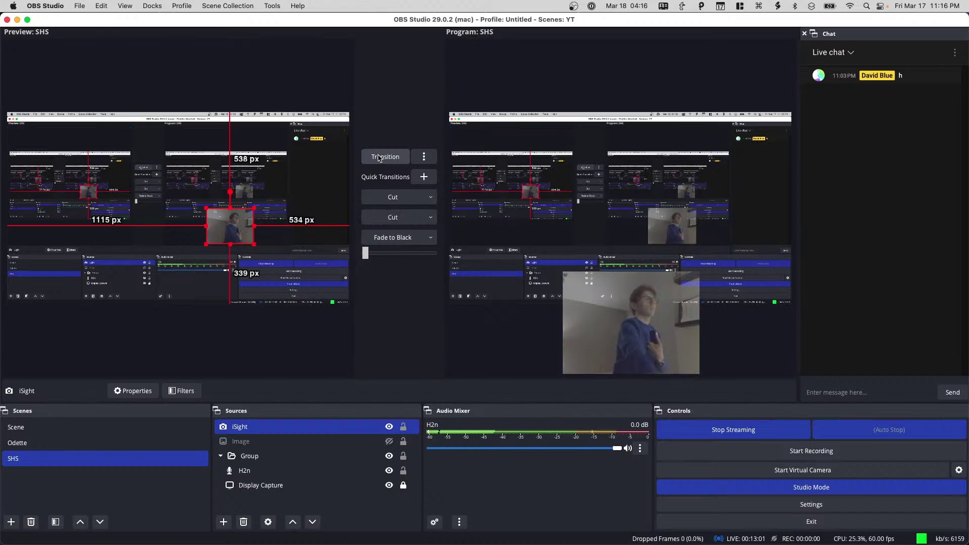
{"action": "left_click", "coordinate": [381, 158]}
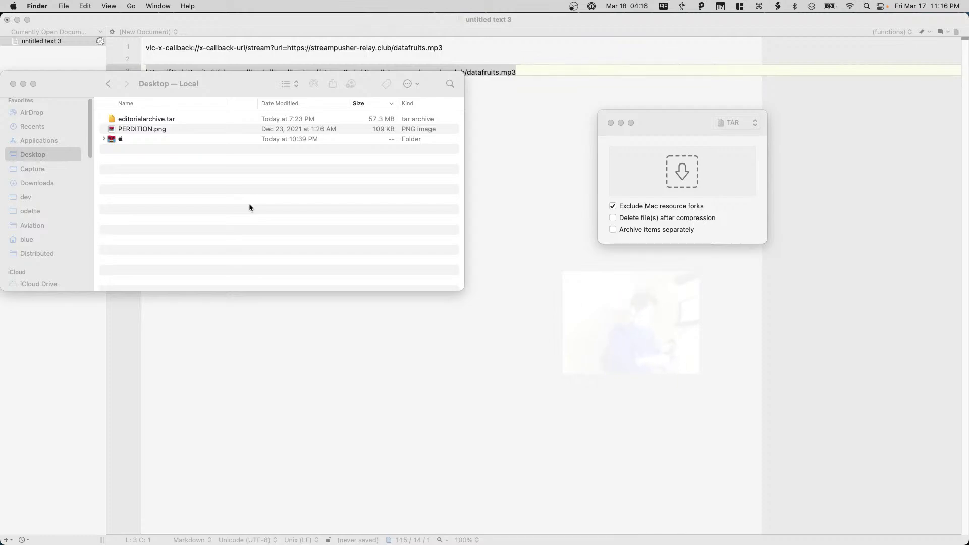
- Switch back to OBS Studio, look at the scene named Scene in the preview, and return to the SHS scene
{"action": "key", "text": "super+Tab"}
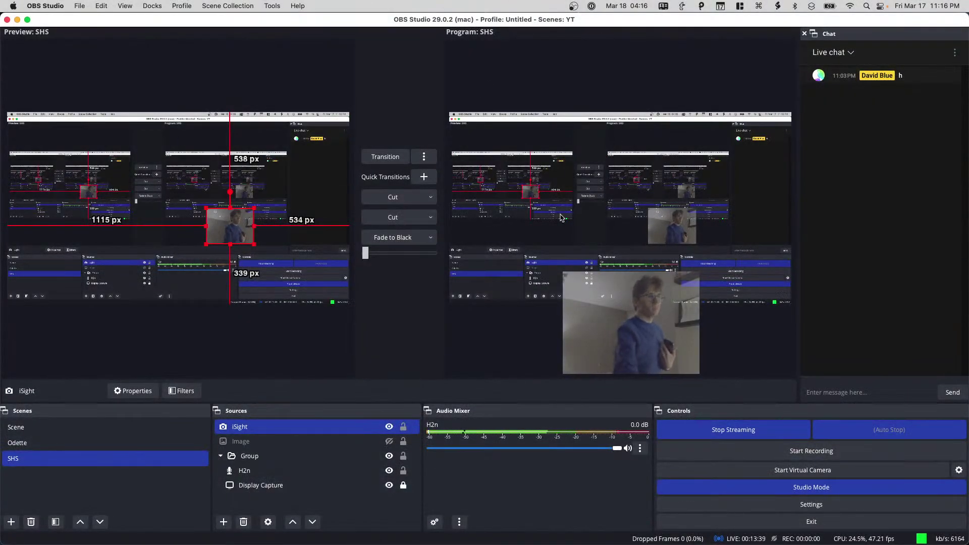
{"action": "left_click", "coordinate": [344, 471], "text": "super"}
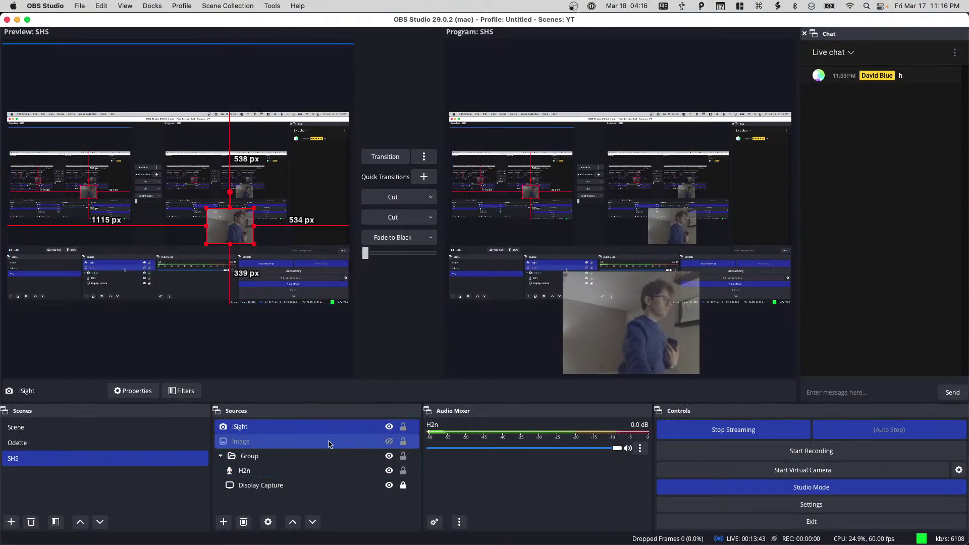
{"action": "left_click", "coordinate": [17, 431]}
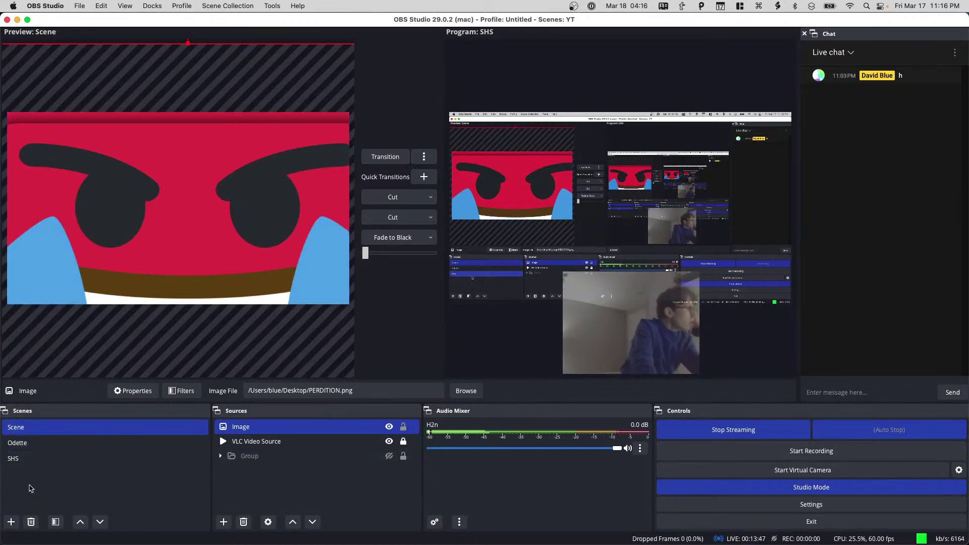
{"action": "left_click", "coordinate": [38, 460]}
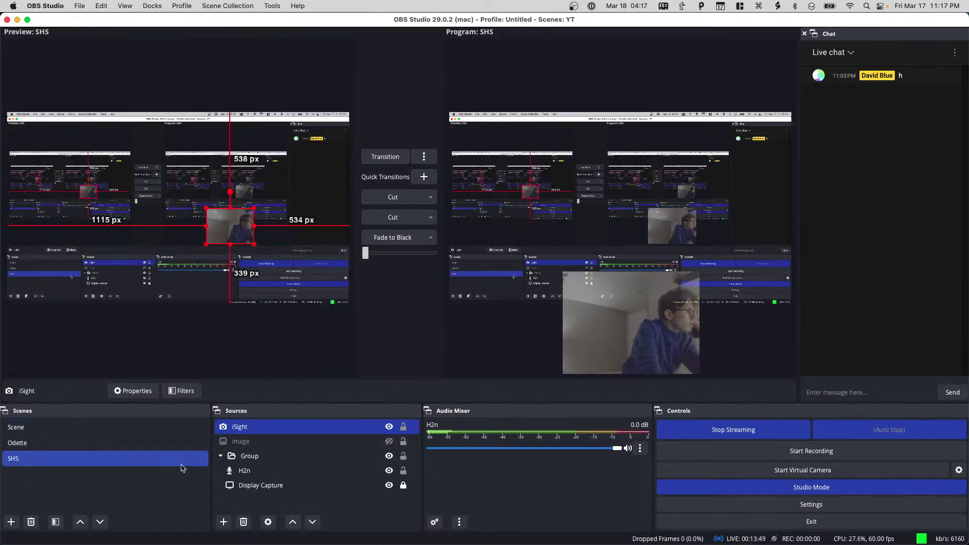
{"action": "left_click", "coordinate": [296, 444], "text": "super"}
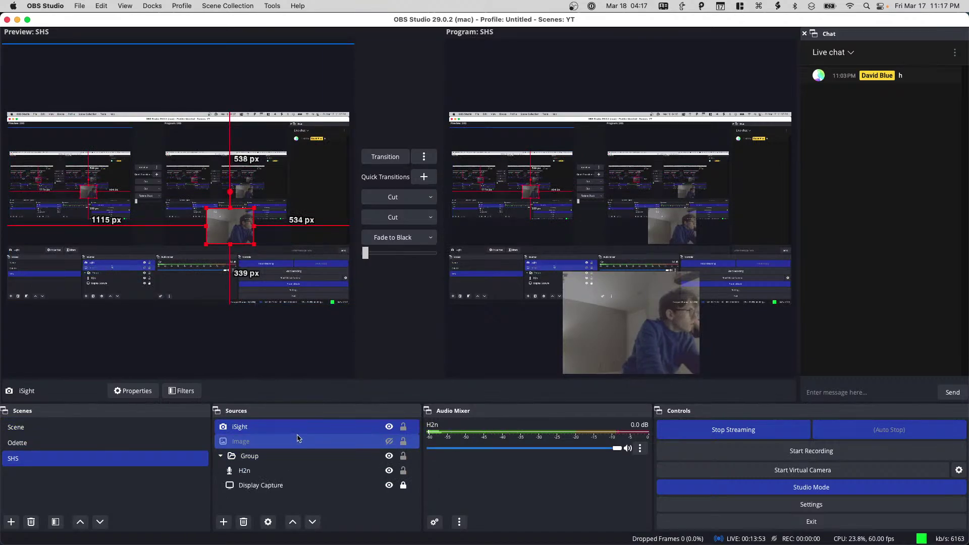
- Move the iSight source into the group, directly above Display Capture, and turn off Studio Mode
{"action": "left_click_drag", "start_coordinate": [298, 439], "coordinate": [300, 469]}
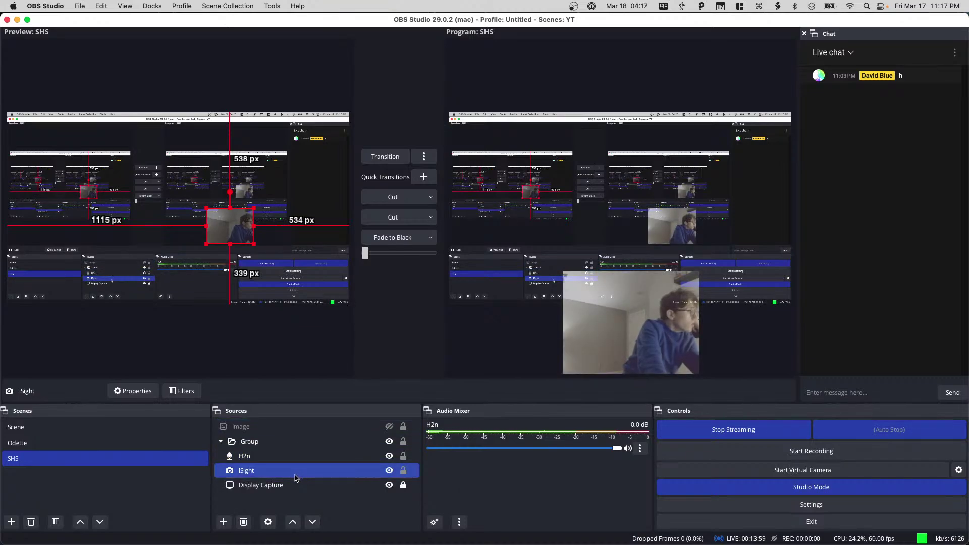
{"action": "left_click", "coordinate": [840, 489]}
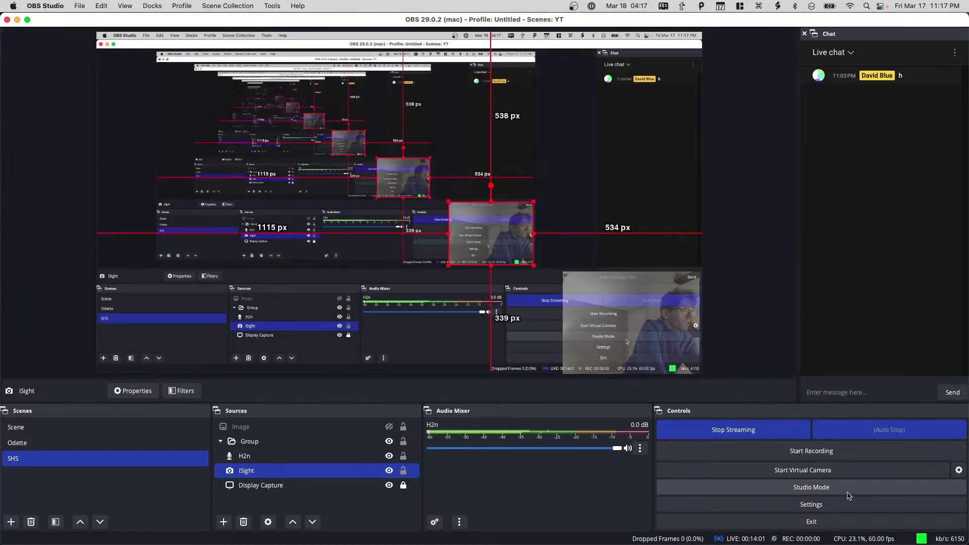
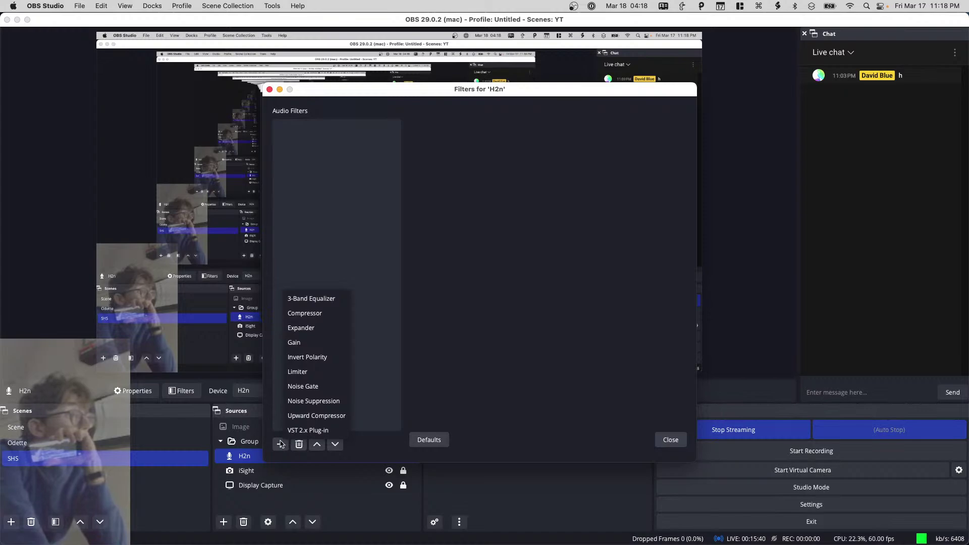
- Add an Upward Compressor filter with its default name to the H2n source, set its output gain to 6.90 dB, and close the filters
{"action": "left_click", "coordinate": [298, 417]}
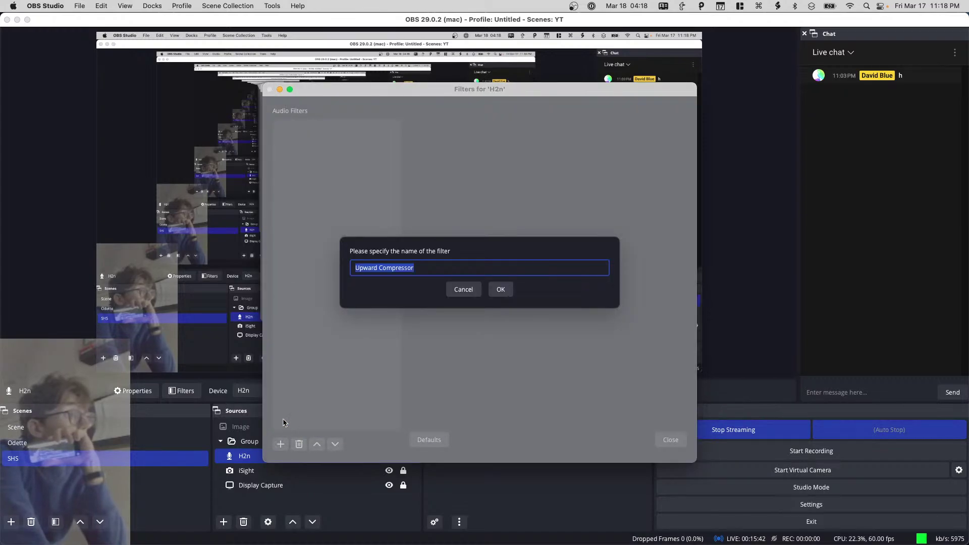
{"action": "left_click", "coordinate": [500, 289]}
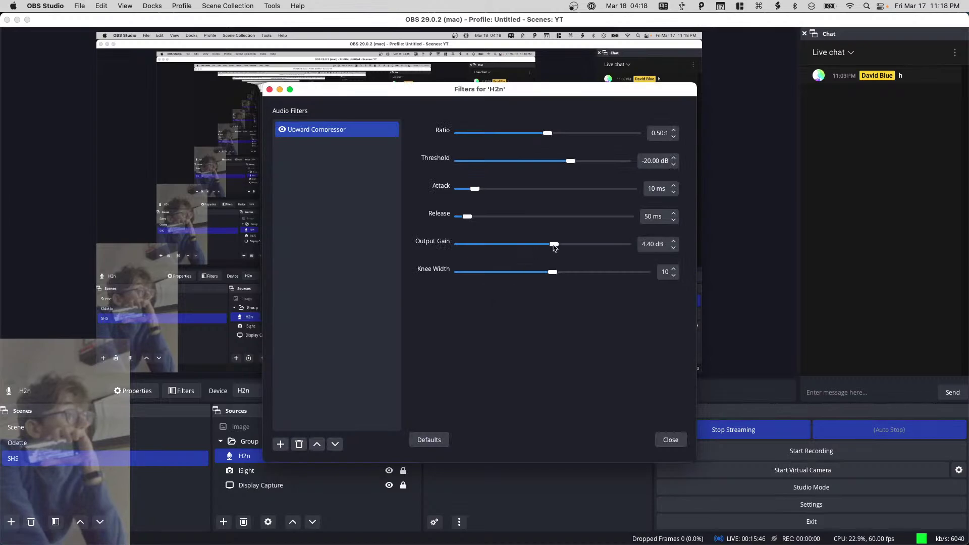
{"action": "left_click_drag", "start_coordinate": [554, 245], "coordinate": [561, 245]}
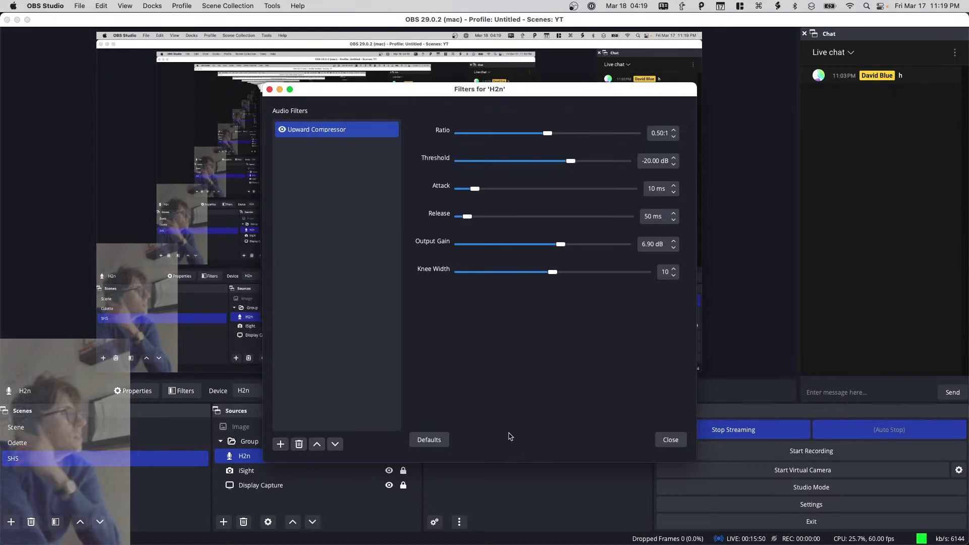
{"action": "left_click", "coordinate": [670, 440]}
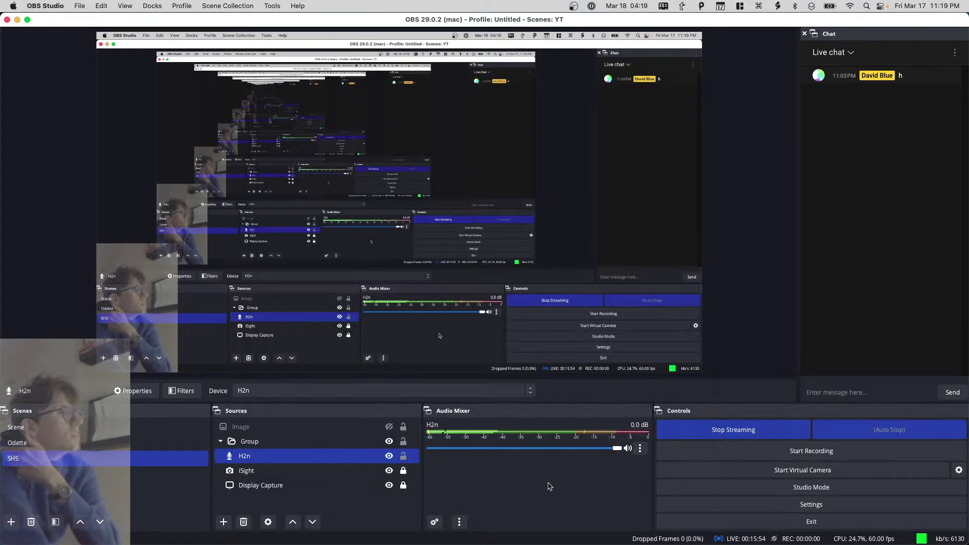
- Keep H2n selected as the audio input device and mute H2n in the audio mixer
{"action": "left_click", "coordinate": [483, 391]}
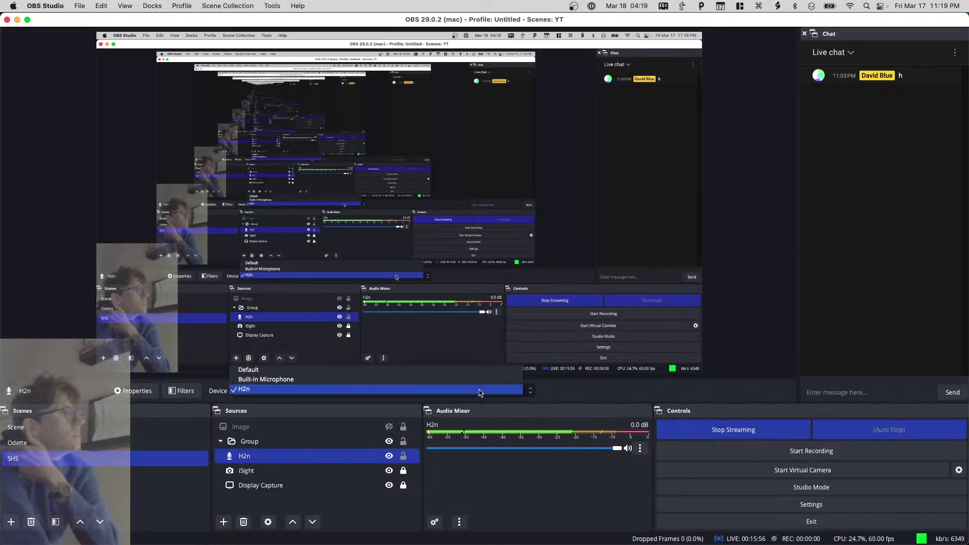
{"action": "left_click", "coordinate": [483, 391]}
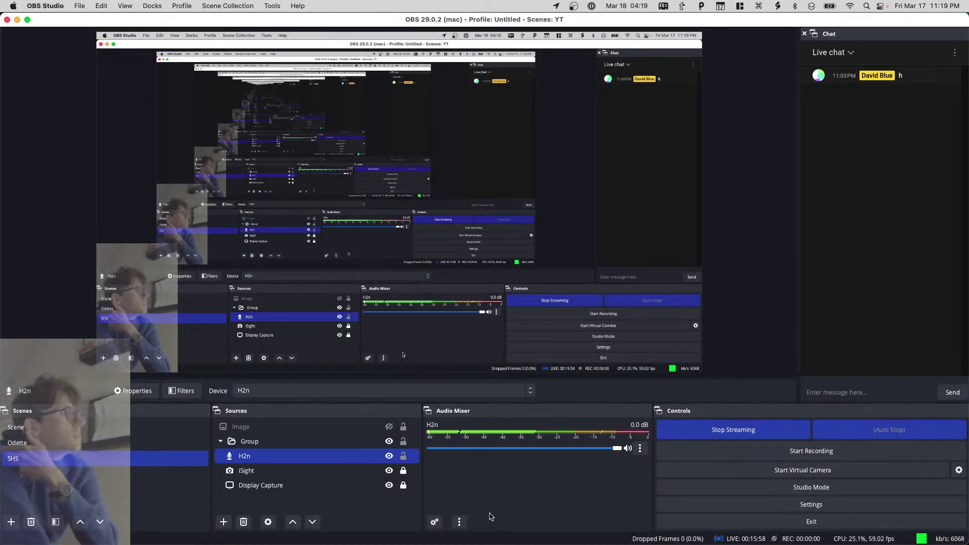
{"action": "left_click", "coordinate": [629, 449]}
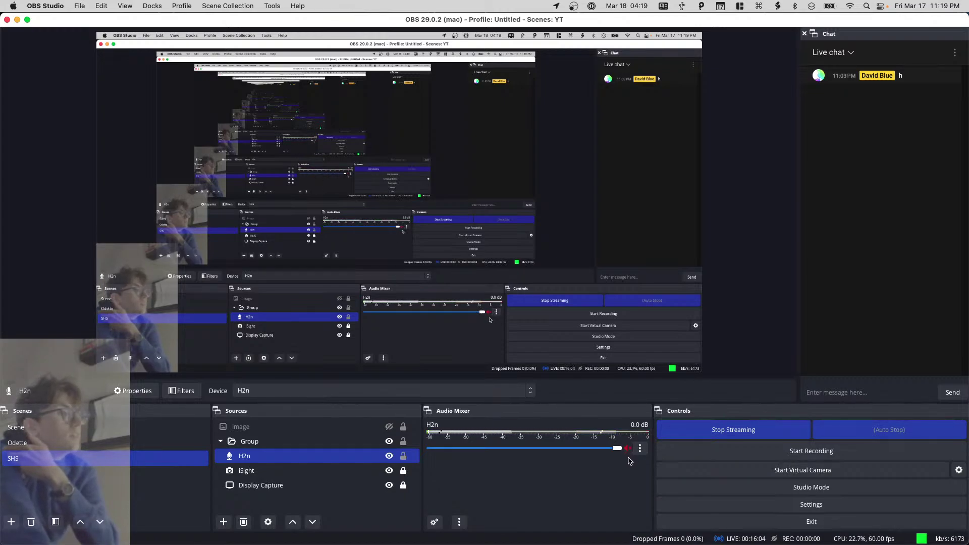
- Open the hotkey settings and look through the assignments for streaming, recording, scenes and audio sources
{"action": "left_click", "coordinate": [762, 509]}
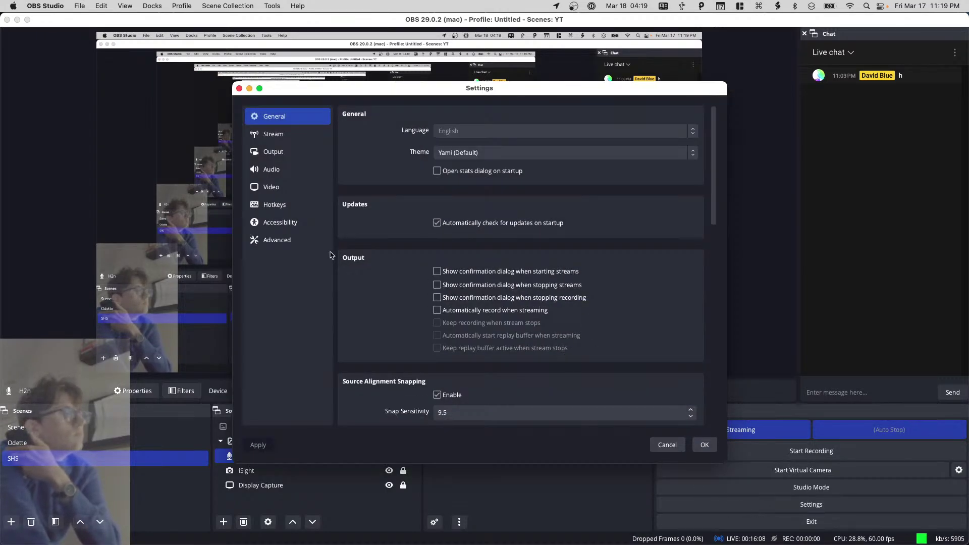
{"action": "left_click", "coordinate": [305, 203]}
{"action": "scroll", "coordinate": [369, 211], "scroll_direction": "down", "scroll_amount": 5}
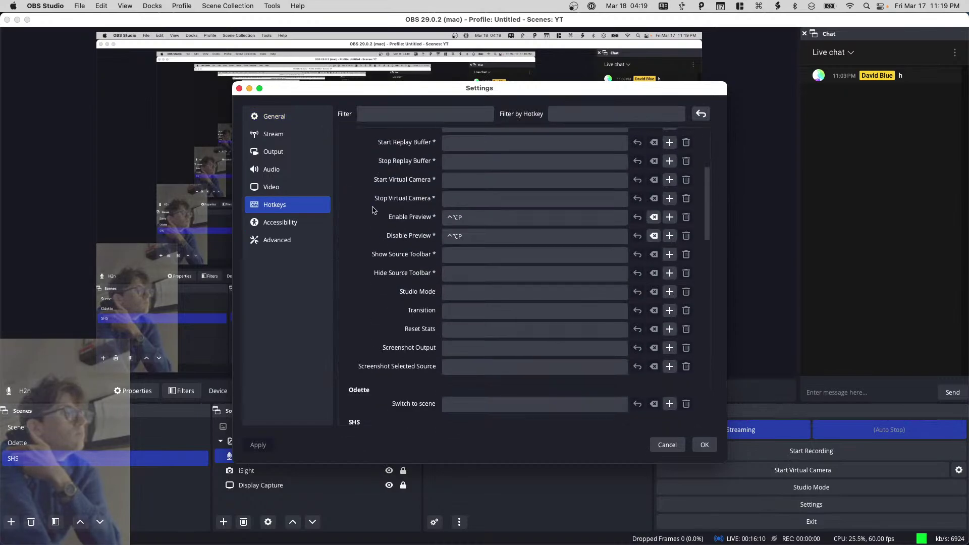
{"action": "scroll", "coordinate": [369, 209], "scroll_direction": "down", "scroll_amount": 8}
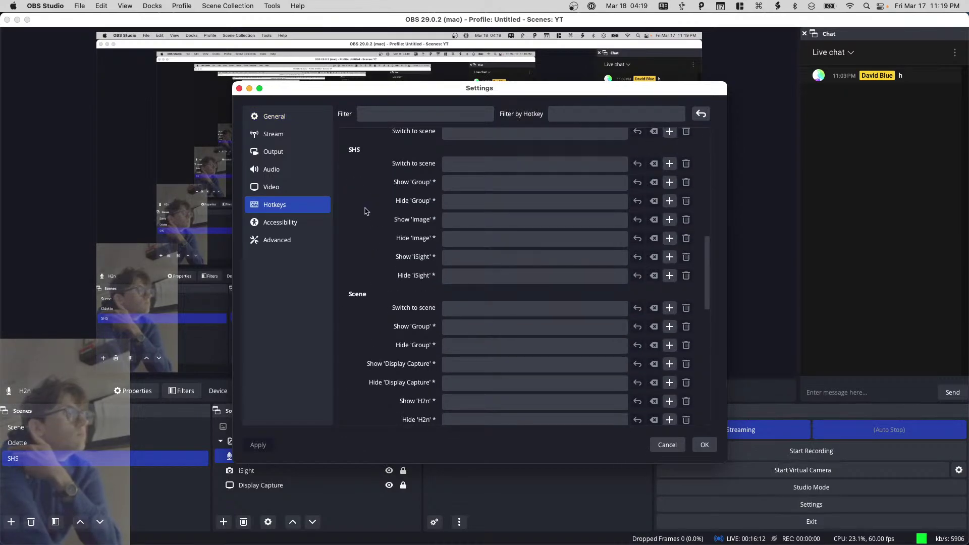
{"action": "scroll", "coordinate": [360, 209], "scroll_direction": "down", "scroll_amount": 10}
{"action": "scroll", "coordinate": [353, 211], "scroll_direction": "up", "scroll_amount": 15}
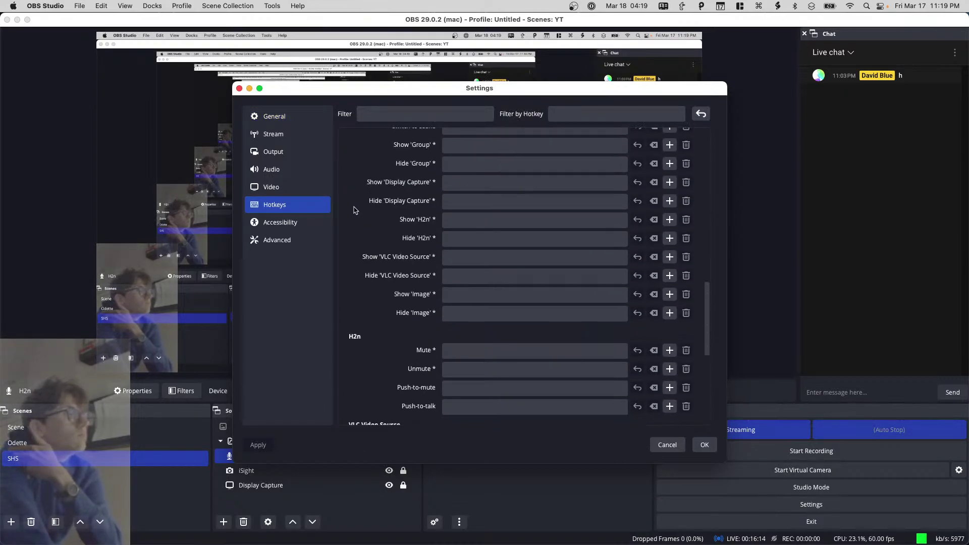
{"action": "scroll", "coordinate": [352, 209], "scroll_direction": "up", "scroll_amount": 10}
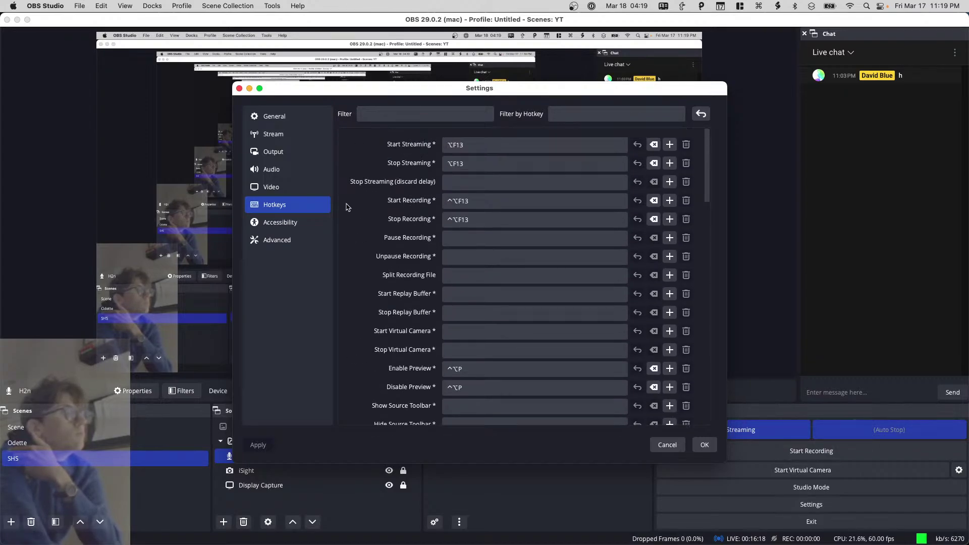
- Assign keypad minus as the Push-to-mute hotkey of the H2n source and save the settings
{"action": "scroll", "coordinate": [346, 207], "scroll_direction": "down", "scroll_amount": 3}
{"action": "scroll", "coordinate": [346, 207], "scroll_direction": "down", "scroll_amount": 3}
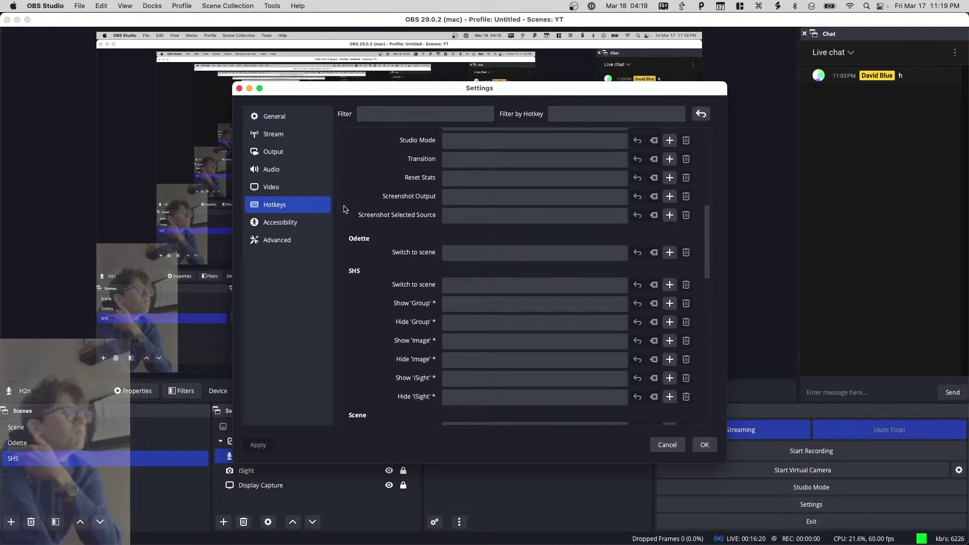
{"action": "scroll", "coordinate": [346, 209], "scroll_direction": "down", "scroll_amount": 5}
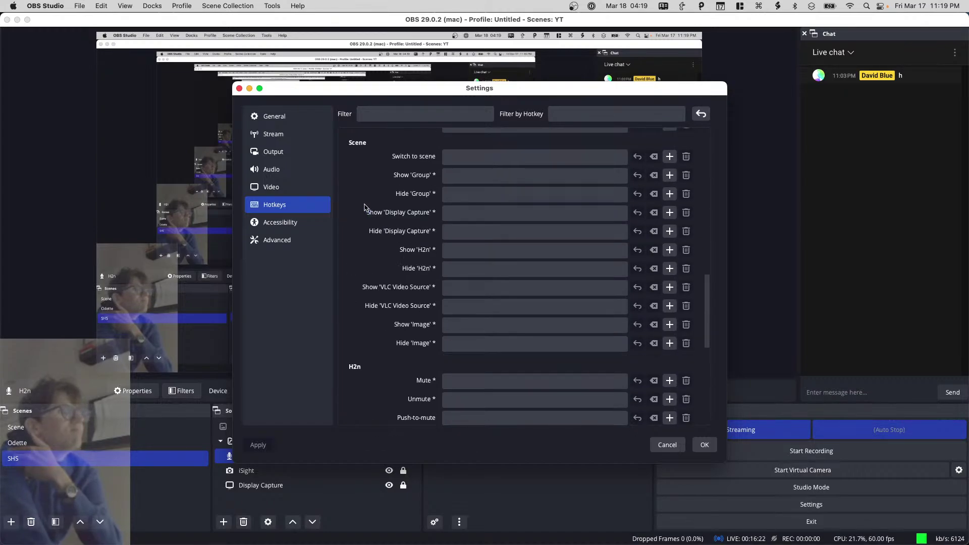
{"action": "scroll", "coordinate": [362, 207], "scroll_direction": "down", "scroll_amount": 1}
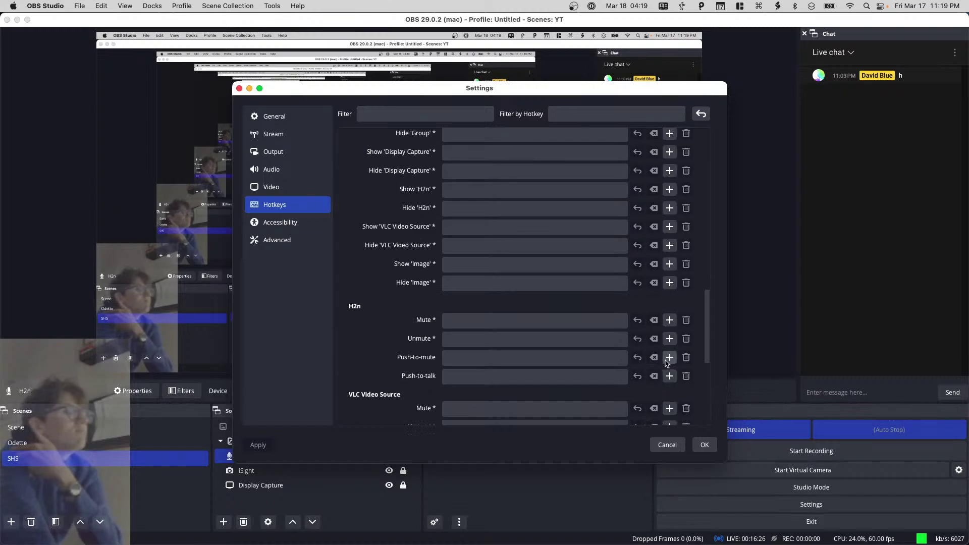
{"action": "left_click", "coordinate": [625, 362]}
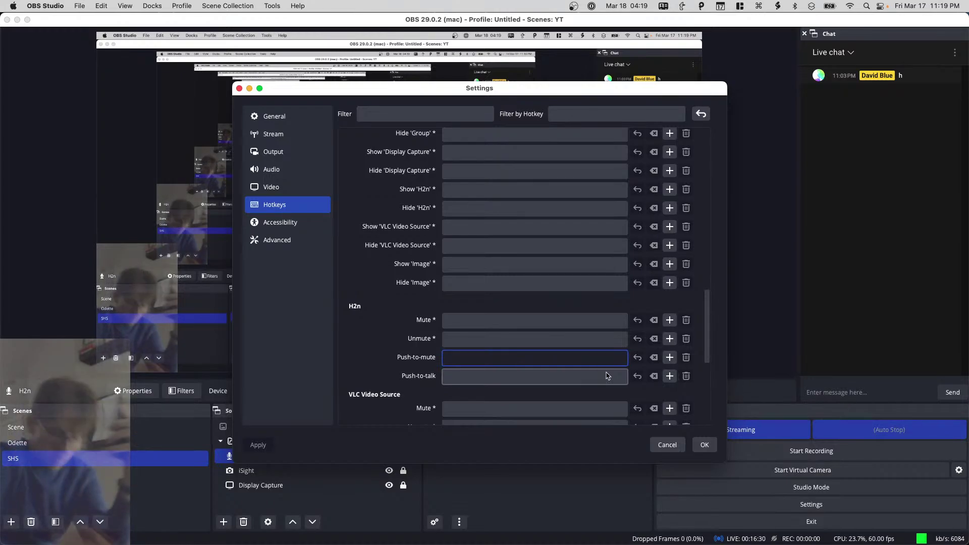
{"action": "key", "text": "super+Tab"}
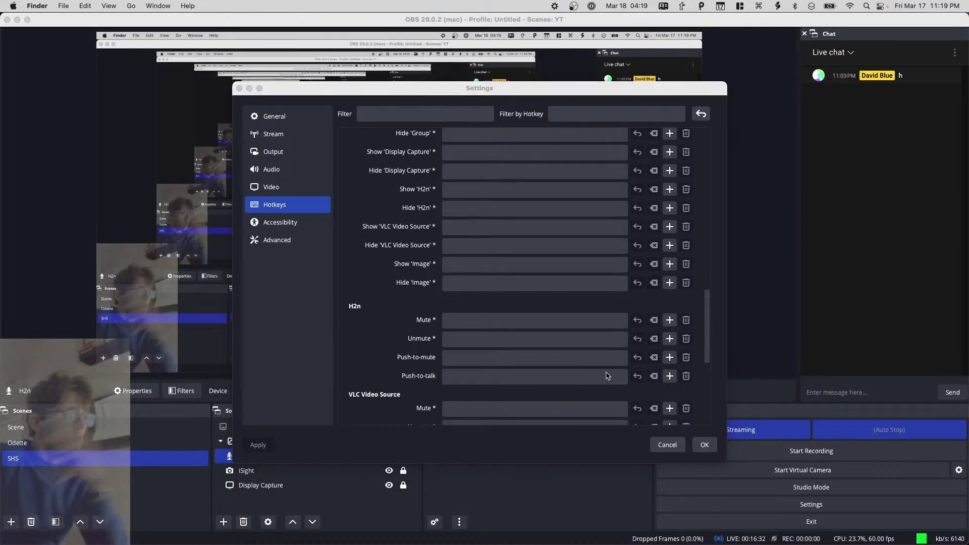
{"action": "left_click", "coordinate": [599, 368]}
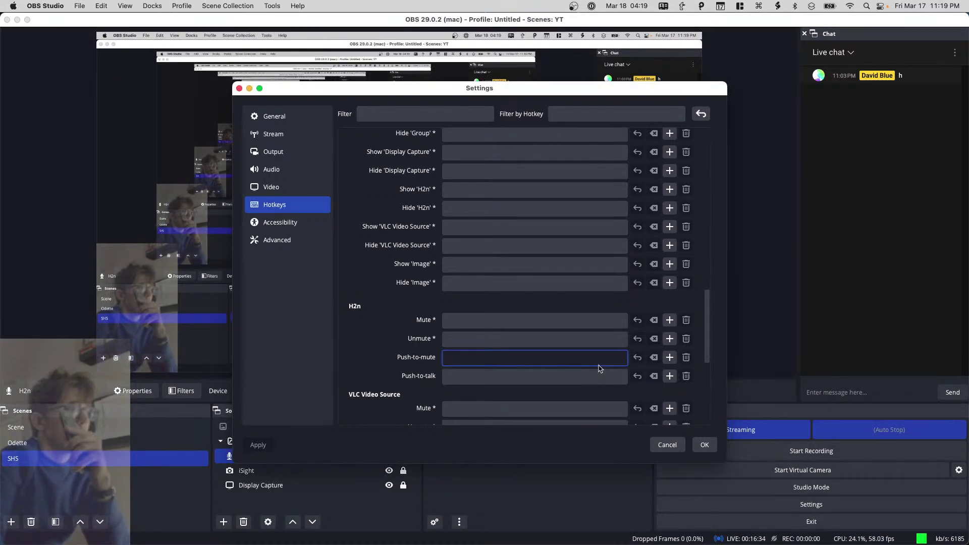
{"action": "key", "text": "KP_Subtract"}
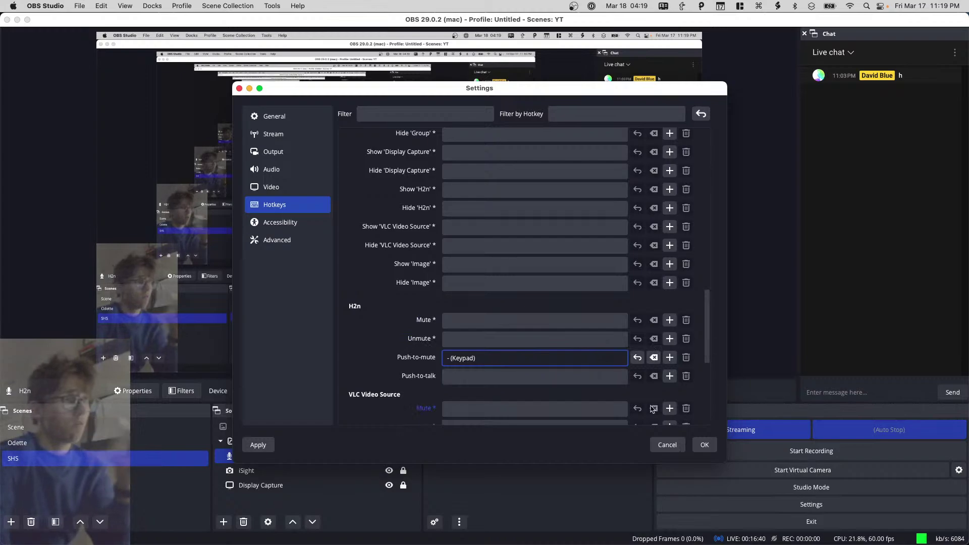
{"action": "left_click", "coordinate": [710, 449]}
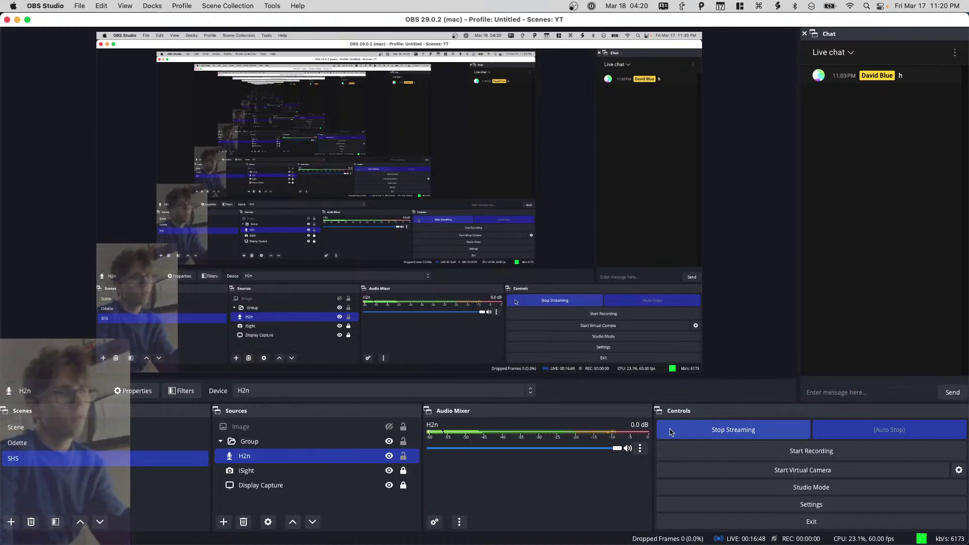
{"action": "left_click", "coordinate": [732, 429]}
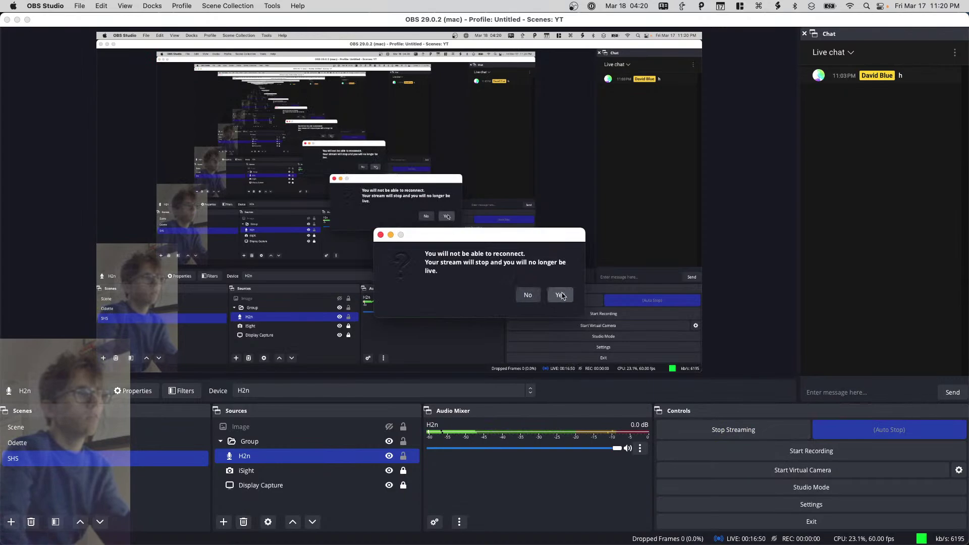
{"action": "left_click", "coordinate": [525, 296]}
{"action": "left_click", "coordinate": [667, 488]}
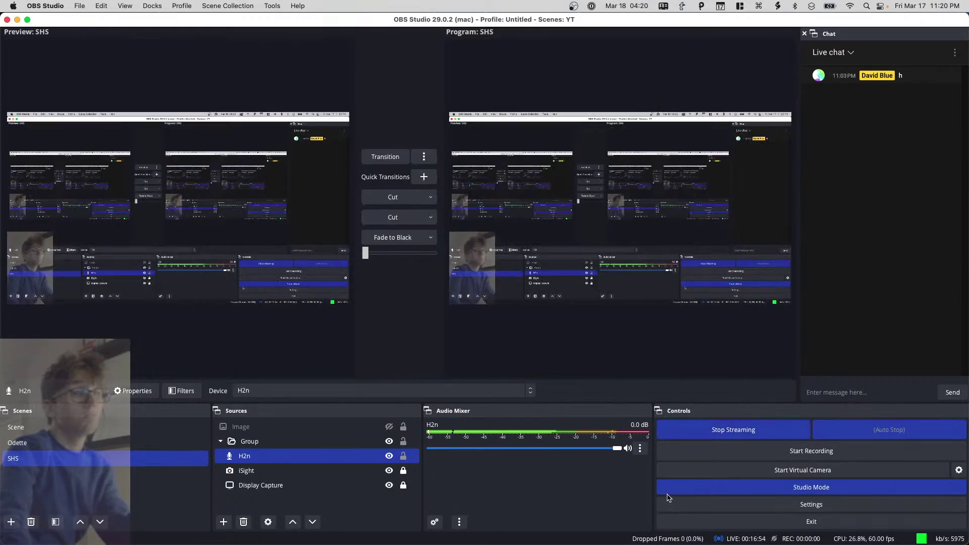
{"action": "left_click", "coordinate": [667, 488]}
- Reopen the hotkey settings and clear the Push-to-mute hotkey of the H2n source
{"action": "left_click", "coordinate": [672, 504]}
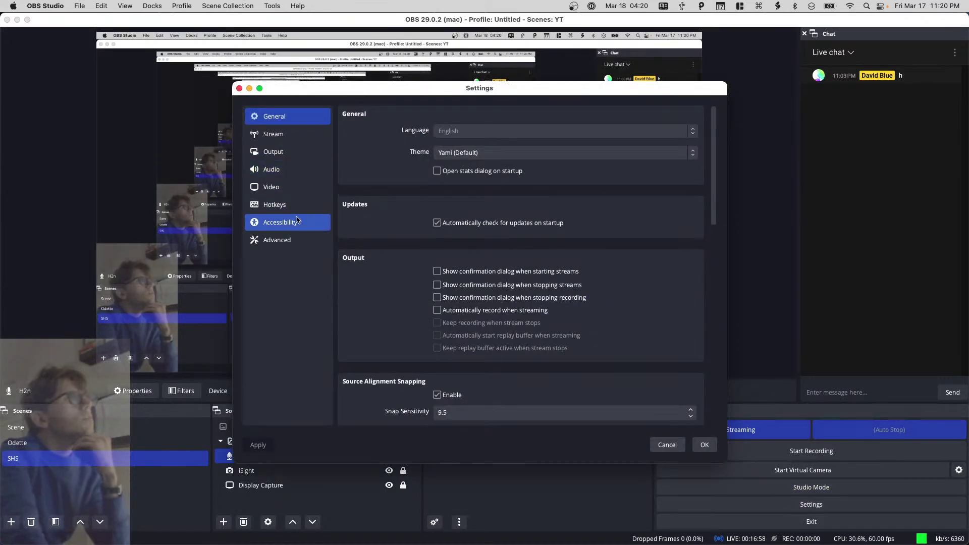
{"action": "left_click", "coordinate": [301, 209]}
{"action": "scroll", "coordinate": [424, 244], "scroll_direction": "down", "scroll_amount": 10}
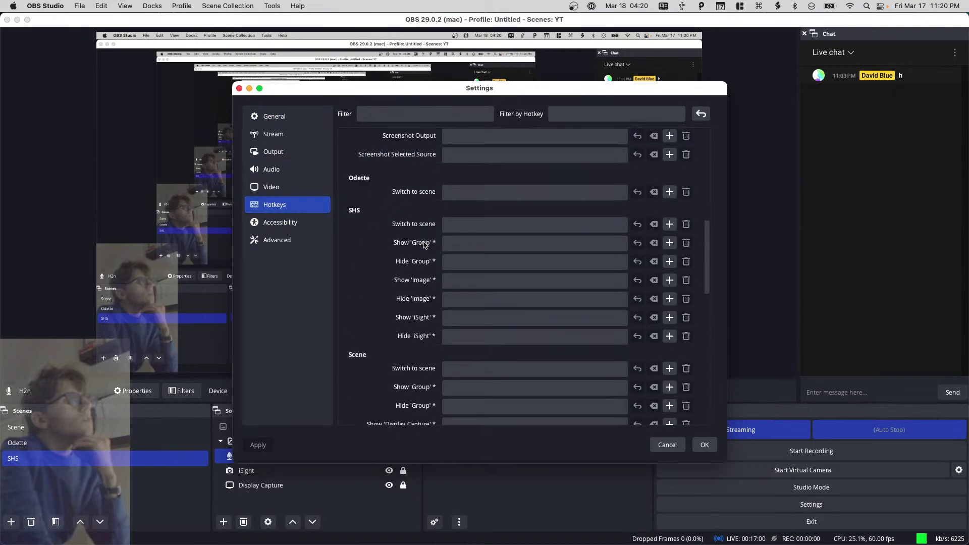
{"action": "scroll", "coordinate": [424, 245], "scroll_direction": "down", "scroll_amount": 4}
{"action": "scroll", "coordinate": [422, 242], "scroll_direction": "up", "scroll_amount": 8}
{"action": "scroll", "coordinate": [422, 242], "scroll_direction": "down", "scroll_amount": 10}
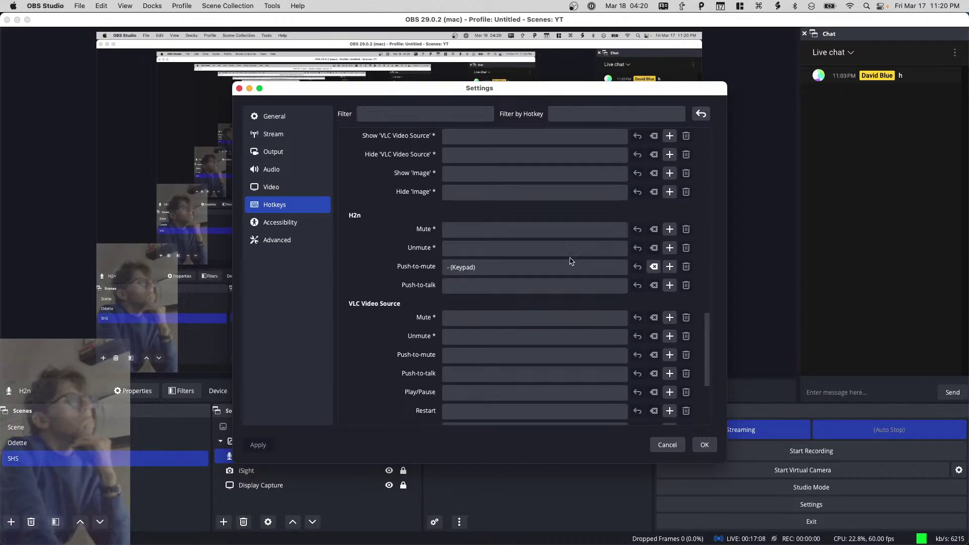
{"action": "left_click", "coordinate": [652, 268]}
- Assign Control + keypad minus to both Mute and Unmute of H2n, save the settings, and test the hotkey by toggling the mute twice
{"action": "left_click", "coordinate": [610, 232]}
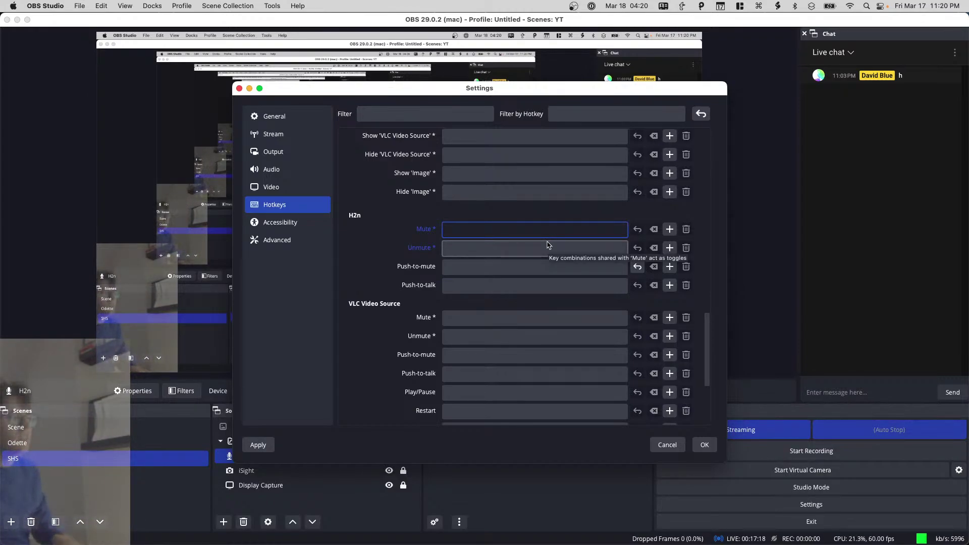
{"action": "key", "text": "ctrl+KP_Subtract"}
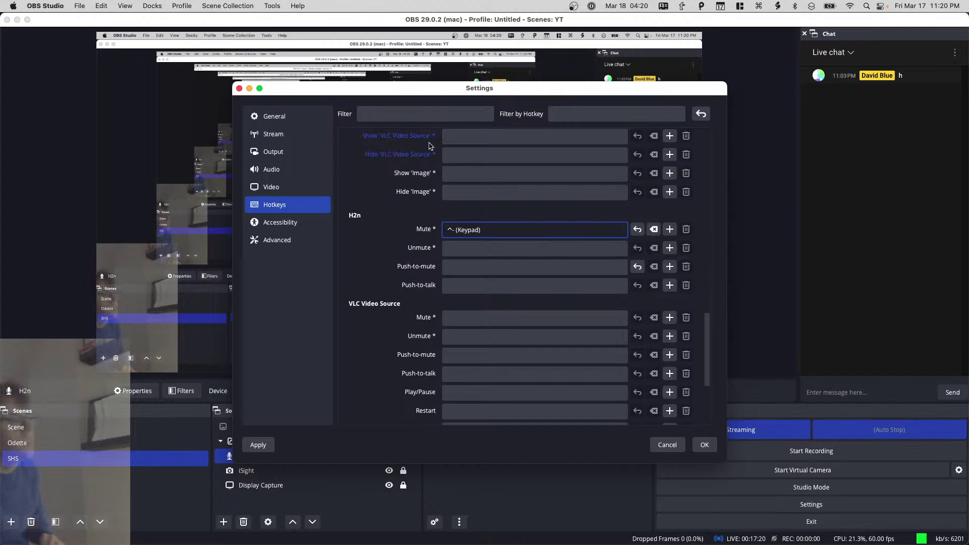
{"action": "left_click", "coordinate": [476, 249]}
{"action": "key", "text": "ctrl+KP_Subtract"}
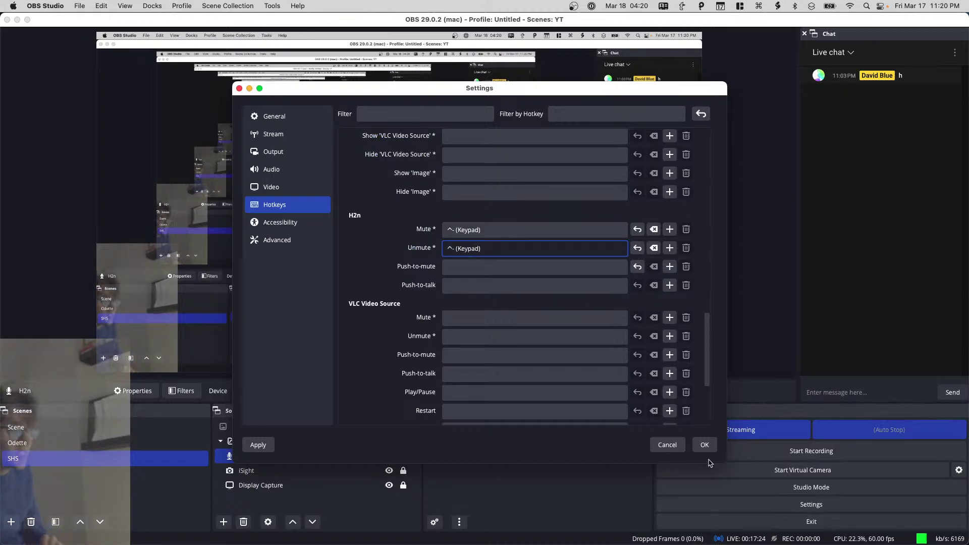
{"action": "left_click", "coordinate": [704, 445]}
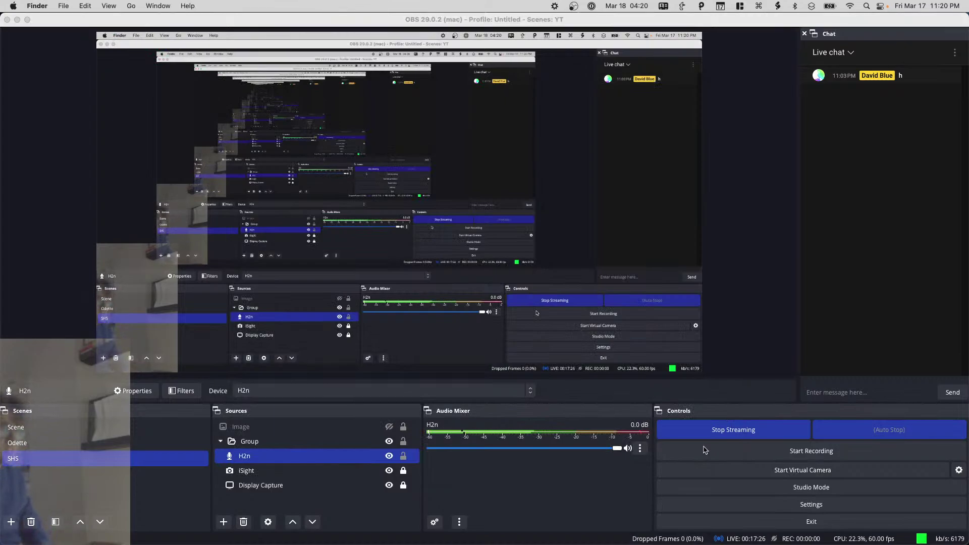
{"action": "key", "text": "ctrl+KP_Subtract"}
{"action": "key", "text": "ctrl+KP_Subtract"}
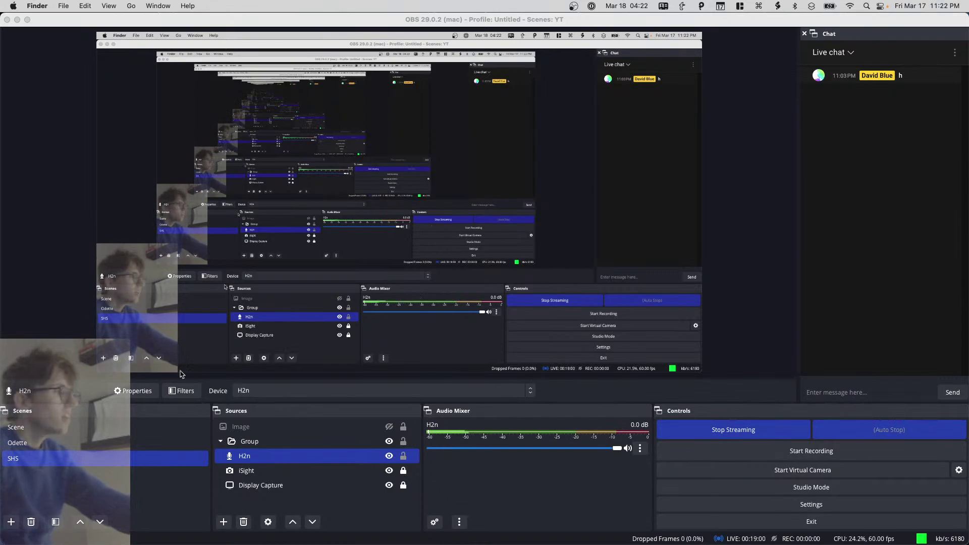
- Remove the Upward Compressor filter from the H2n audio source and close its filters
{"action": "left_click", "coordinate": [181, 391]}
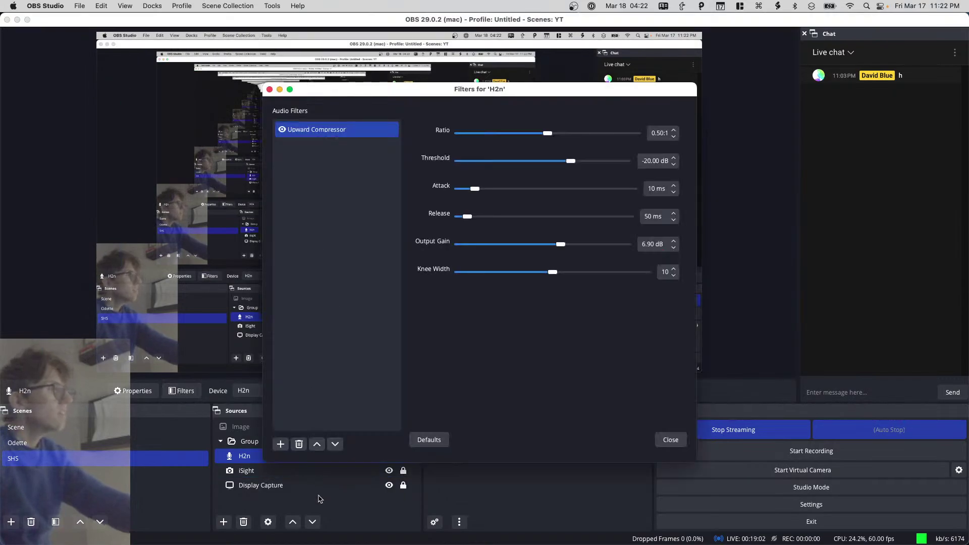
{"action": "left_click", "coordinate": [299, 444]}
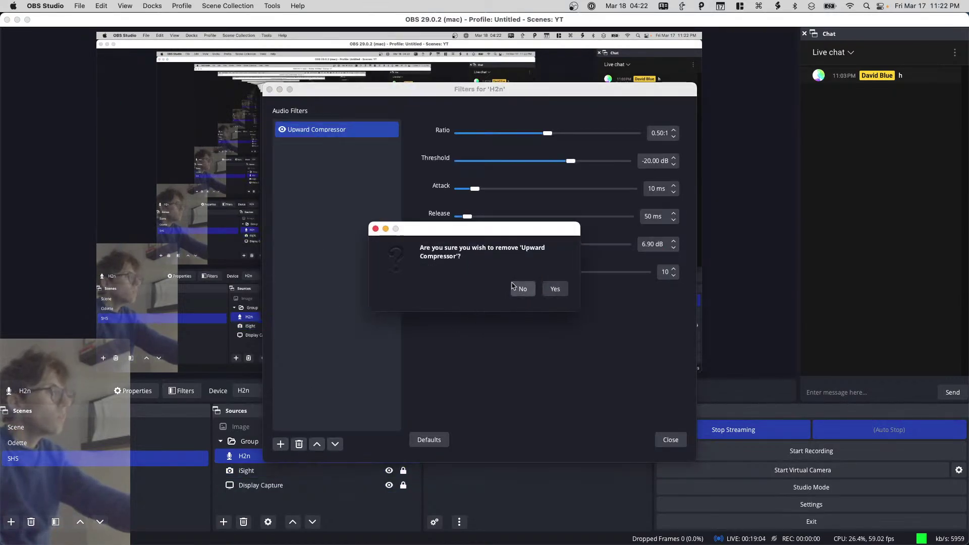
{"action": "left_click", "coordinate": [556, 289]}
{"action": "left_click", "coordinate": [661, 440]}
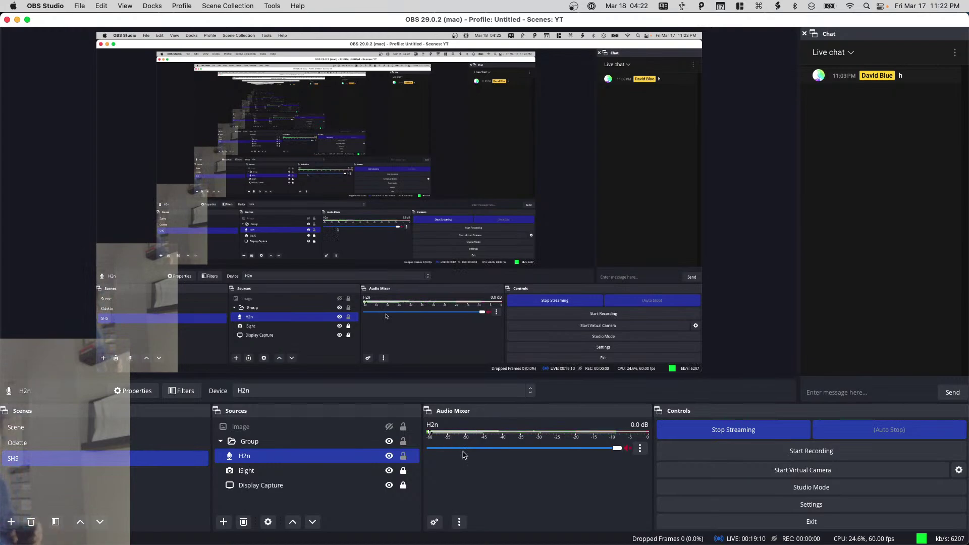
- Clear the desktop by closing the Finder window and quitting the TAR compression app and BBEdit
{"action": "key", "text": "m"}
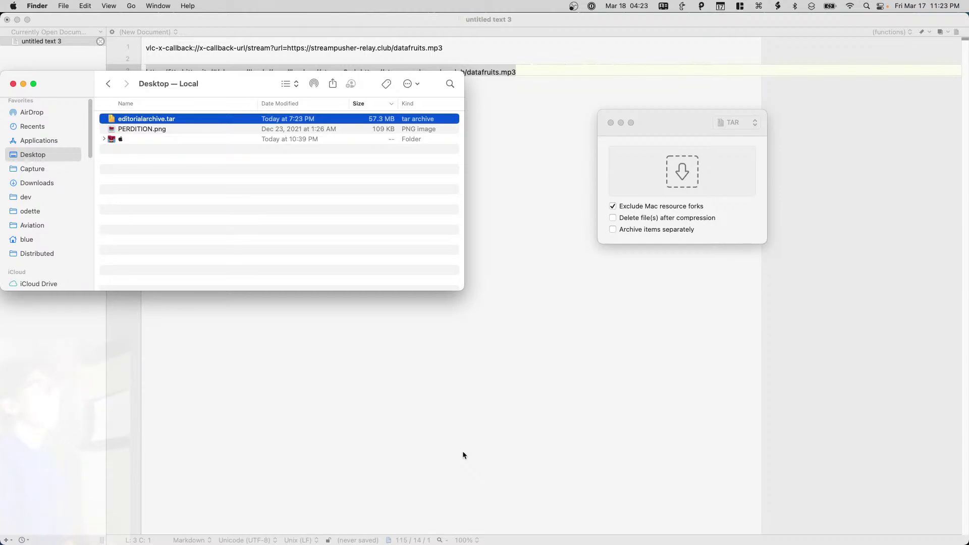
{"action": "key", "text": "super+w"}
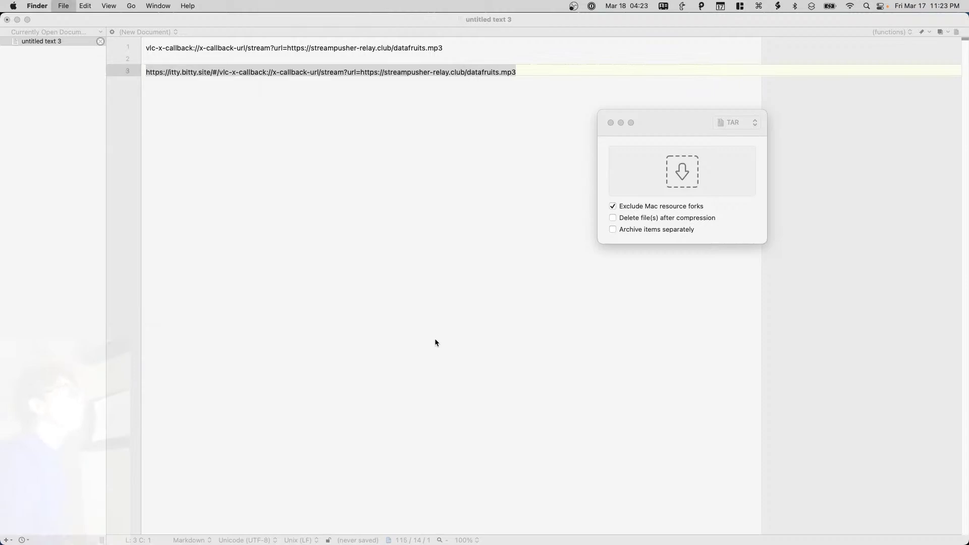
{"action": "left_click", "coordinate": [666, 158]}
{"action": "key", "text": "super+q"}
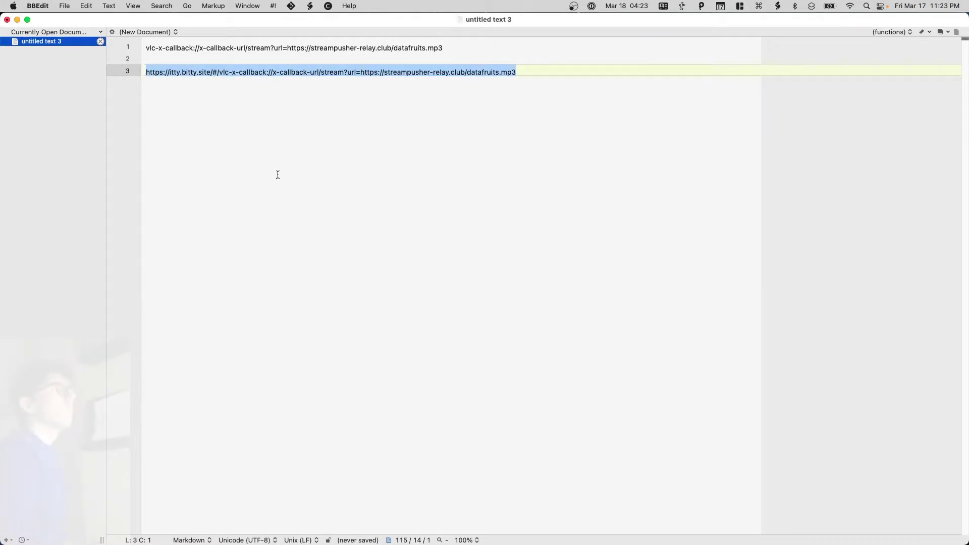
{"action": "key", "text": "super+q"}
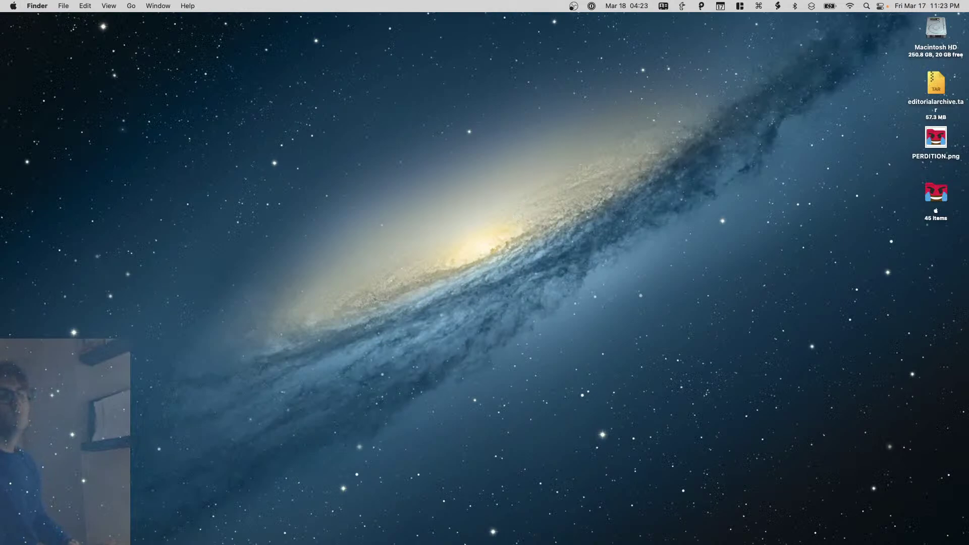
- Switch to Mona Beta, check the notifications, and favorite the wayback_exe "Information links" post near the top of the home timeline
{"action": "mouse_move", "coordinate": [462, 542]}
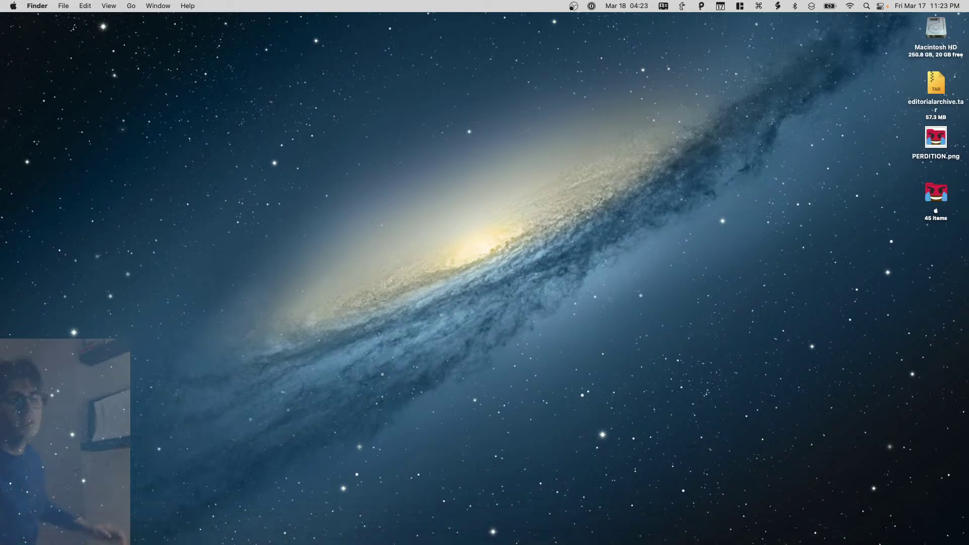
{"action": "mouse_move", "coordinate": [863, 544]}
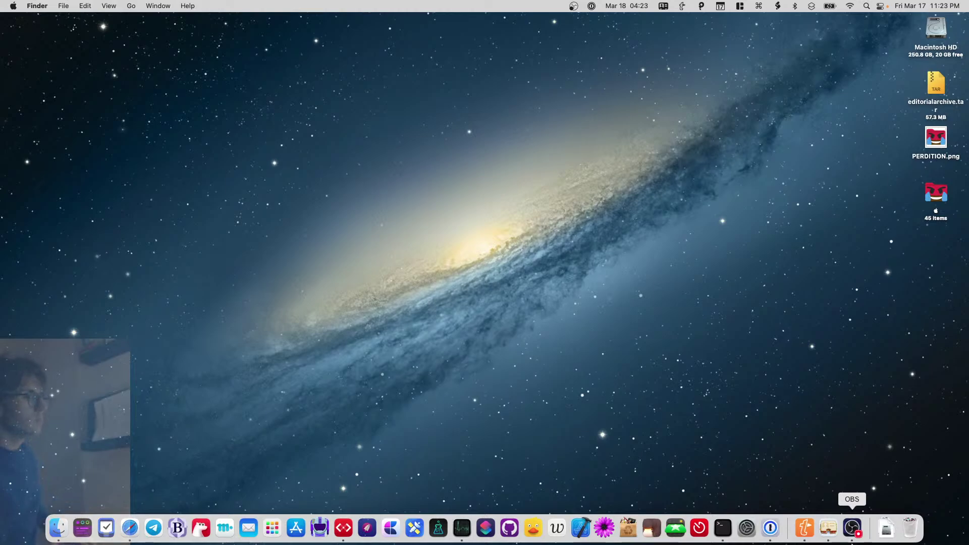
{"action": "left_click", "coordinate": [343, 527]}
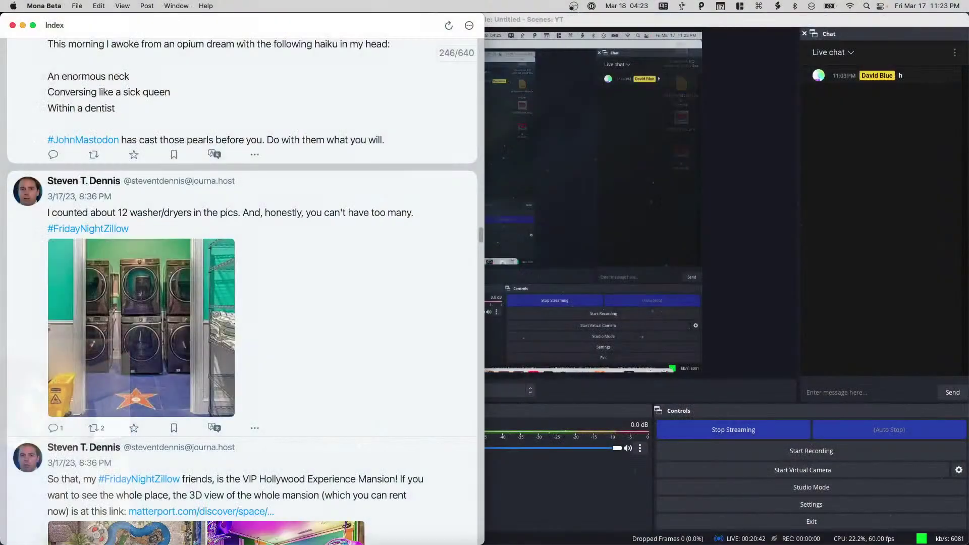
{"action": "key", "text": "super+2"}
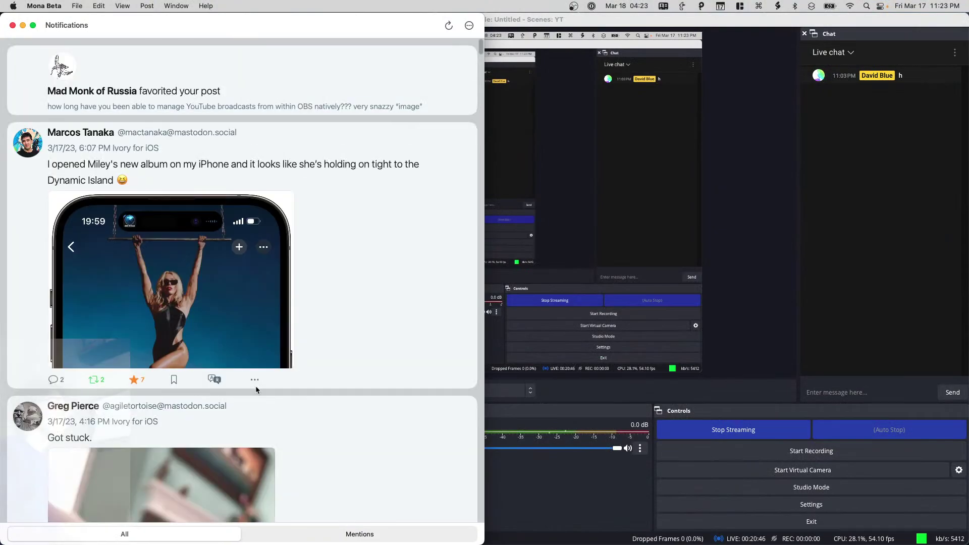
{"action": "key", "text": "super+1"}
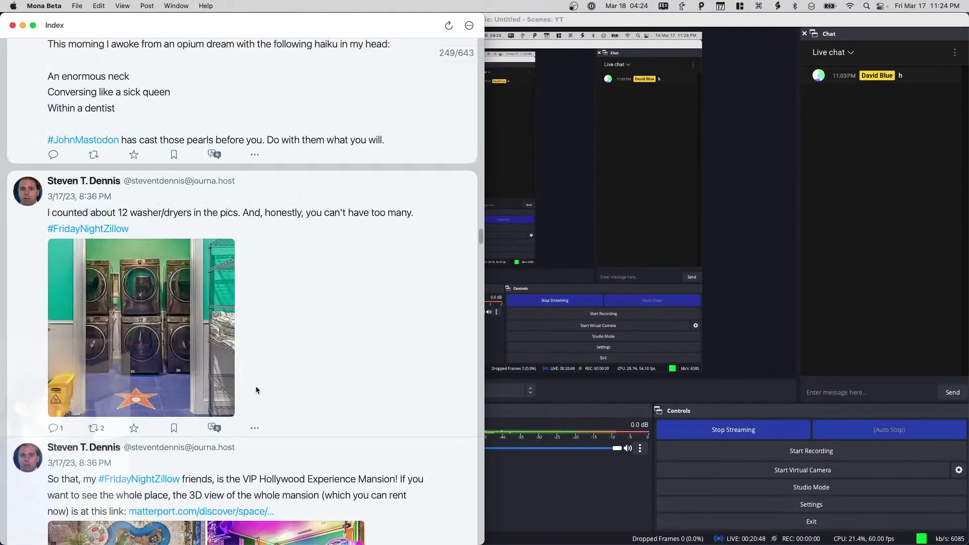
{"action": "key", "text": "super+1"}
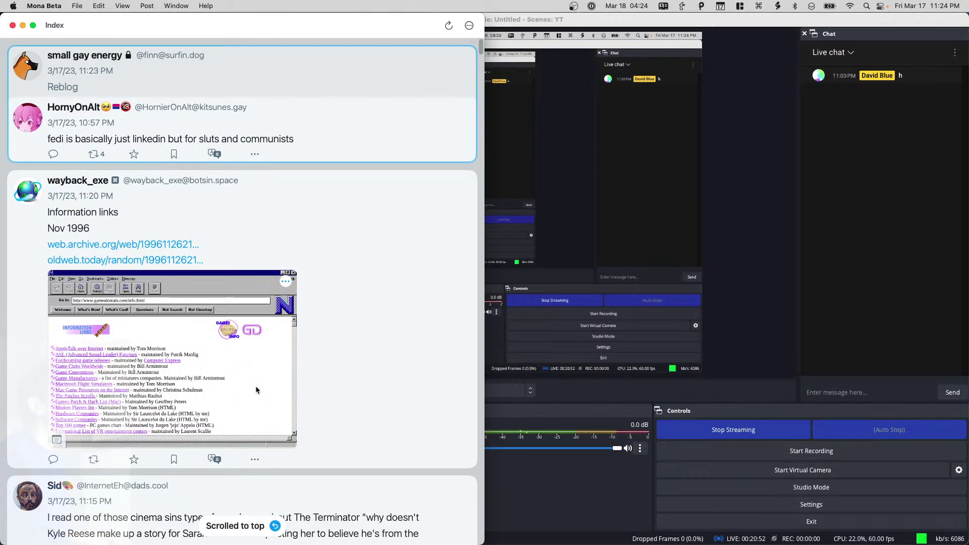
{"action": "key", "text": "Down"}
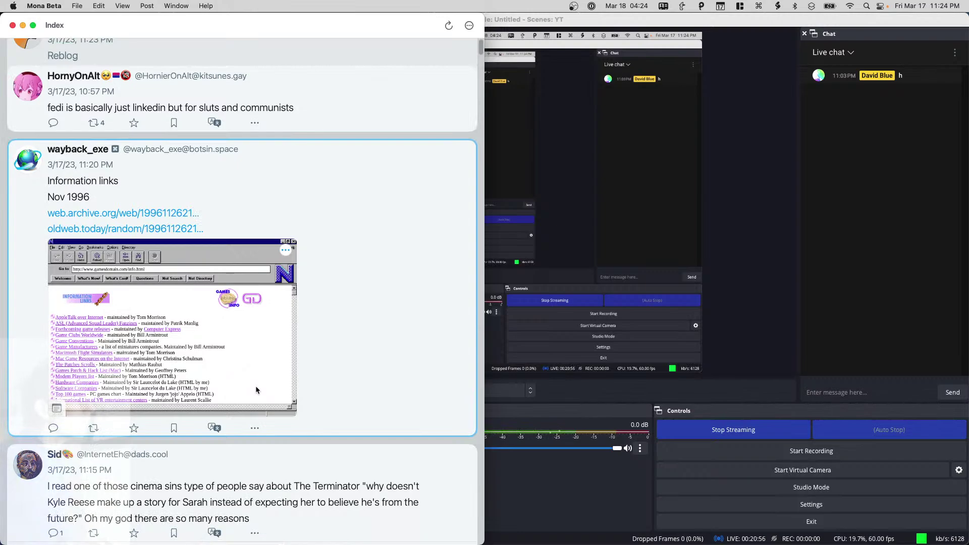
{"action": "key", "text": "f"}
- Switch to Safari, locate the YouTube live link in the clipboard history, and return to Mona Beta
{"action": "key", "text": "super+Tab"}
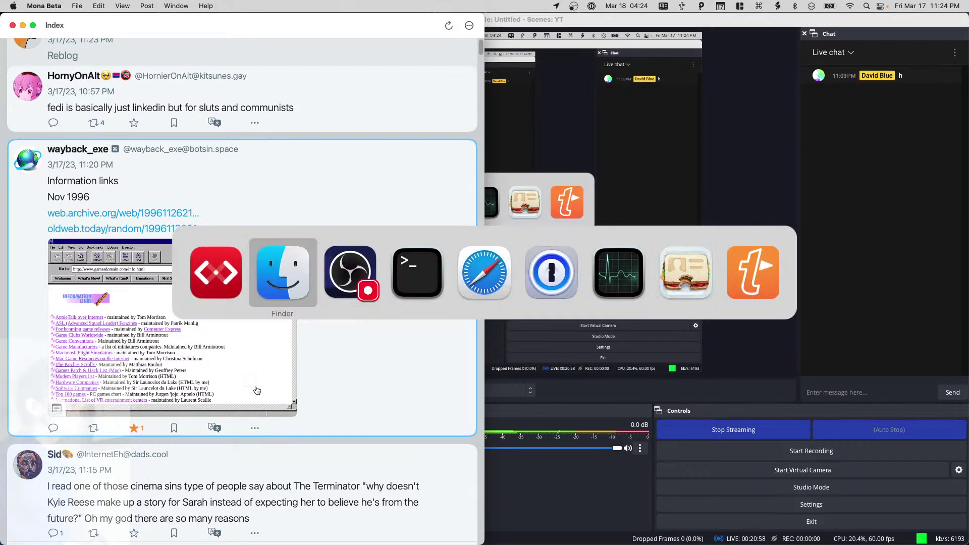
{"action": "key", "text": "super+Tab"}
{"action": "key", "text": "super+Tab"}
{"action": "key", "text": "super+Tab"}
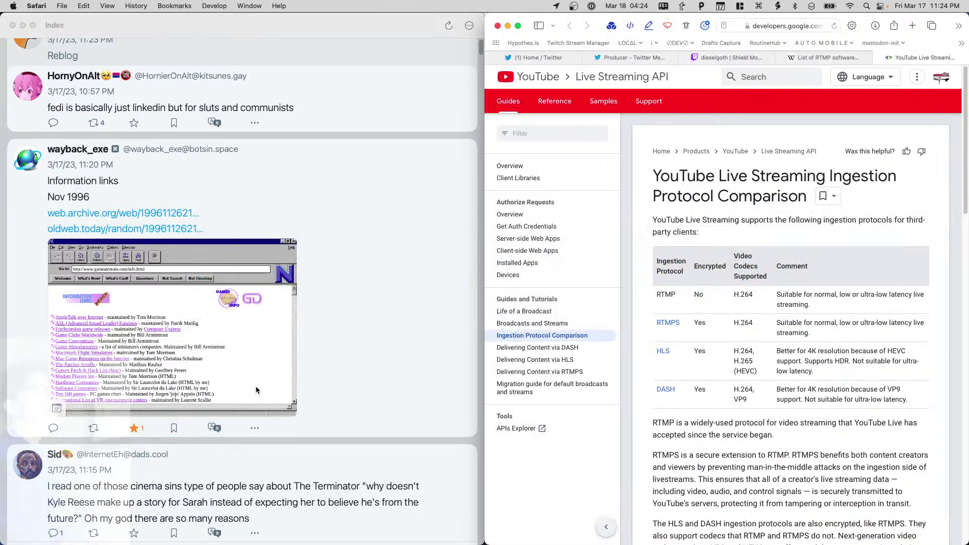
{"action": "key", "text": "shift+super+v"}
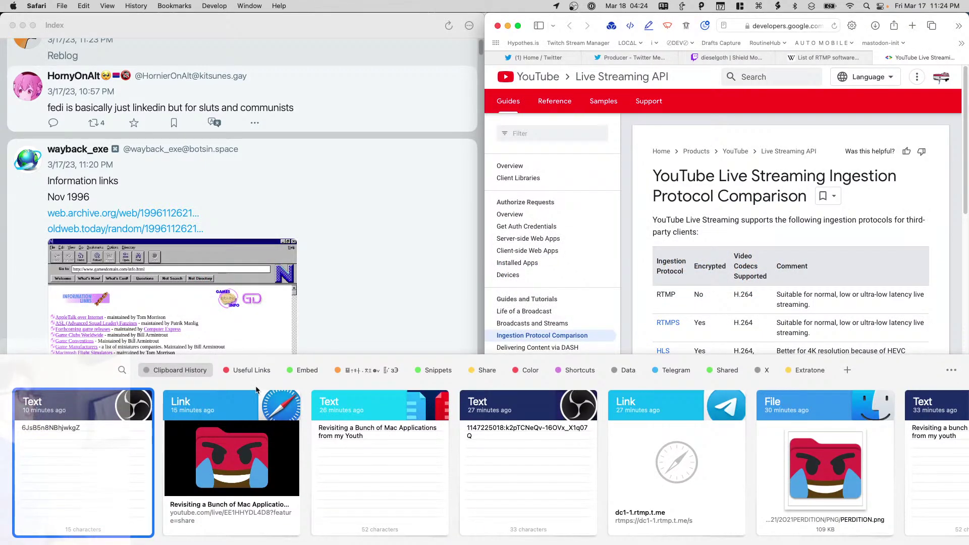
{"action": "left_click", "coordinate": [266, 424]}
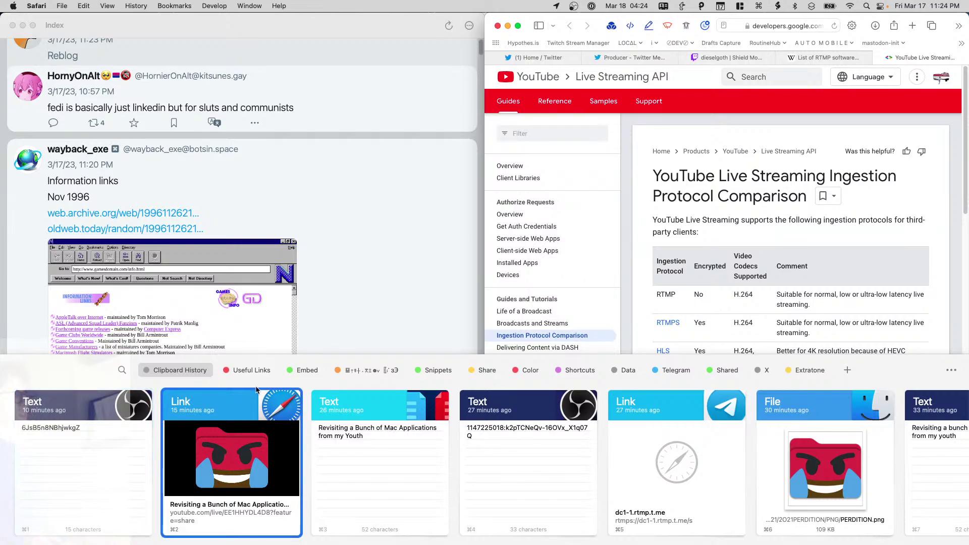
{"action": "right_click", "coordinate": [246, 419]}
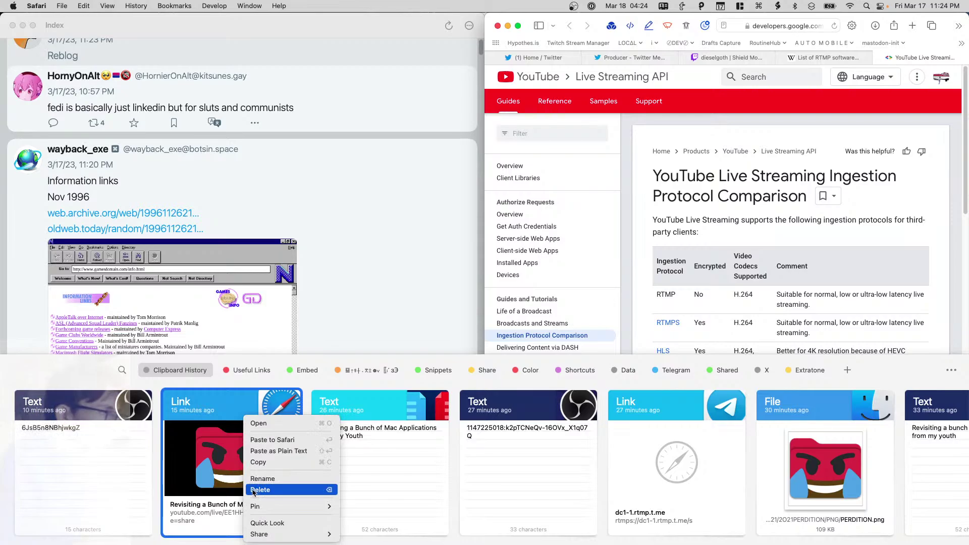
{"action": "left_click", "coordinate": [208, 268]}
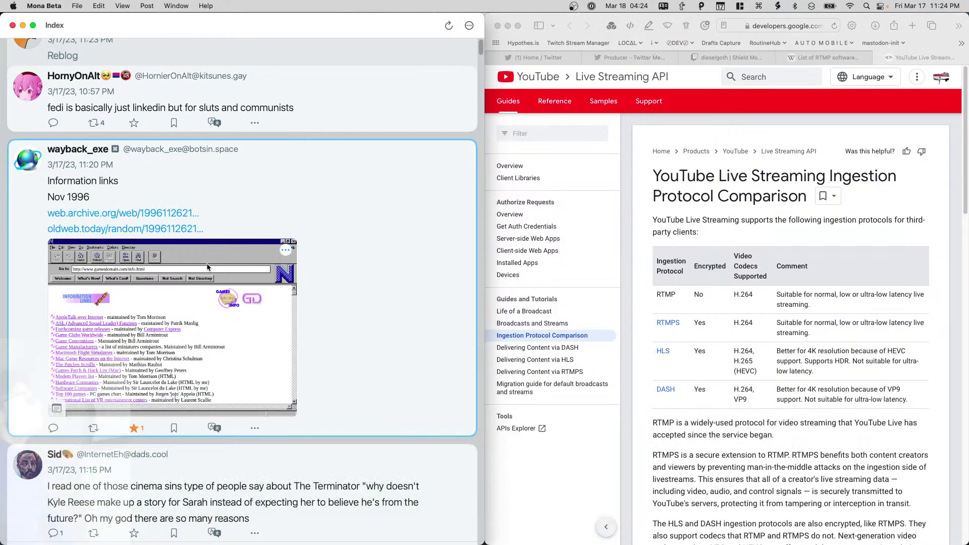
- Open the account's own profile and look through its pinned and recent posts about livestreaming
{"action": "key", "text": "super+5"}
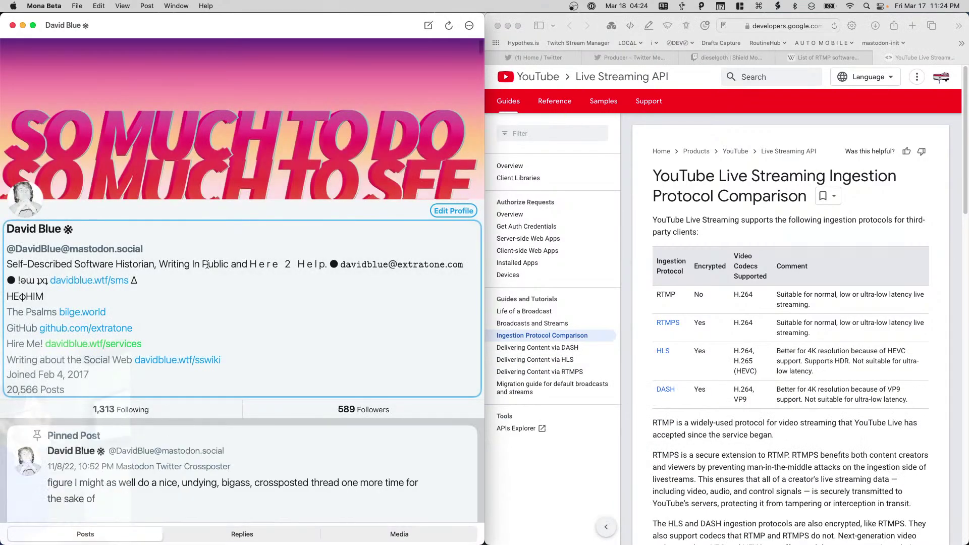
{"action": "right_click", "coordinate": [207, 265]}
{"action": "key", "text": "Down"}
{"action": "key", "text": "Down"}
{"action": "key", "text": "Down"}
{"action": "key", "text": "Down"}
{"action": "key", "text": "Down"}
{"action": "key", "text": "Return"}
{"action": "scroll", "coordinate": [207, 268], "scroll_direction": "down", "scroll_amount": 20}
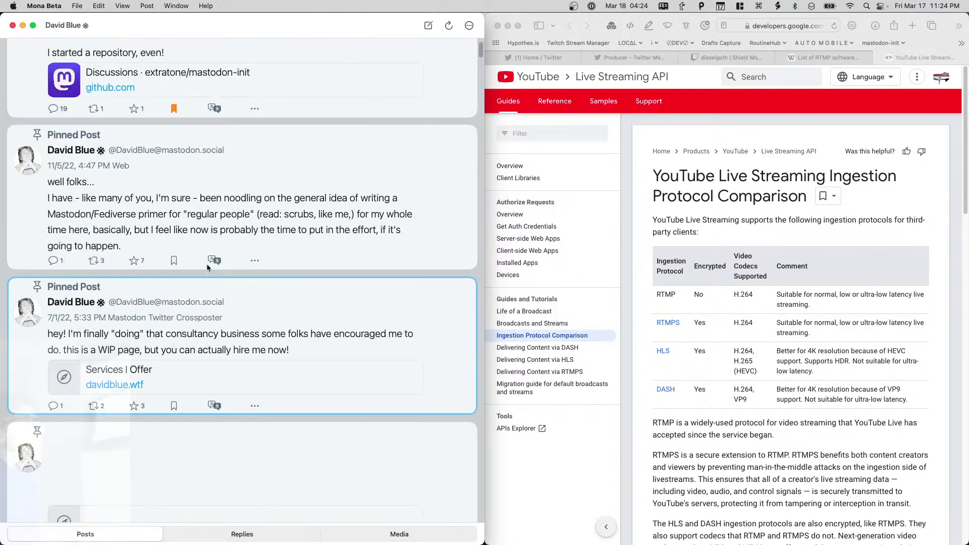
{"action": "left_click", "coordinate": [207, 268]}
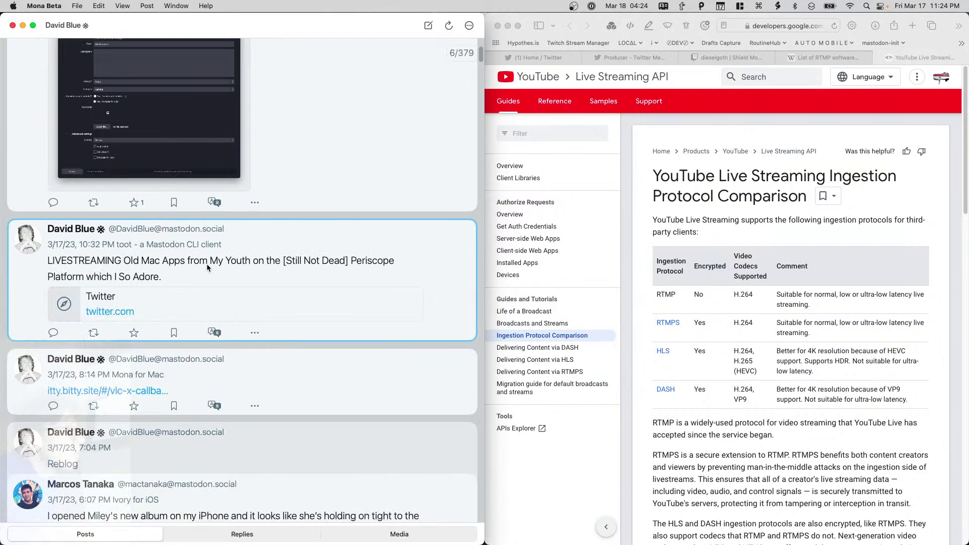
{"action": "key", "text": "Up"}
{"action": "key", "text": "Up"}
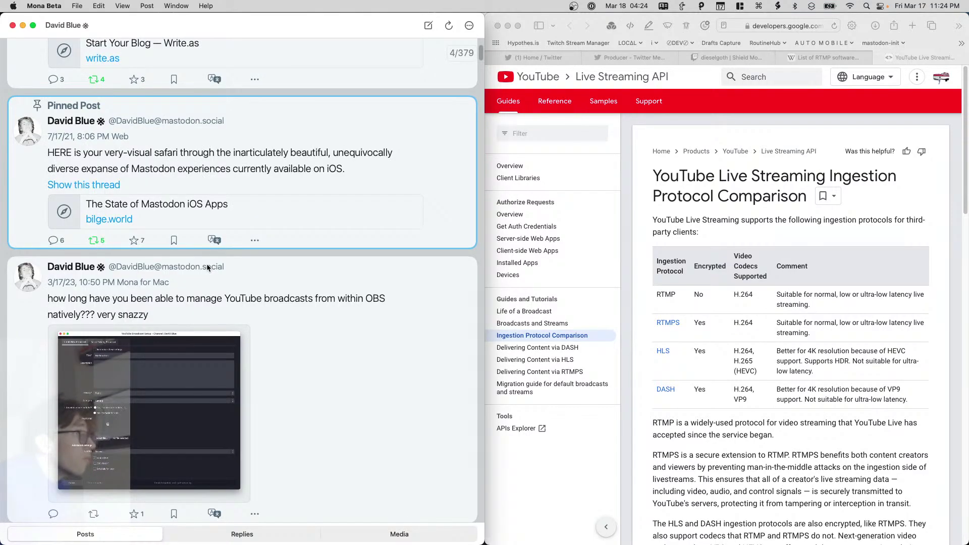
{"action": "key", "text": "Down"}
{"action": "key", "text": "Down"}
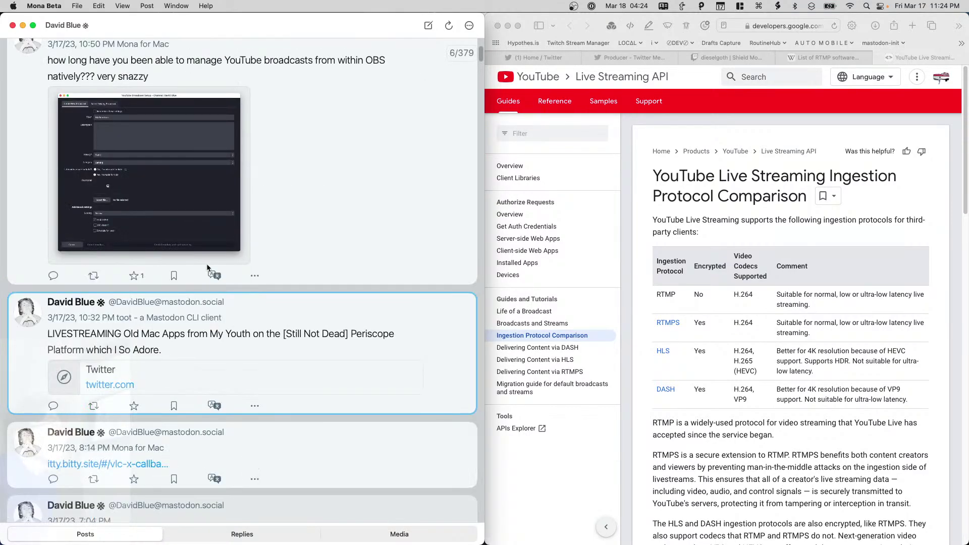
{"action": "key", "text": "super+BackSpace"}
{"action": "key", "text": "Escape"}
- Start a follow-up to the own post about managing YouTube broadcasts in OBS, beginning "okay, now I am *ACTUALLY* #live"
{"action": "key", "text": "Up"}
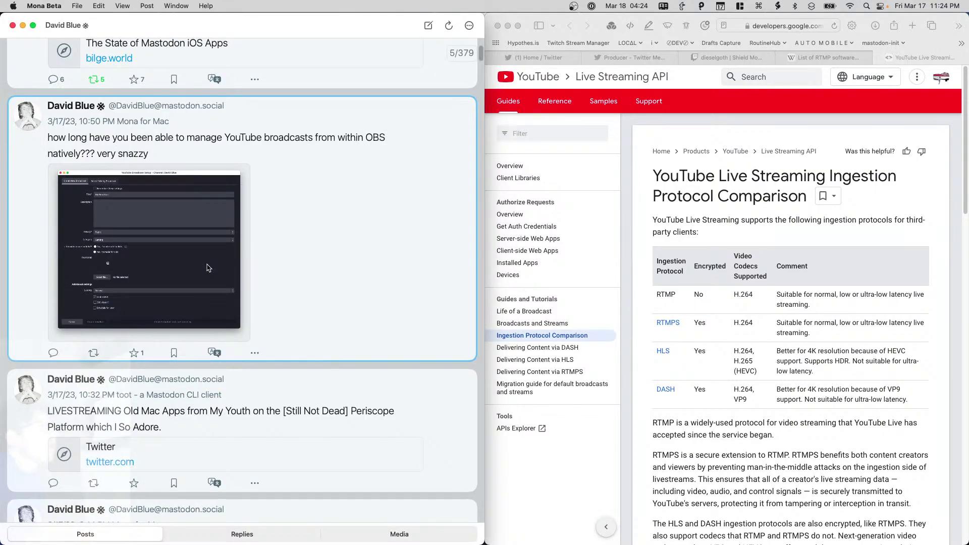
{"action": "key", "text": "super+r"}
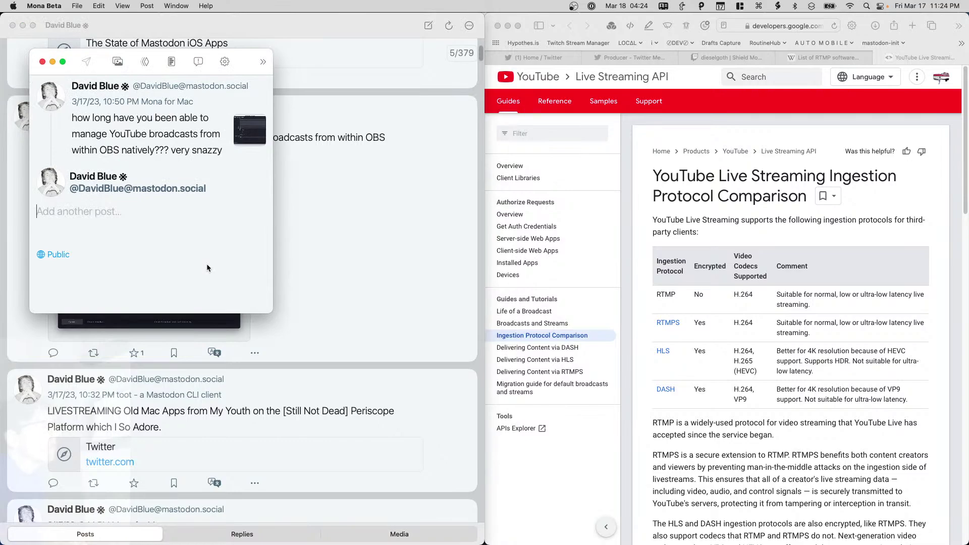
{"action": "type", "text": "okat"}
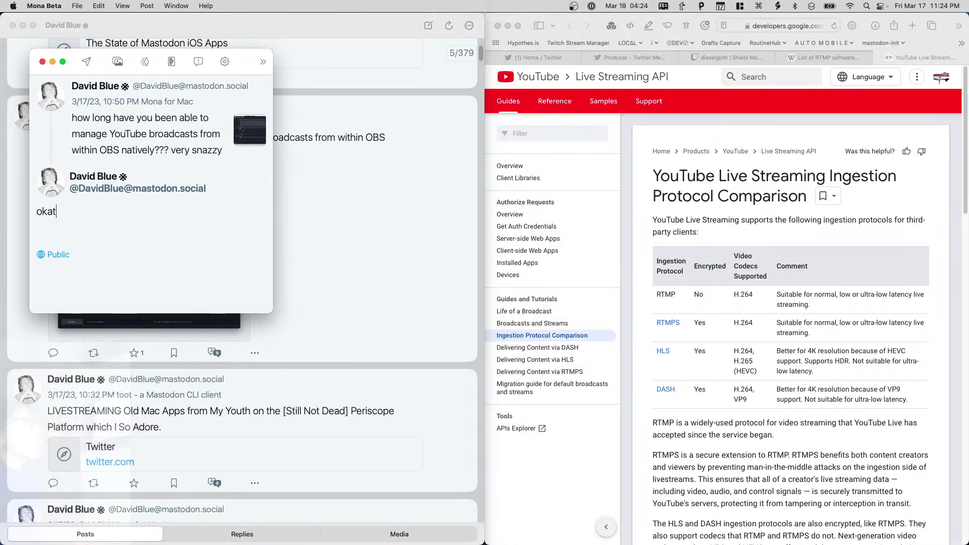
{"action": "type", "text": ", now "}
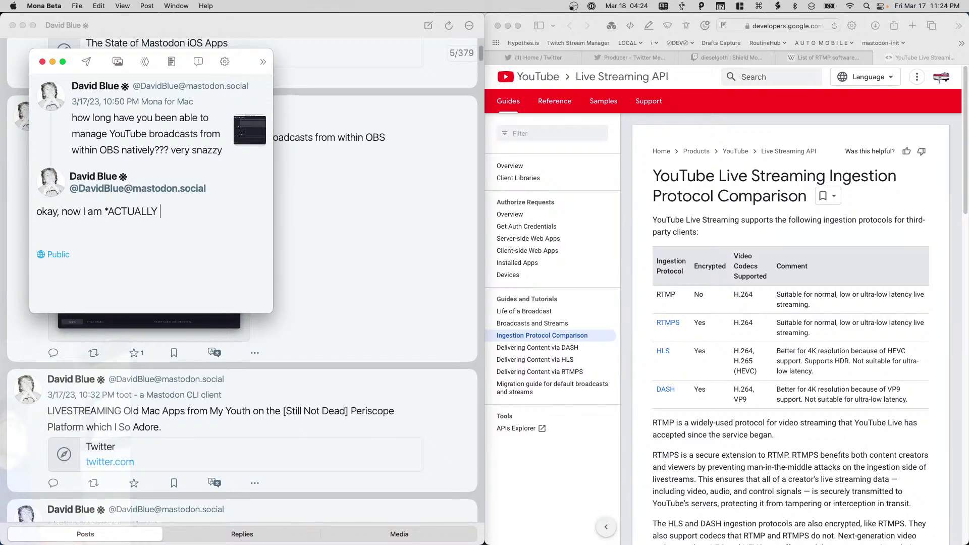
{"action": "type", "text": "I am *ACTUALLY* "}
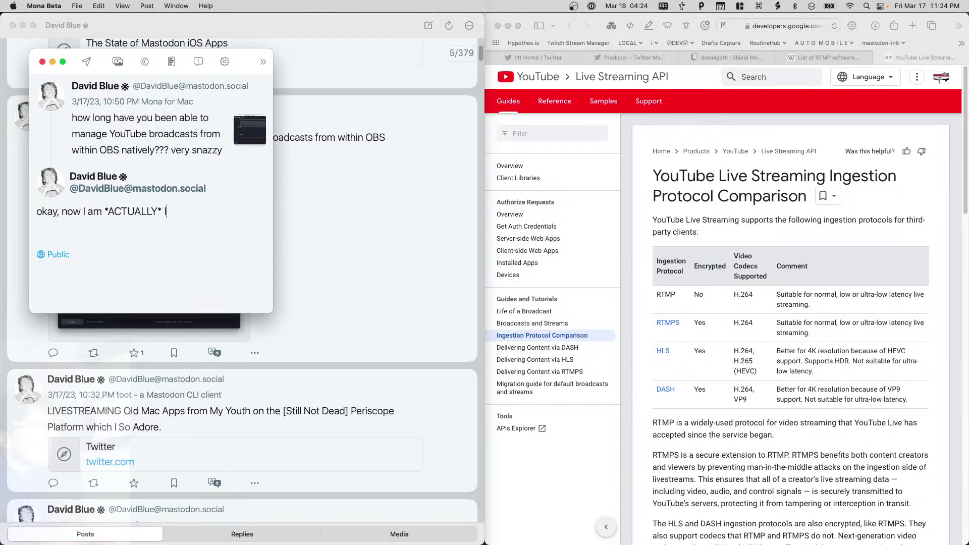
{"action": "type", "text": "#live "}
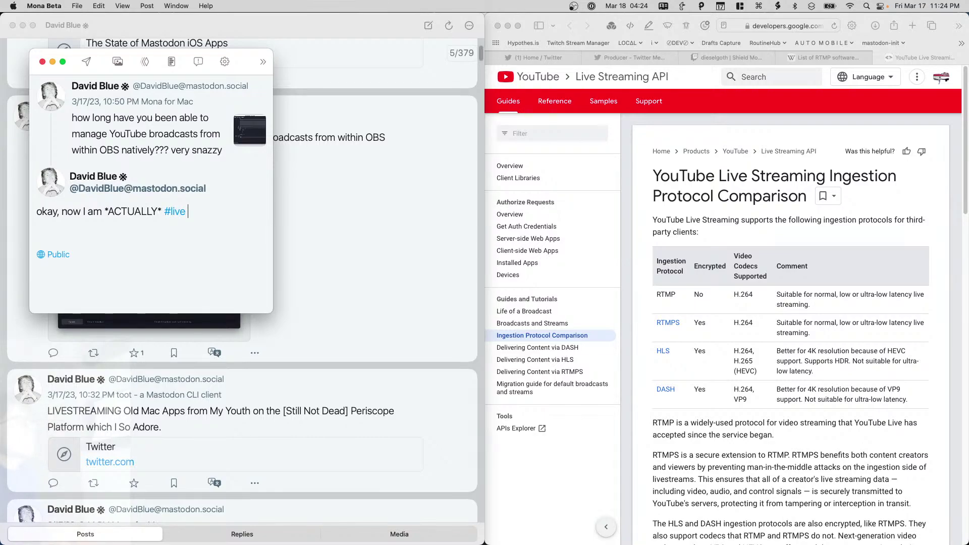
- Continue the post text with "#using #applications #AppleScript (lol)", choosing the suggested AppleScript hashtag
{"action": "type", "text": "#using #applicat"}
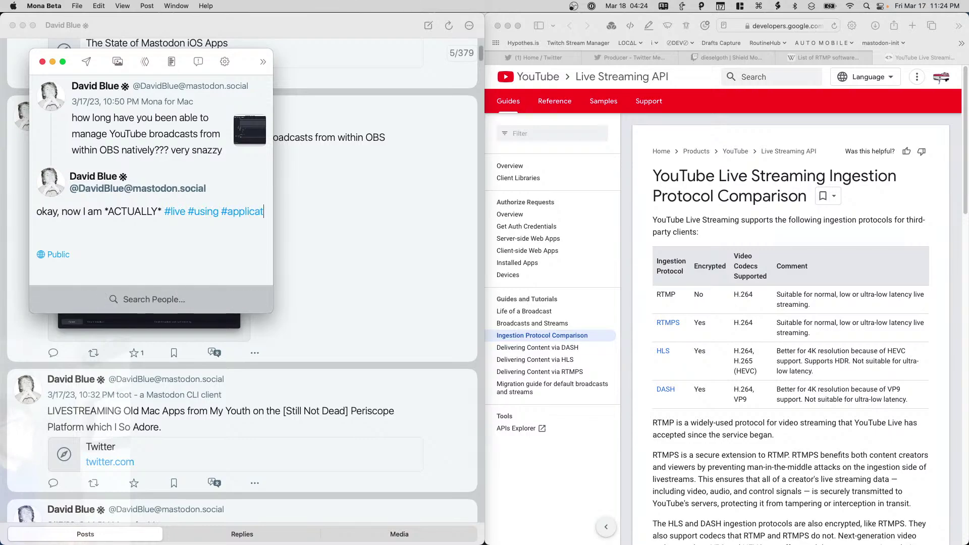
{"action": "type", "text": "ions #A"}
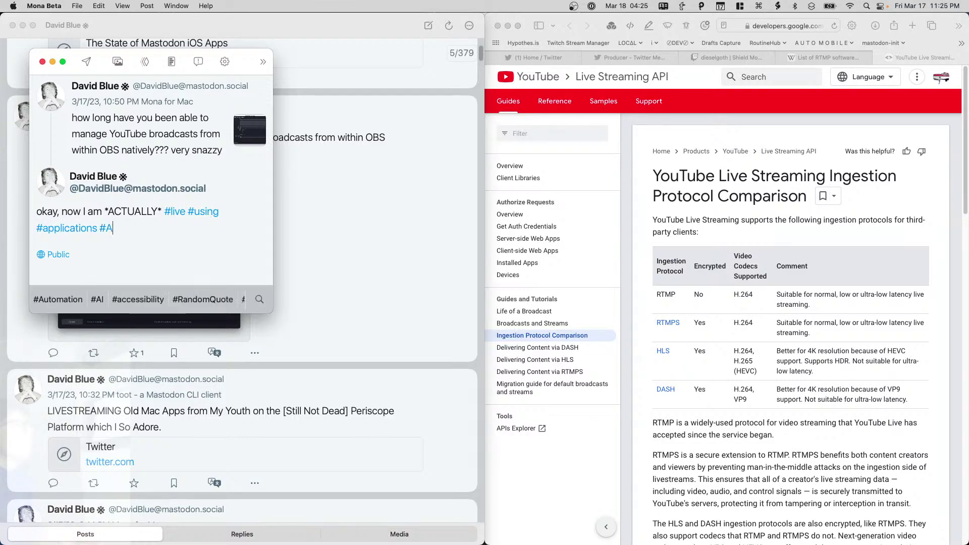
{"action": "type", "text": "pple"}
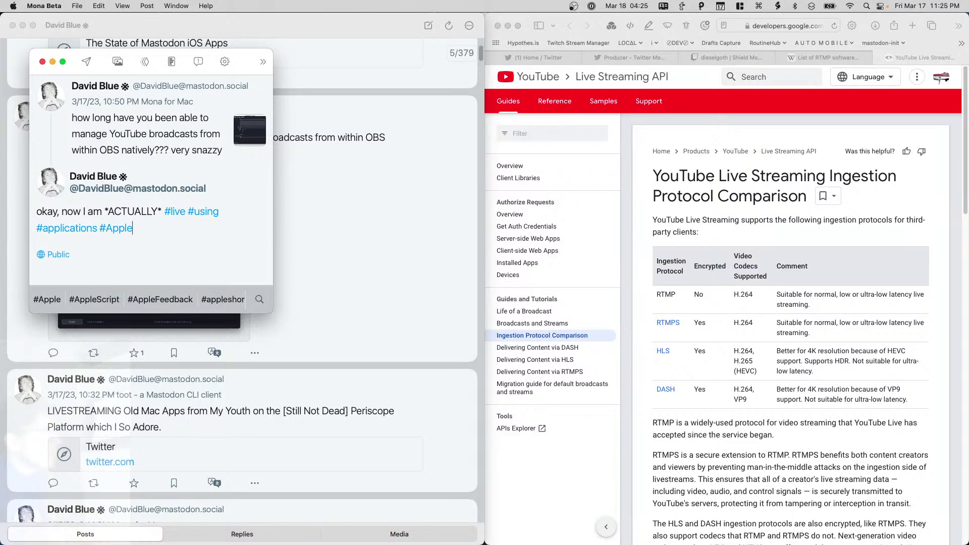
{"action": "left_click", "coordinate": [99, 295]}
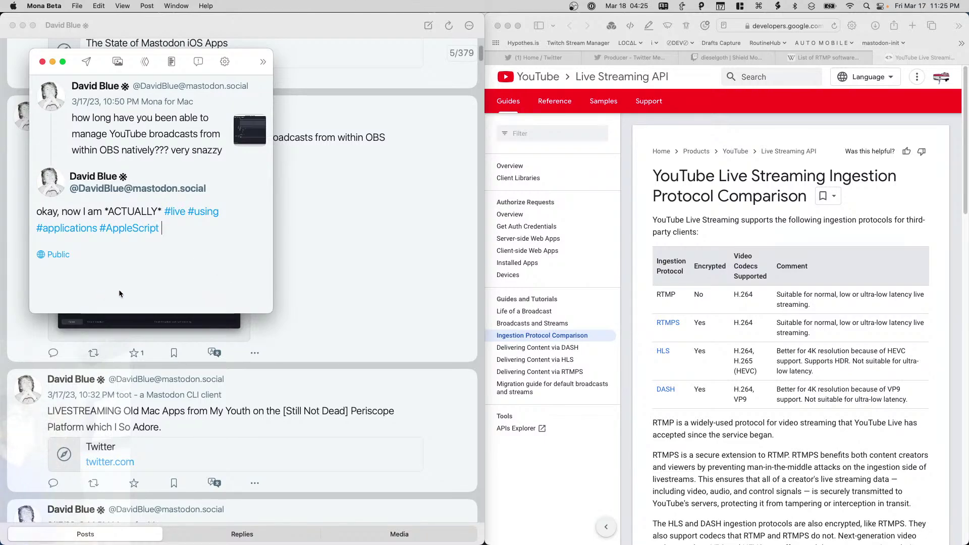
{"action": "type", "text": "(Il"}
{"action": "type", "text": ")"}
{"action": "key", "text": "super+Return"}
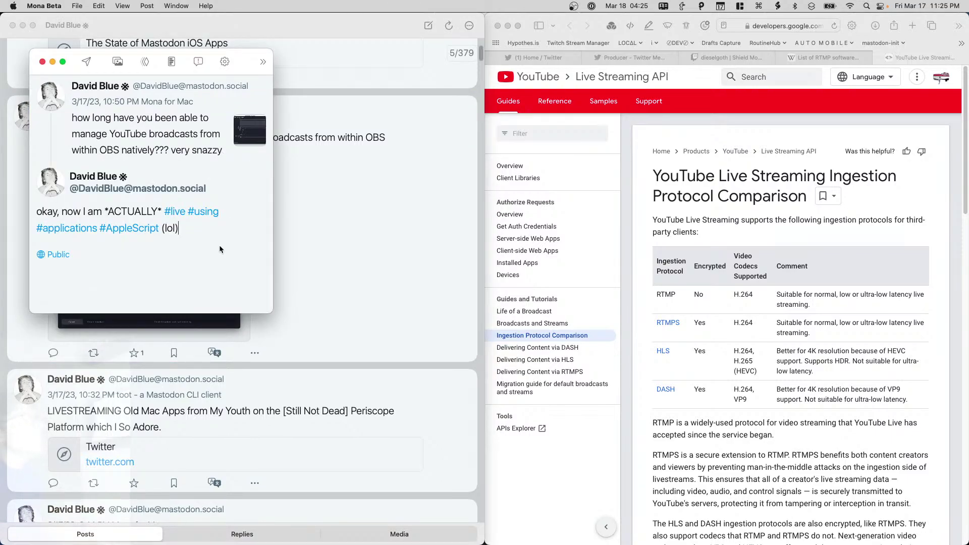
- Add the hashtag #macOS to the end of the post text
{"action": "type", "text": "#"}
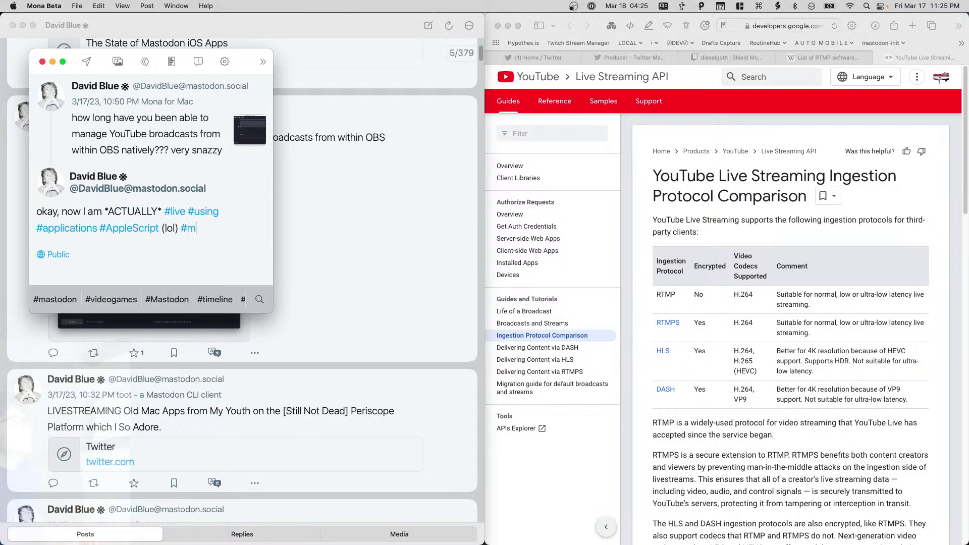
{"action": "type", "text": "Mac"}
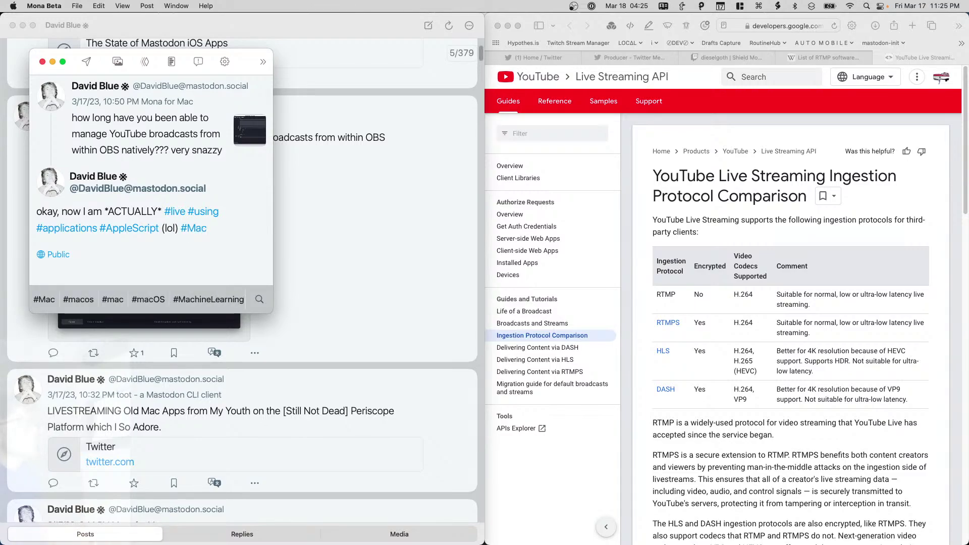
{"action": "key", "text": "BackSpace"}
{"action": "key", "text": "BackSpace"}
{"action": "key", "text": "BackSpace"}
{"action": "type", "text": "macO"}
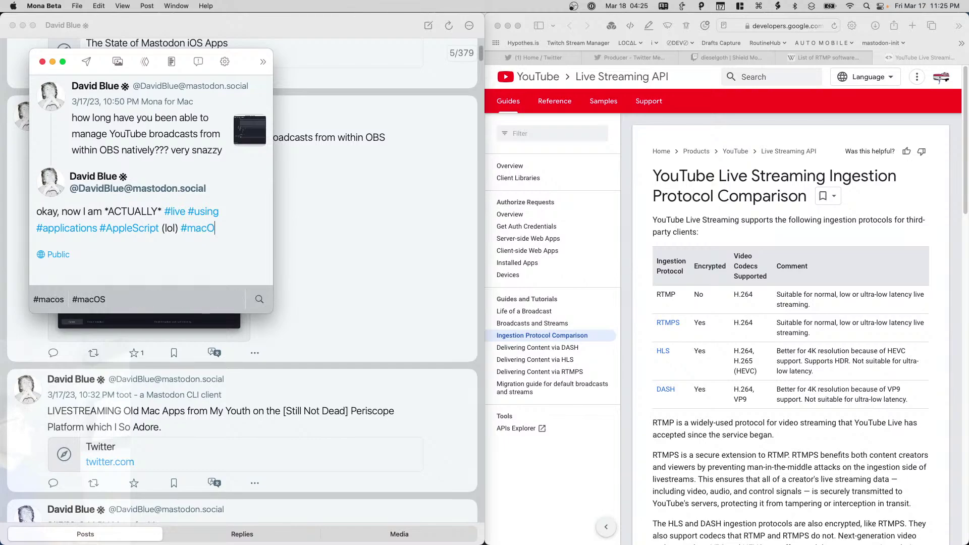
{"action": "type", "text": "S"}
- Insert the YouTube live link from the clipboard history after the #macOS hashtag
{"action": "key", "text": "super+v"}
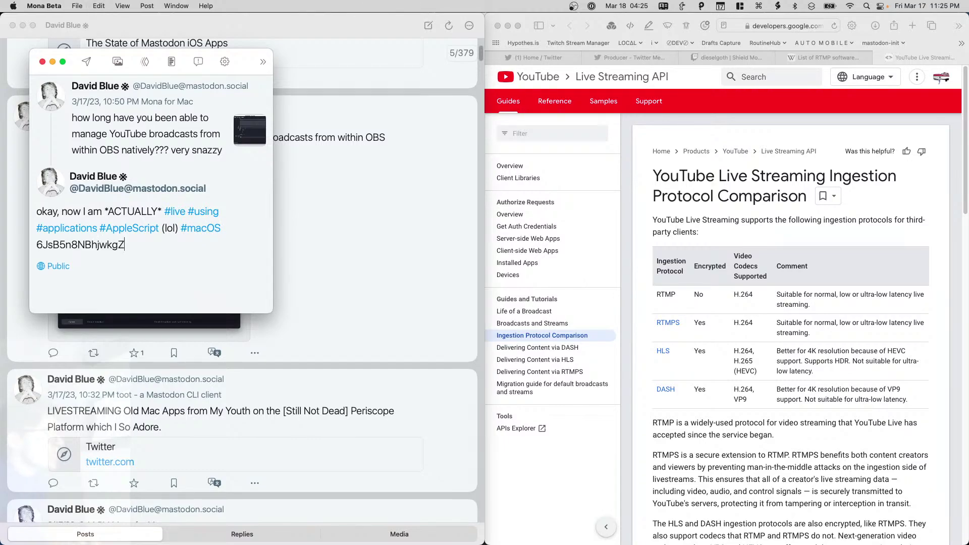
{"action": "key", "text": "super+z"}
{"action": "key", "text": "super+shift+v"}
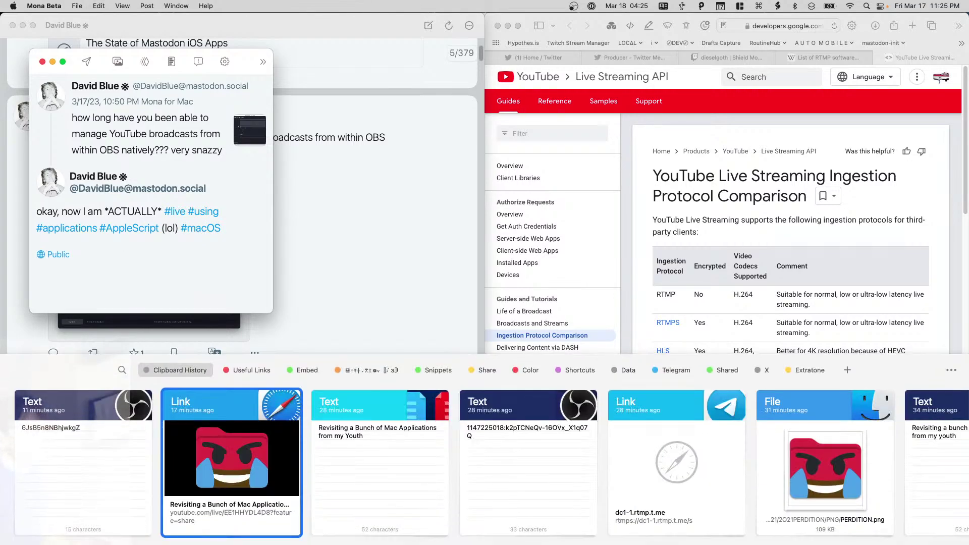
{"action": "key", "text": "Return"}
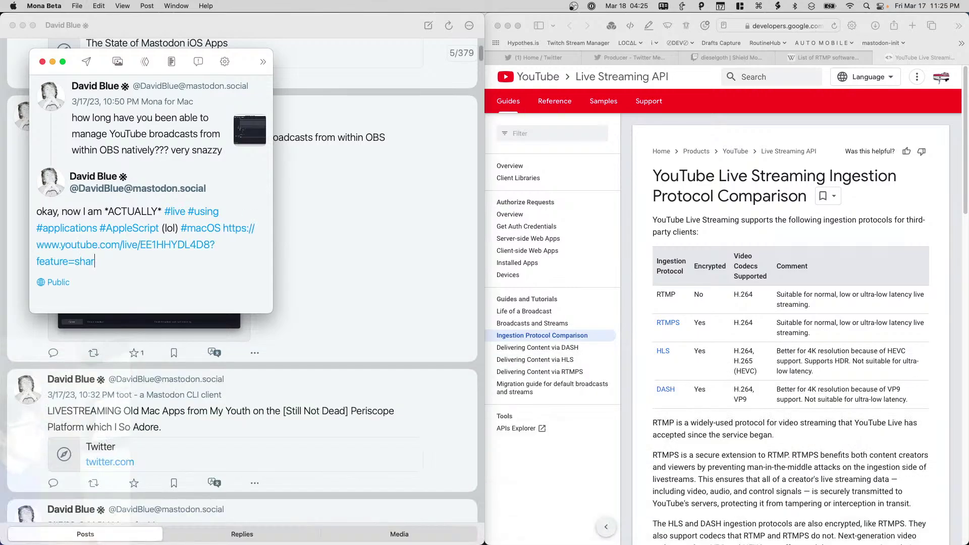
- Strip the "?feature=share" suffix from the end of the YouTube live link
{"action": "key", "text": "BackSpace"}
{"action": "key", "text": "BackSpace"}
{"action": "key", "text": "BackSpace"}
{"action": "key", "text": "BackSpace"}
{"action": "key", "text": "BackSpace"}
{"action": "key", "text": "BackSpace"}
{"action": "key", "text": "BackSpace"}
{"action": "key", "text": "BackSpace"}
{"action": "key", "text": "BackSpace"}
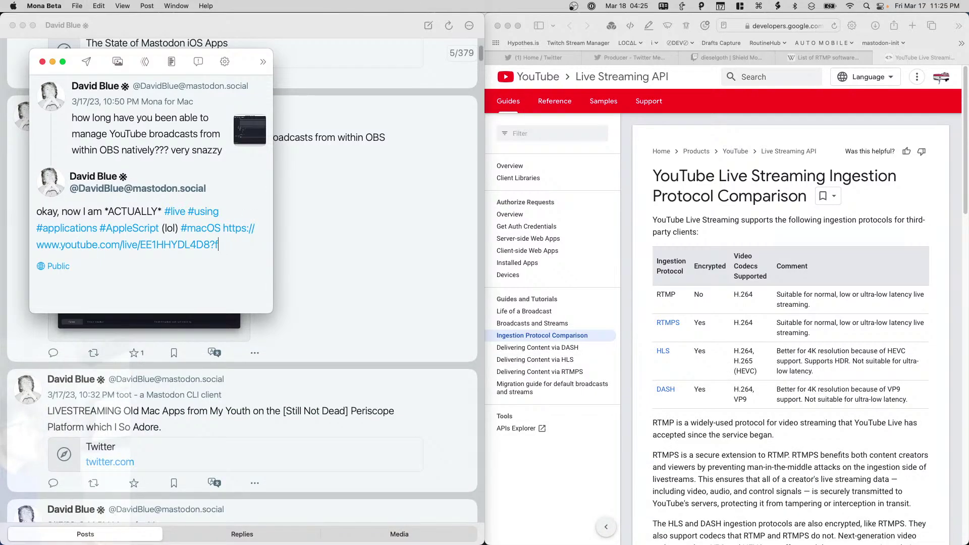
{"action": "key", "text": "BackSpace"}
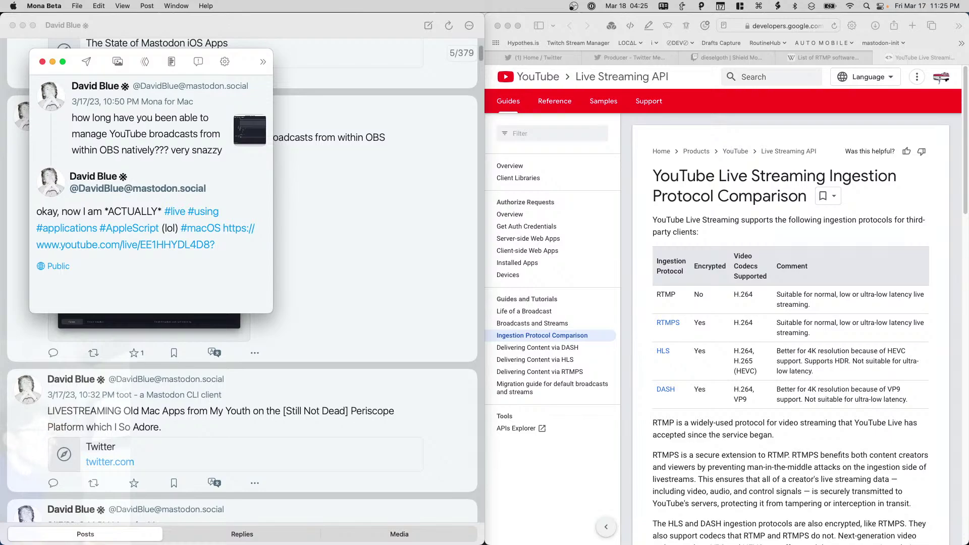
{"action": "key", "text": "BackSpace"}
- Copy the shortened YouTube link and the full post text to the clipboard, and send the post
{"action": "key", "text": "shift+alt+Left"}
{"action": "key", "text": "shift+alt+Left"}
{"action": "key", "text": "shift+alt+Left"}
{"action": "key", "text": "shift+alt+Left"}
{"action": "key", "text": "shift+alt+Left"}
{"action": "key", "text": "shift+alt+Left"}
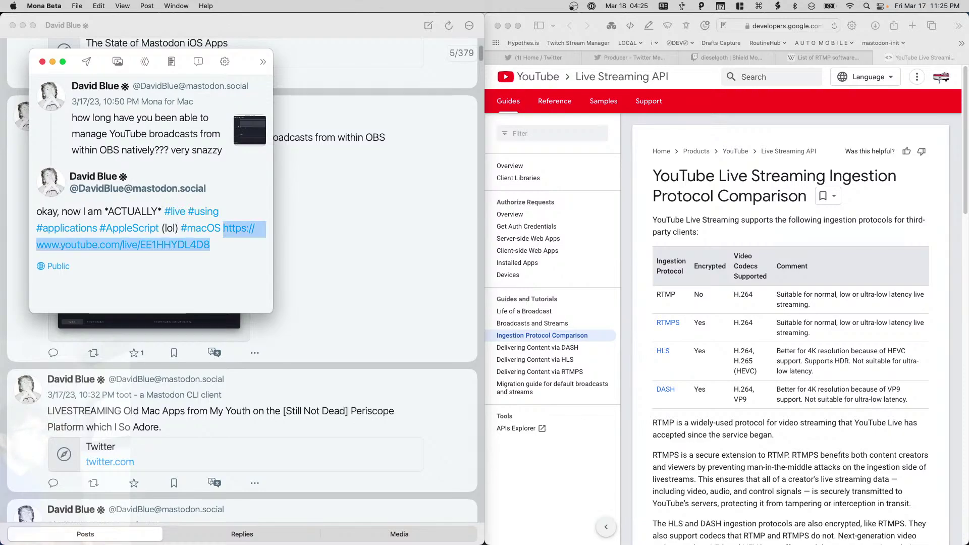
{"action": "key", "text": "super+c"}
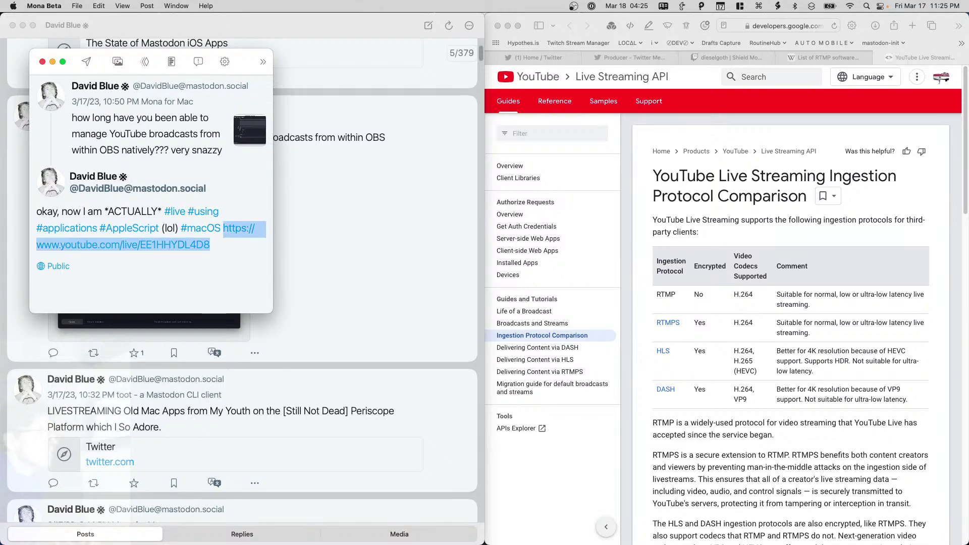
{"action": "key", "text": "super+a"}
{"action": "key", "text": "super+c"}
{"action": "key", "text": "Right"}
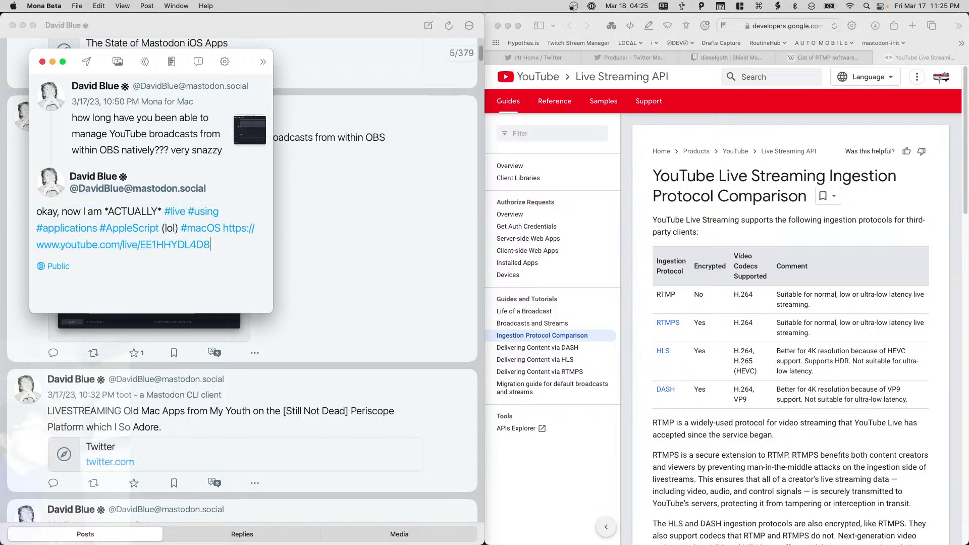
{"action": "key", "text": "super+Return"}
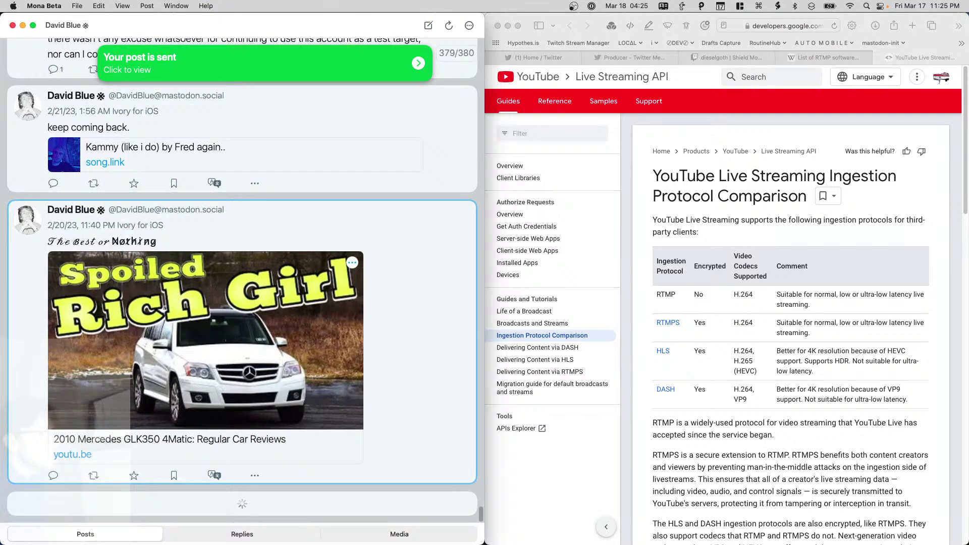
- Hide Mona Beta, switch back to Safari, and enlarge its window to fill the screen
{"action": "key", "text": "super+h"}
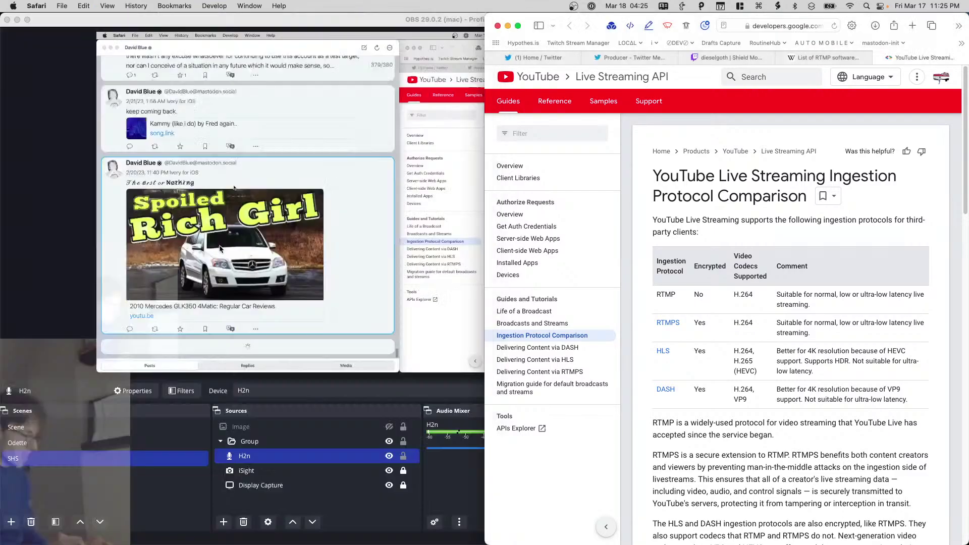
{"action": "key", "text": "ctrl+Right"}
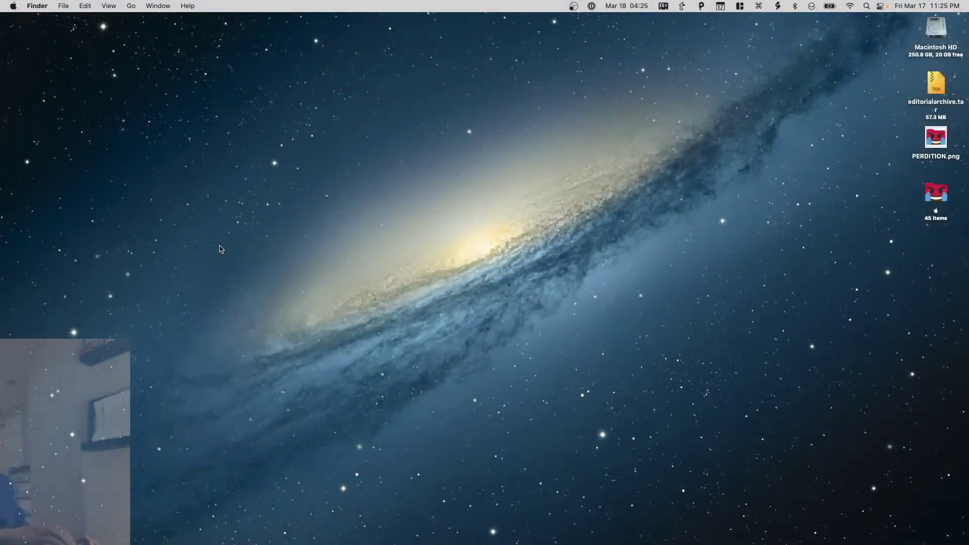
{"action": "key", "text": "super+Tab"}
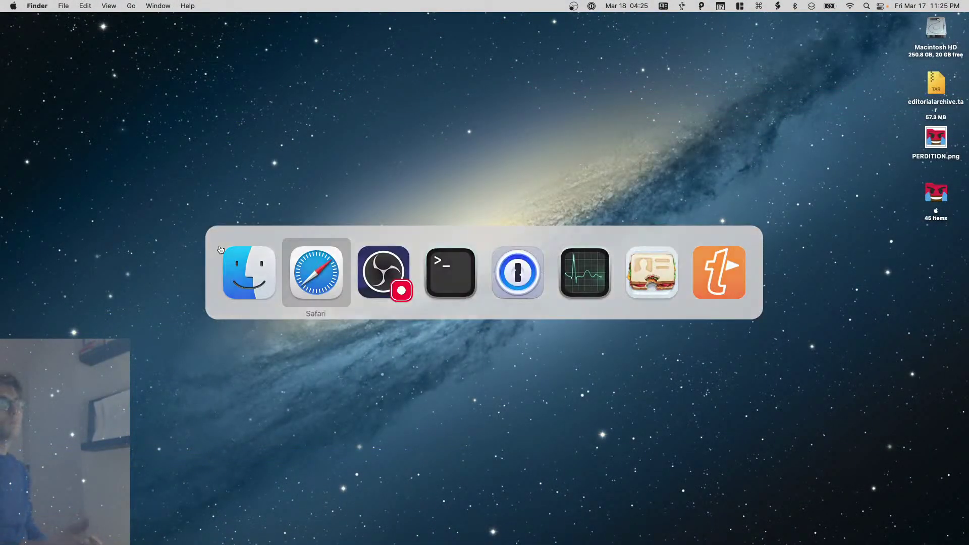
{"action": "right_click", "coordinate": [261, 152]}
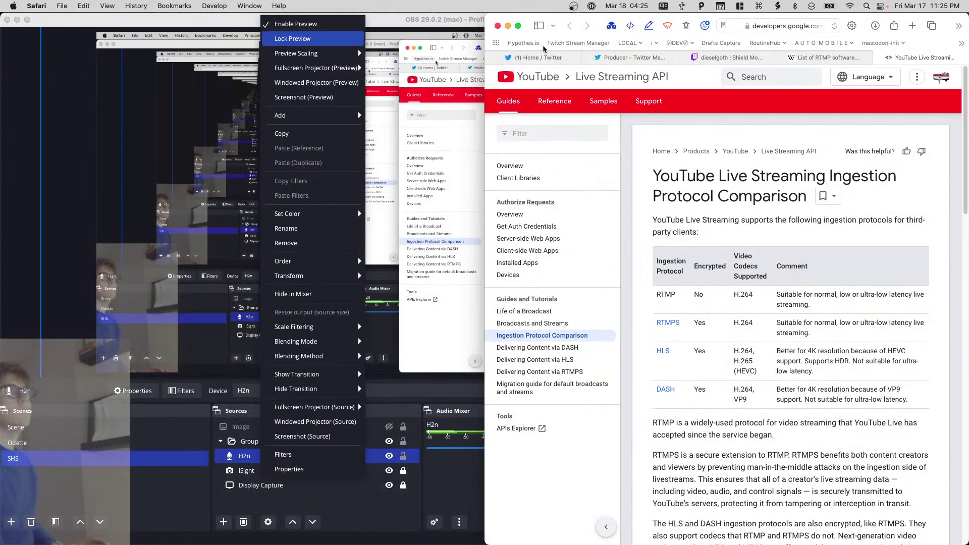
{"action": "double_click", "coordinate": [562, 26]}
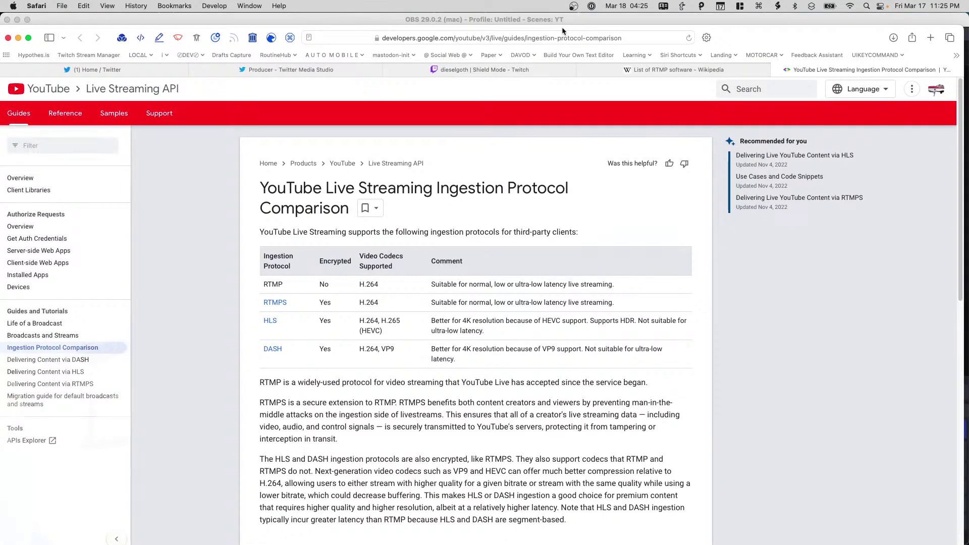
{"action": "left_click_drag", "start_coordinate": [563, 32], "coordinate": [565, 6]}
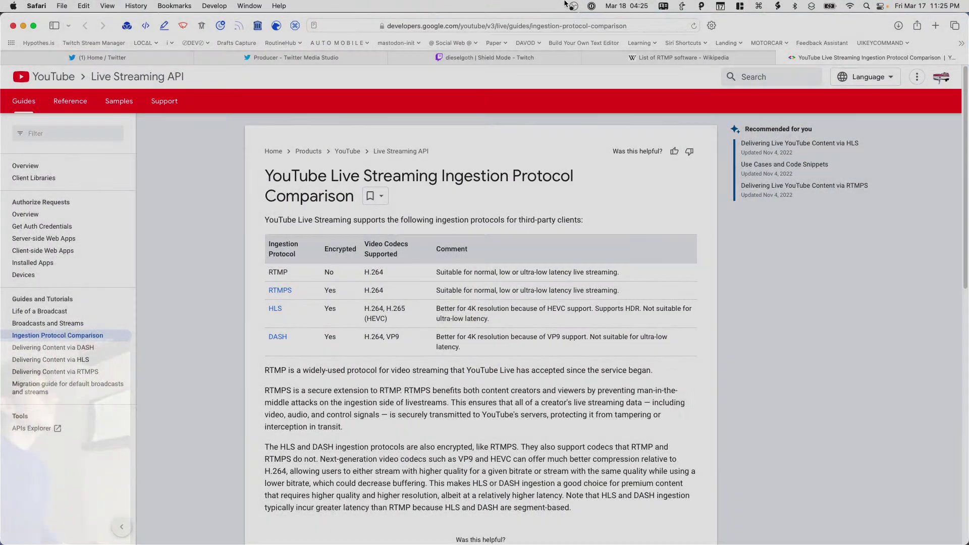
- Close the YouTube API, Twitter home, Twitter Media Studio and Twitch Shield Mode tabs, keeping only the List of RTMP software page open
{"action": "key", "text": "super+w"}
{"action": "key", "text": "super+w"}
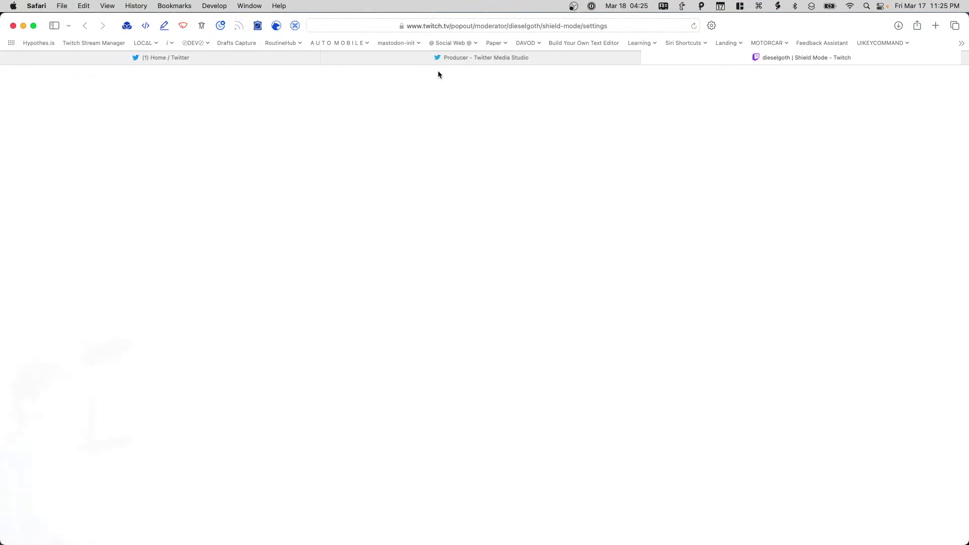
{"action": "key", "text": "super+shift+t"}
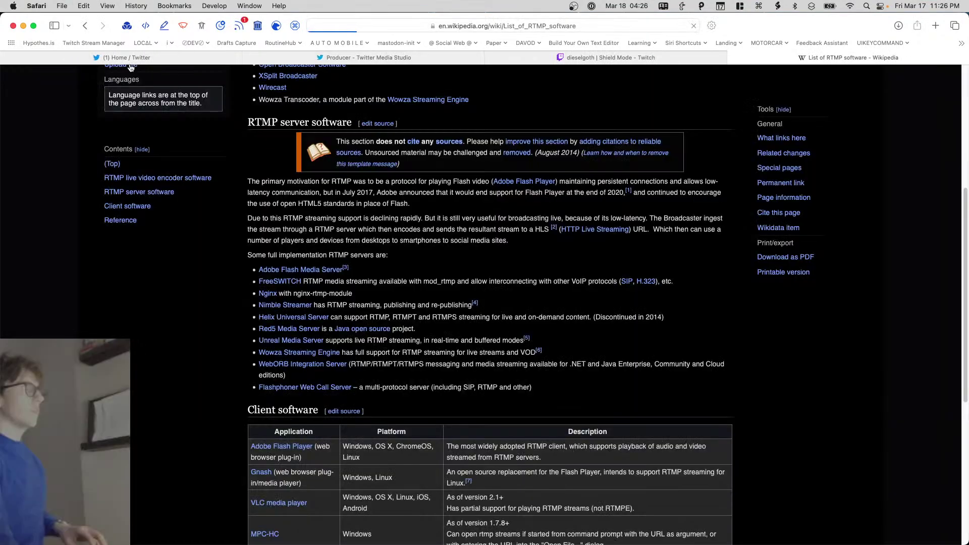
{"action": "left_click", "coordinate": [134, 57]}
{"action": "key", "text": "super+w"}
{"action": "key", "text": "super+w"}
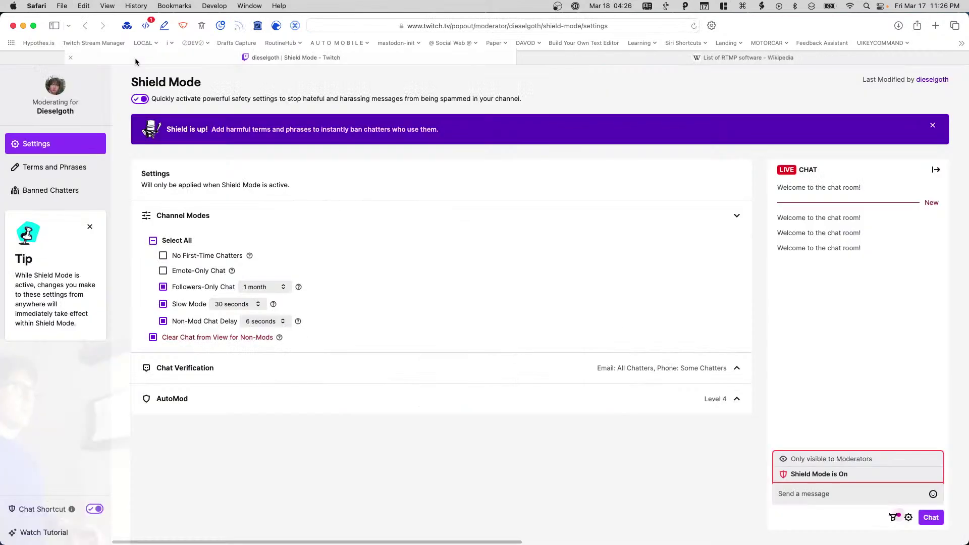
{"action": "key", "text": "super+w"}
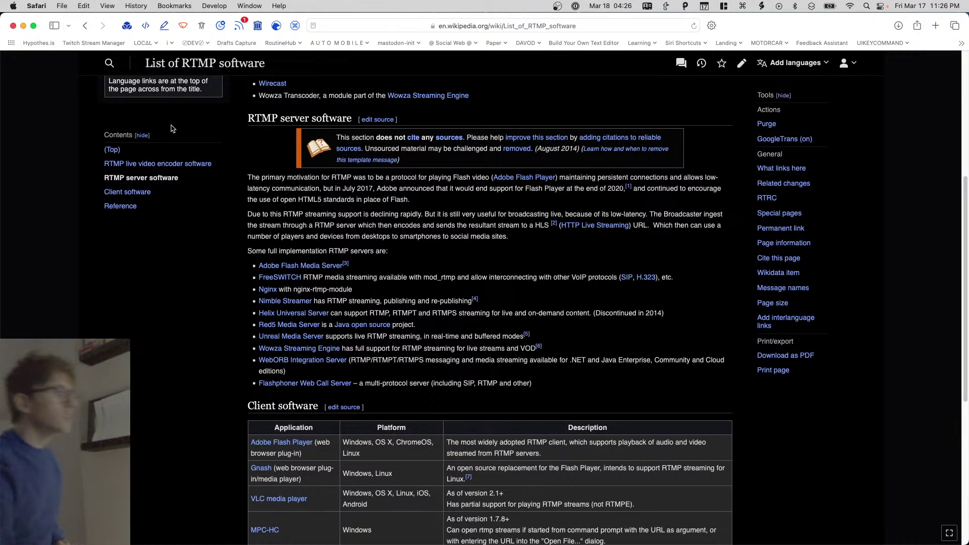
{"action": "scroll", "coordinate": [233, 255], "scroll_direction": "down", "scroll_amount": 4}
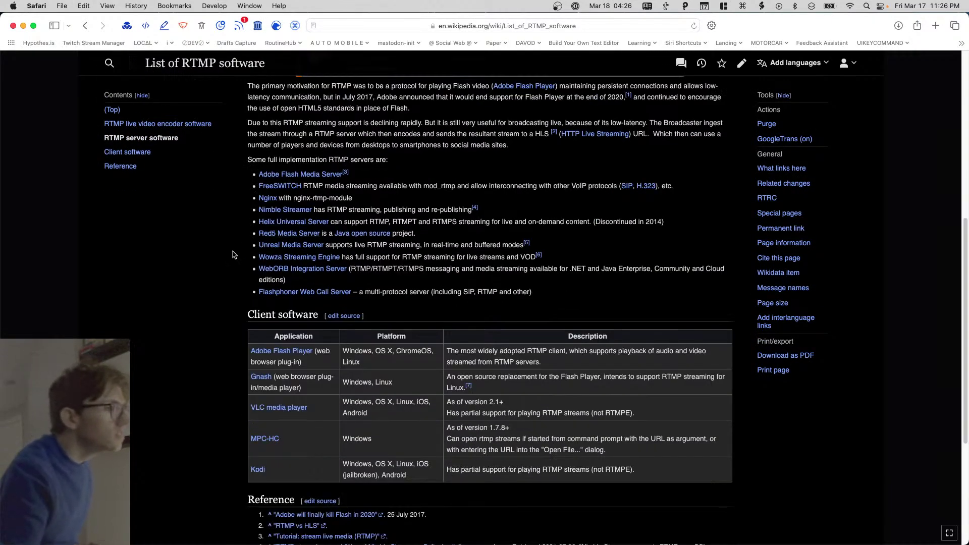
{"action": "scroll", "coordinate": [231, 254], "scroll_direction": "down", "scroll_amount": 1}
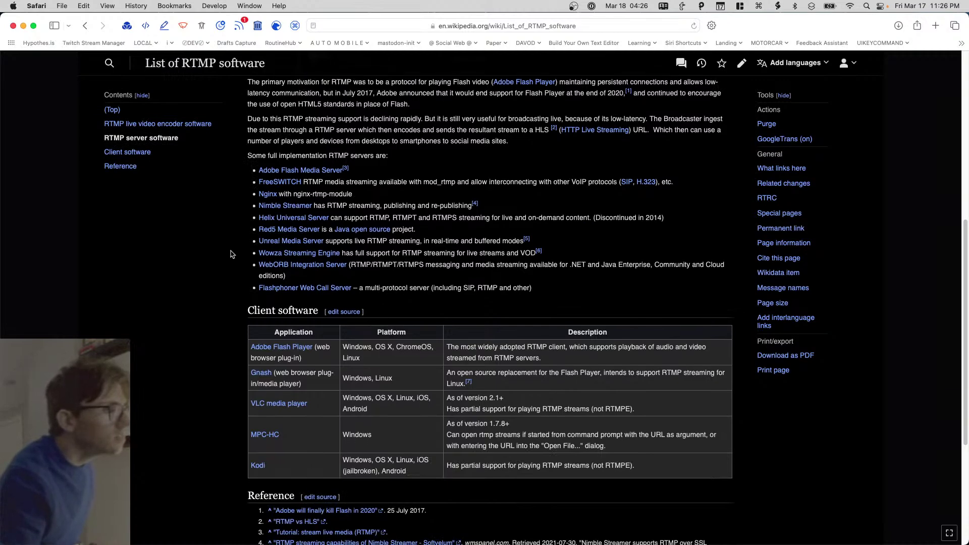
- Read the RTMP server and client software sections and the references on the Wikipedia page
{"action": "scroll", "coordinate": [230, 254], "scroll_direction": "down", "scroll_amount": 1}
{"action": "scroll", "coordinate": [231, 255], "scroll_direction": "down", "scroll_amount": 5}
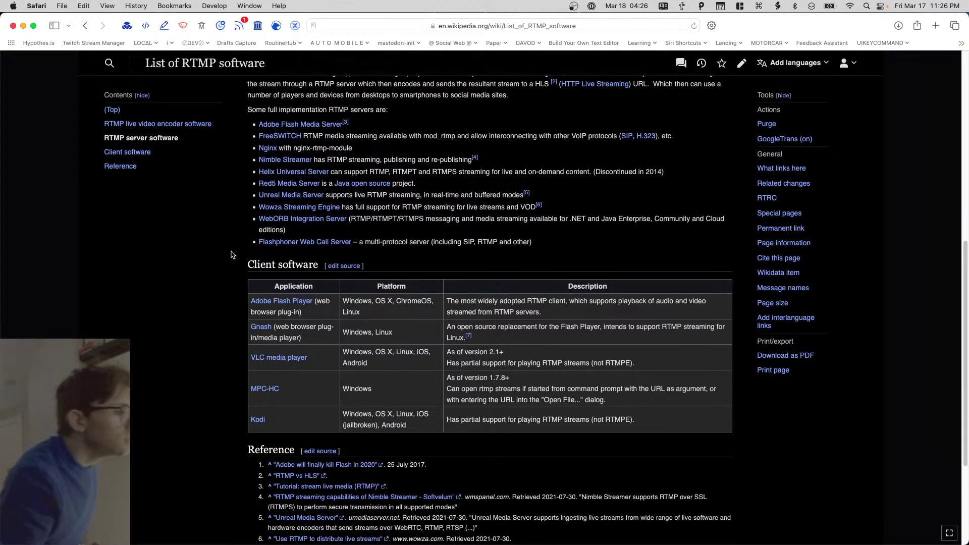
{"action": "scroll", "coordinate": [232, 255], "scroll_direction": "down", "scroll_amount": 1}
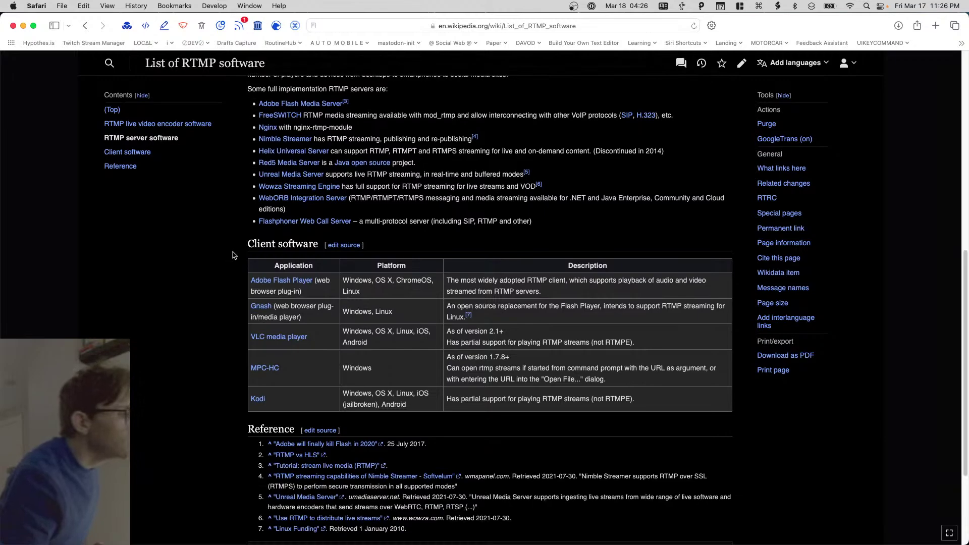
{"action": "scroll", "coordinate": [233, 255], "scroll_direction": "down", "scroll_amount": 2}
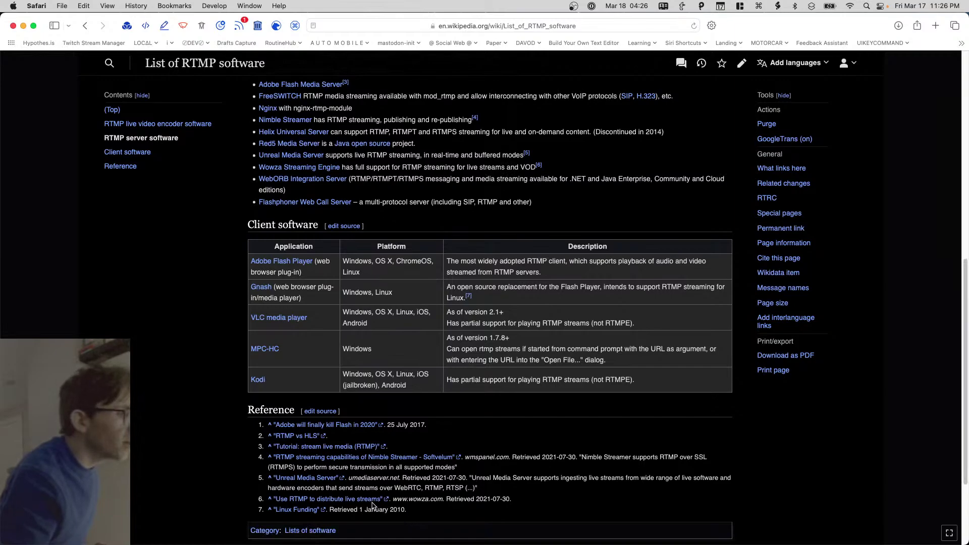
{"action": "scroll", "coordinate": [360, 506], "scroll_direction": "down", "scroll_amount": 2}
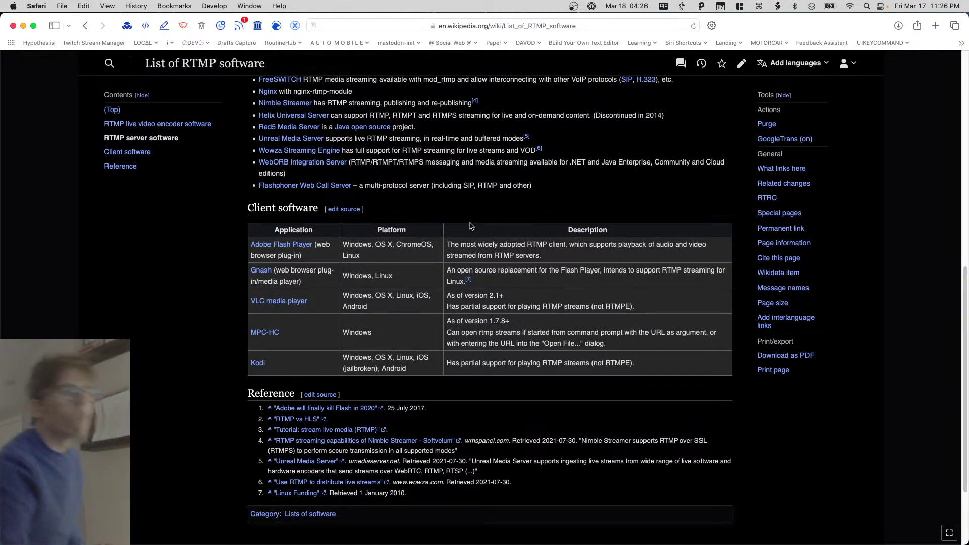
- Switch to OBS Studio and hide the iSight camera source in the SHS scene
{"action": "key", "text": "super+Tab"}
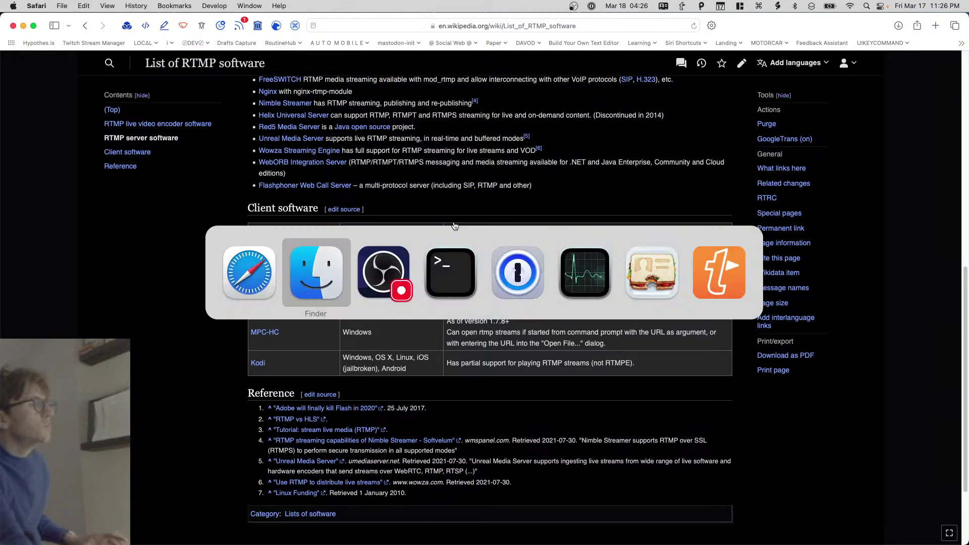
{"action": "key", "text": "super+Tab"}
{"action": "key", "text": "super+Tab"}
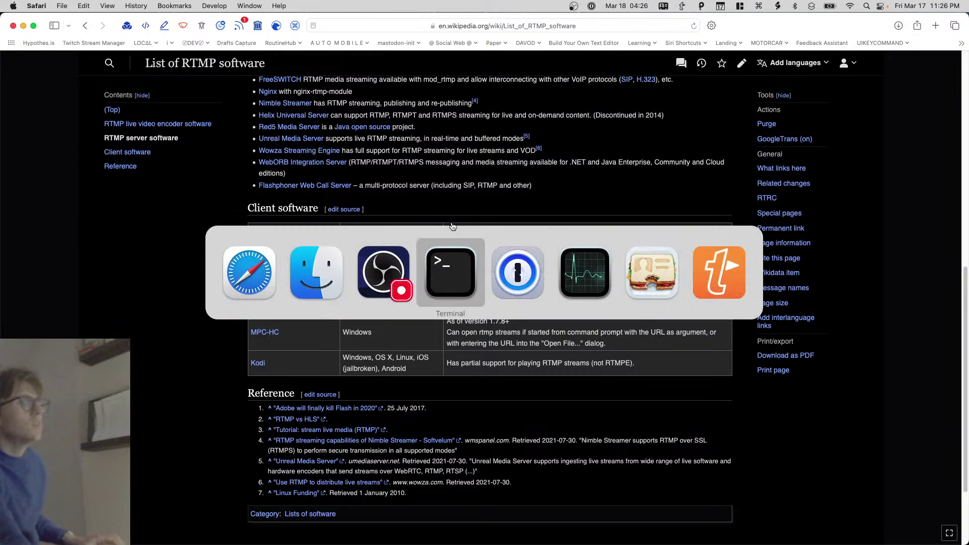
{"action": "key", "text": "super+shift+Tab"}
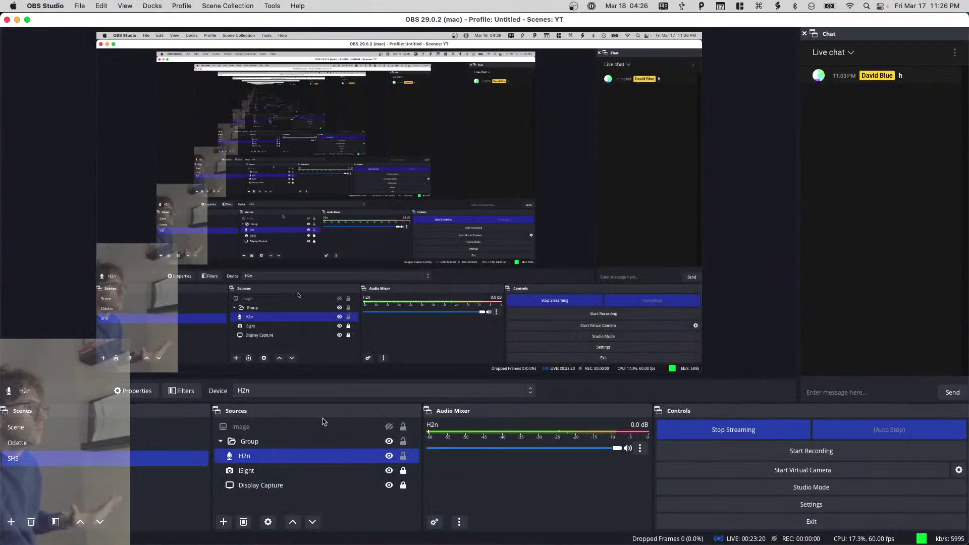
{"action": "left_click", "coordinate": [334, 485], "text": "super"}
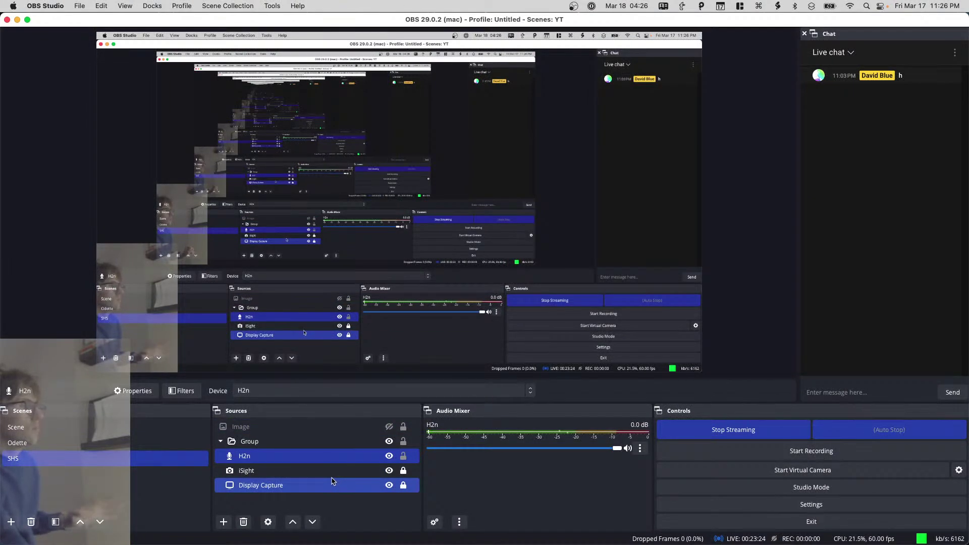
{"action": "left_click", "coordinate": [390, 470]}
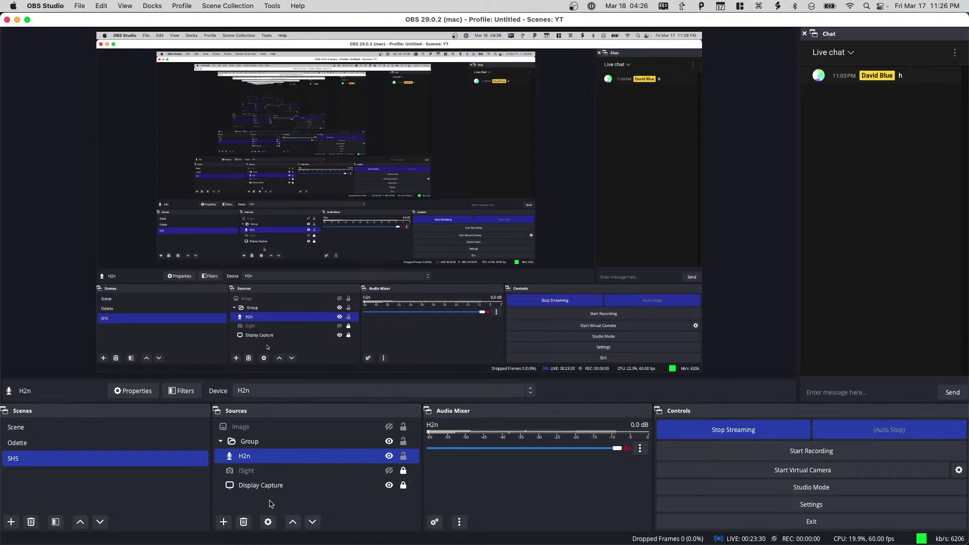
{"action": "left_click", "coordinate": [271, 504]}
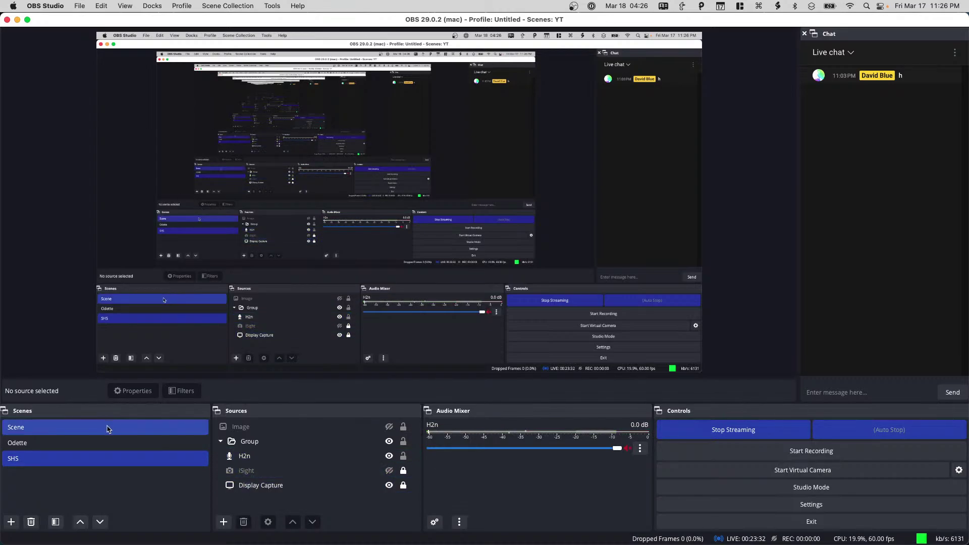
- Turn on Studio Mode and remove the hidden Group from the scene named Scene
{"action": "left_click", "coordinate": [677, 486]}
{"action": "left_click", "coordinate": [111, 427]}
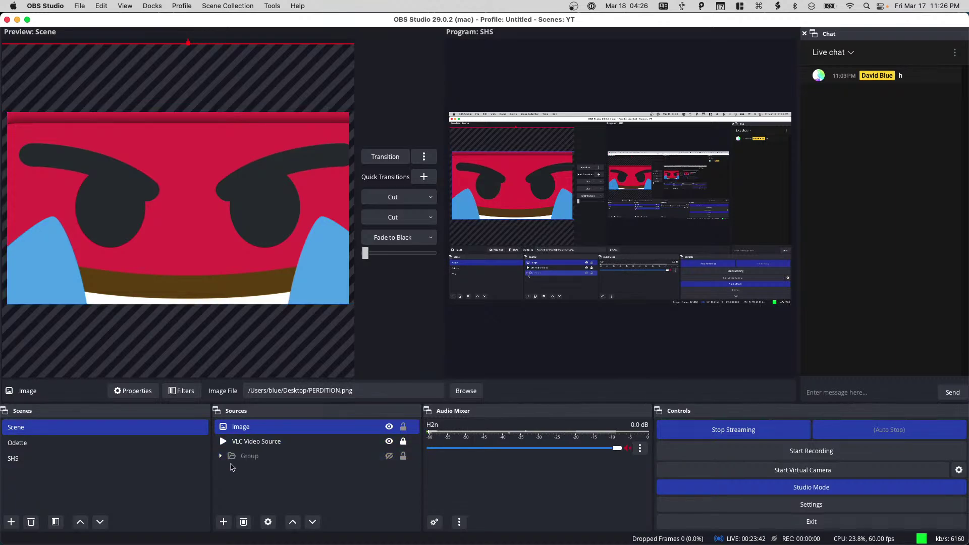
{"action": "left_click", "coordinate": [319, 457]}
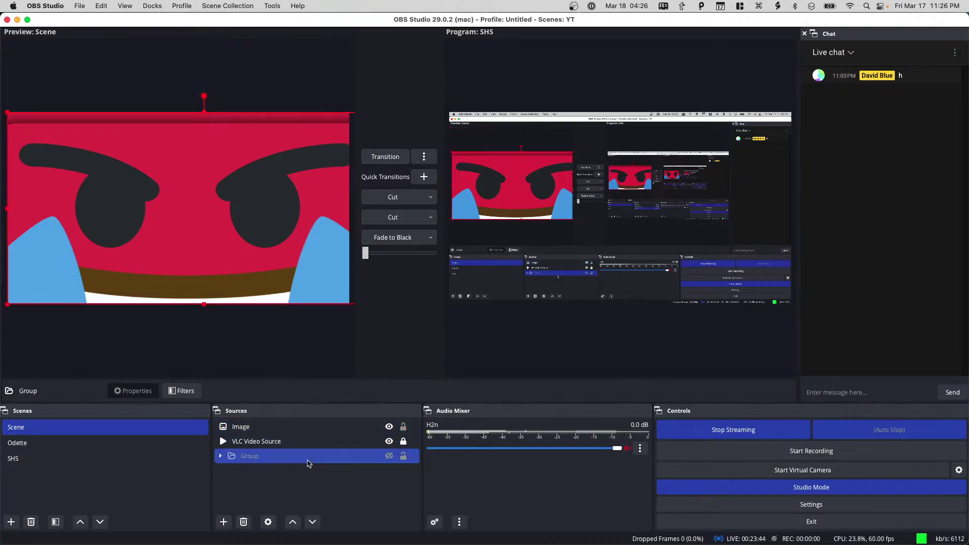
{"action": "right_click", "coordinate": [309, 457]}
{"action": "left_click", "coordinate": [346, 228]}
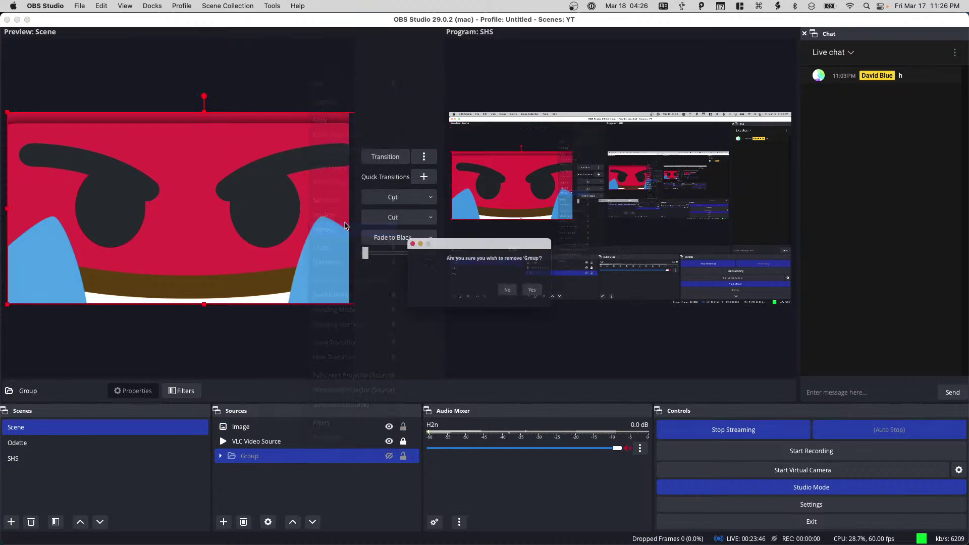
{"action": "left_click", "coordinate": [548, 296]}
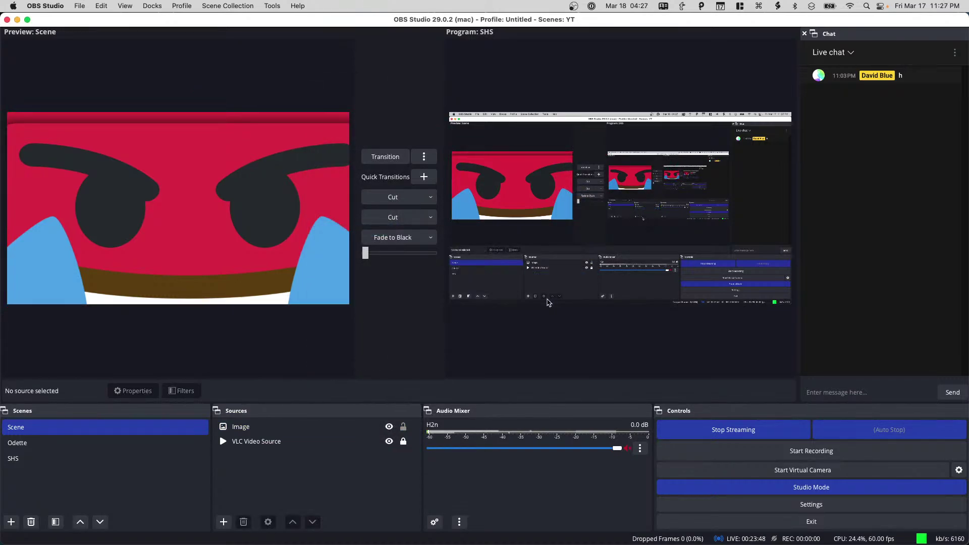
- Hide the VLC Video Source and add a new visible Media Source under its default name to Scene
{"action": "left_click", "coordinate": [143, 458]}
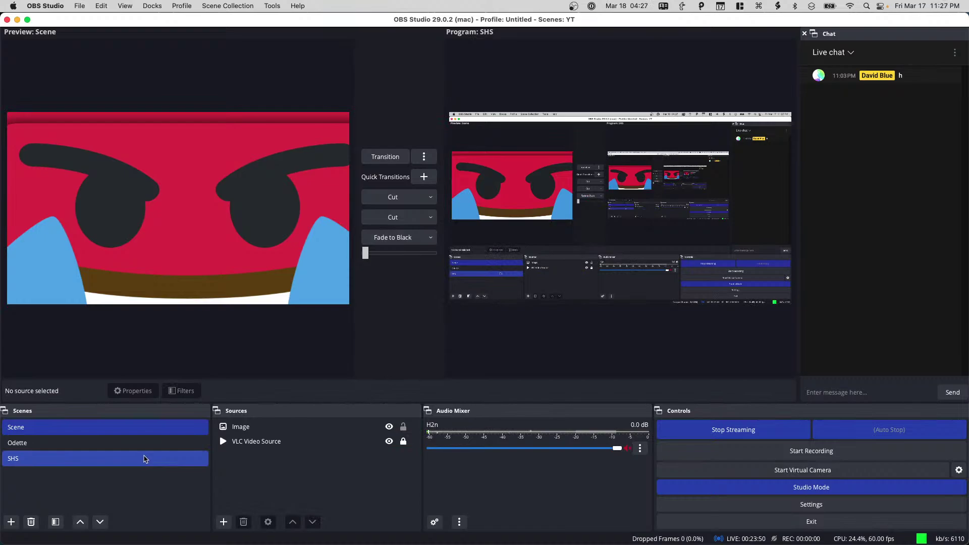
{"action": "left_click", "coordinate": [389, 441]}
{"action": "left_click", "coordinate": [224, 522]}
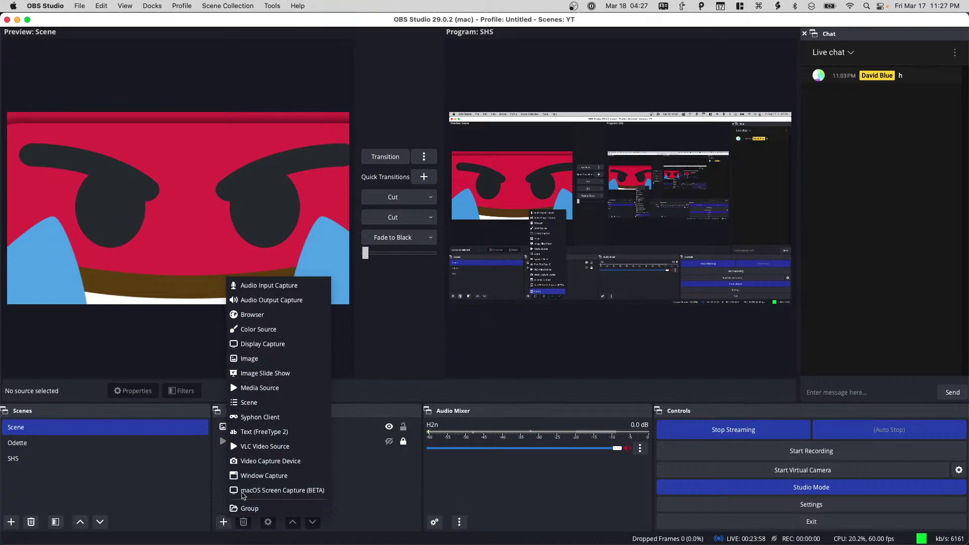
{"action": "left_click", "coordinate": [271, 391]}
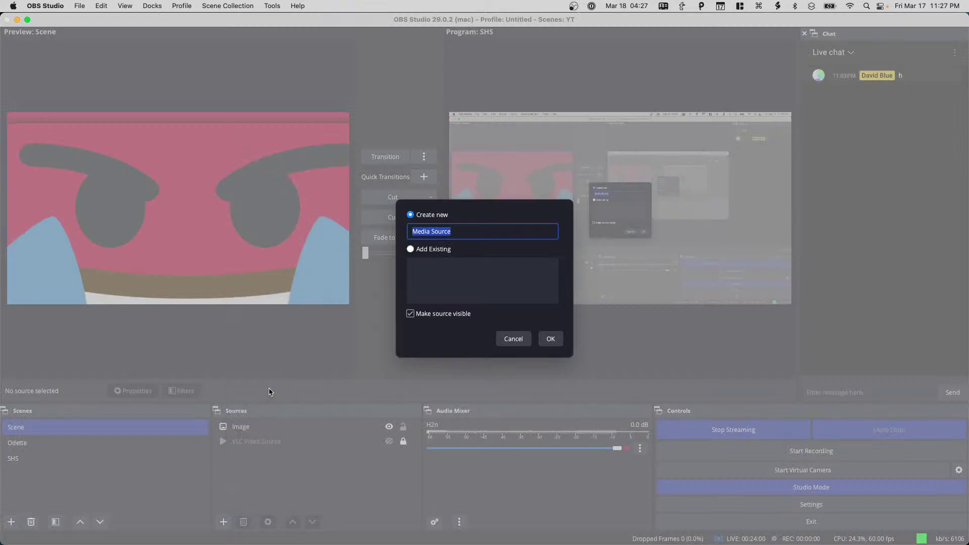
{"action": "left_click", "coordinate": [550, 340]}
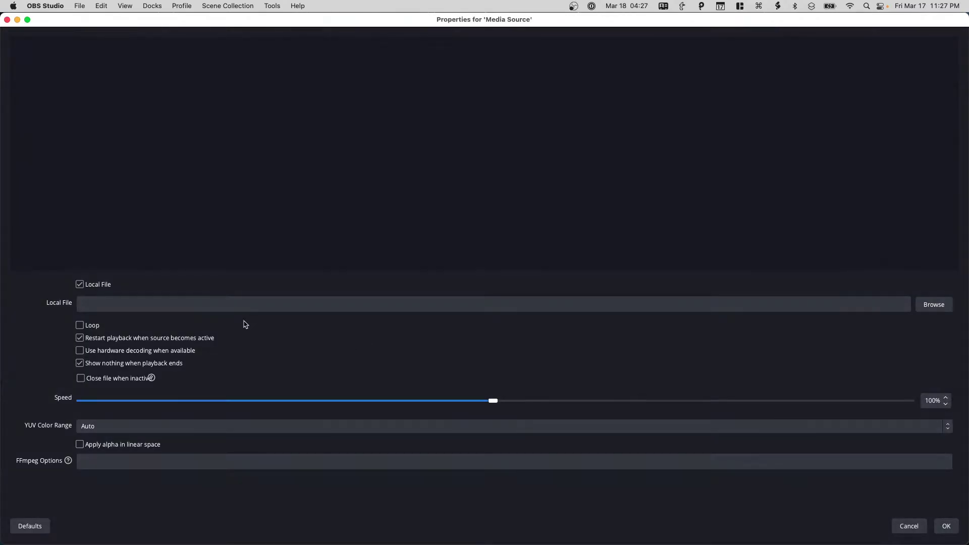
- Disable Local File for the media source and fill its Input with the Datafruits VLC callback link from the clipboard history
{"action": "left_click", "coordinate": [99, 286]}
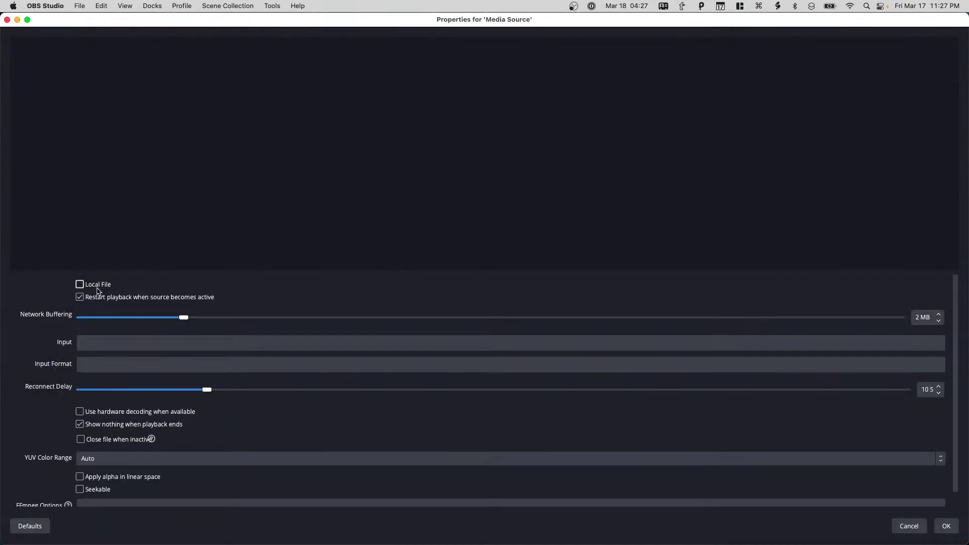
{"action": "scroll", "coordinate": [97, 292], "scroll_direction": "down", "scroll_amount": 1}
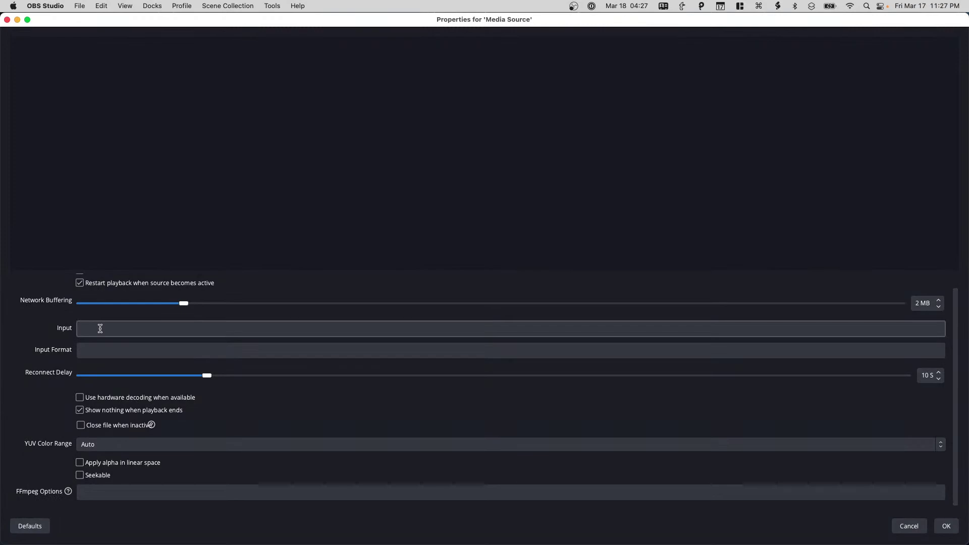
{"action": "scroll", "coordinate": [98, 280], "scroll_direction": "up", "scroll_amount": 1}
{"action": "left_click", "coordinate": [80, 284]}
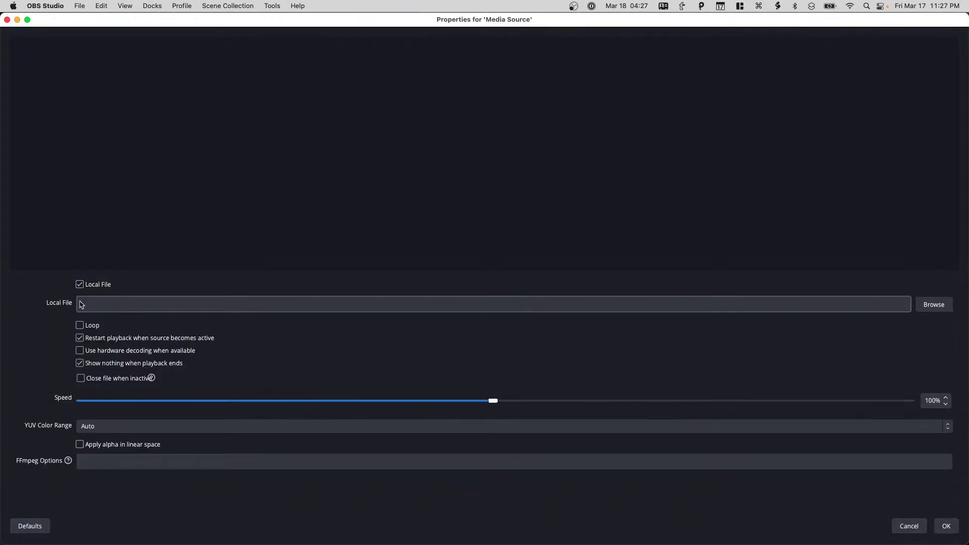
{"action": "left_click", "coordinate": [80, 284]}
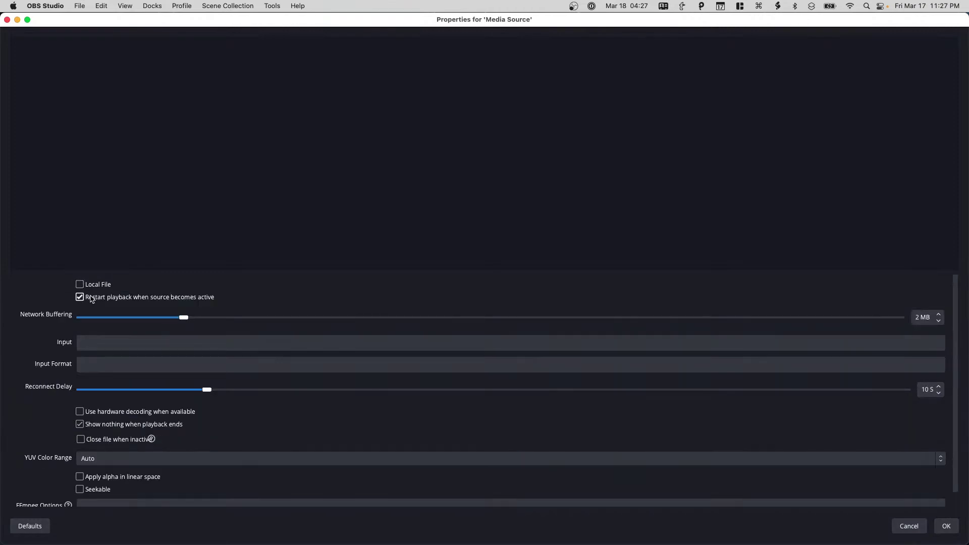
{"action": "left_click", "coordinate": [104, 341]}
{"action": "key", "text": "shift+super+v"}
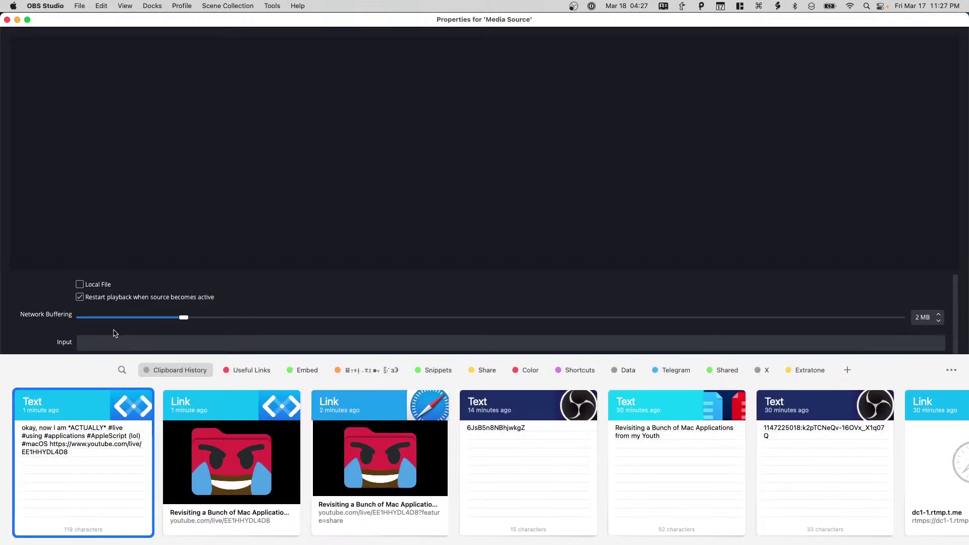
{"action": "type", "text": "data"}
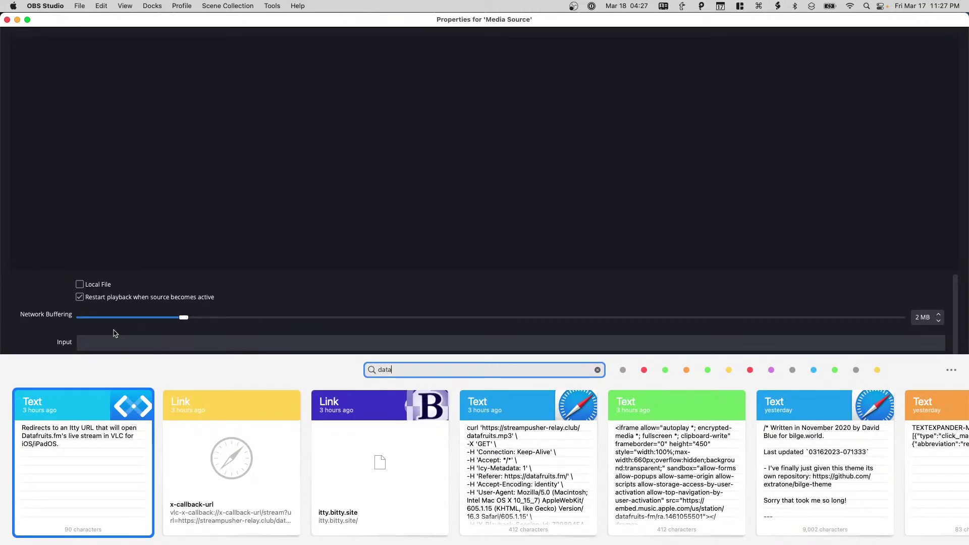
{"action": "double_click", "coordinate": [206, 484]}
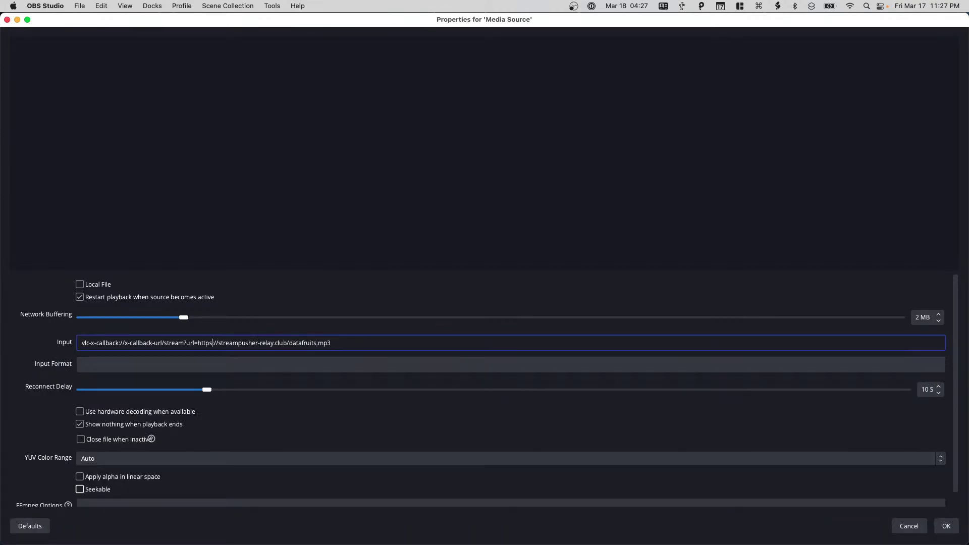
{"action": "key", "text": "super+shift+Left"}
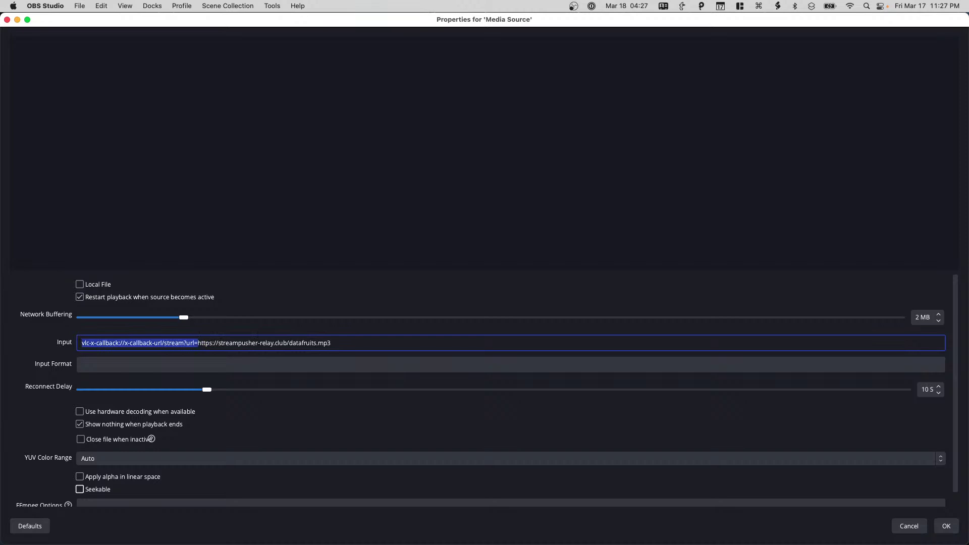
{"action": "key", "text": "BackSpace"}
{"action": "key", "text": "Tab"}
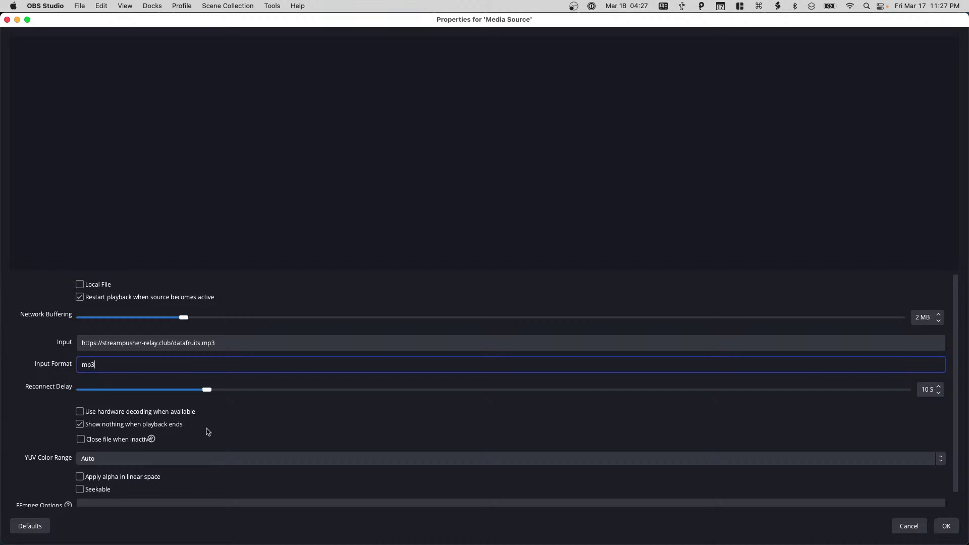
{"action": "key", "text": "Tab"}
{"action": "scroll", "coordinate": [202, 436], "scroll_direction": "down", "scroll_amount": 1}
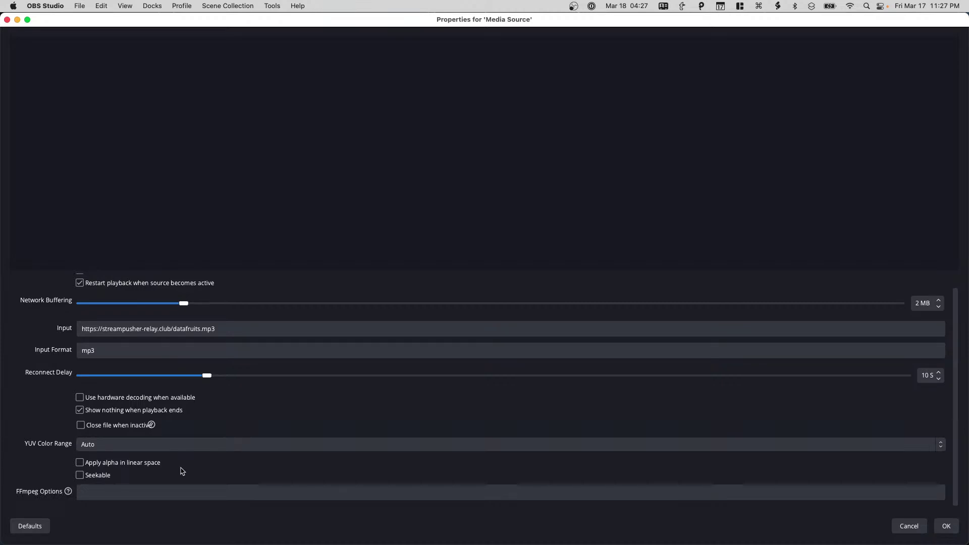
{"action": "left_click", "coordinate": [947, 526]}
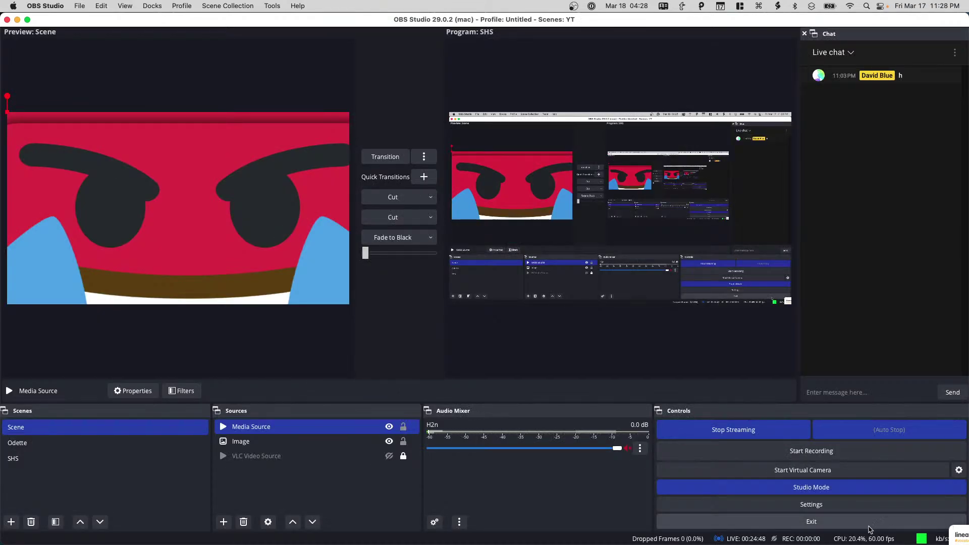
- Reopen the properties of the media source, enable Local File, and start browsing for a file
{"action": "right_click", "coordinate": [361, 428]}
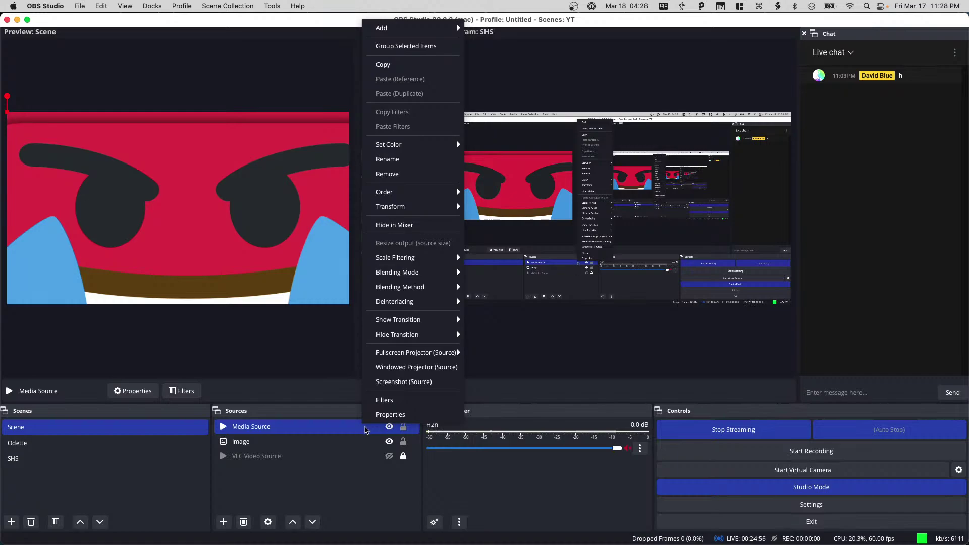
{"action": "left_click", "coordinate": [386, 415]}
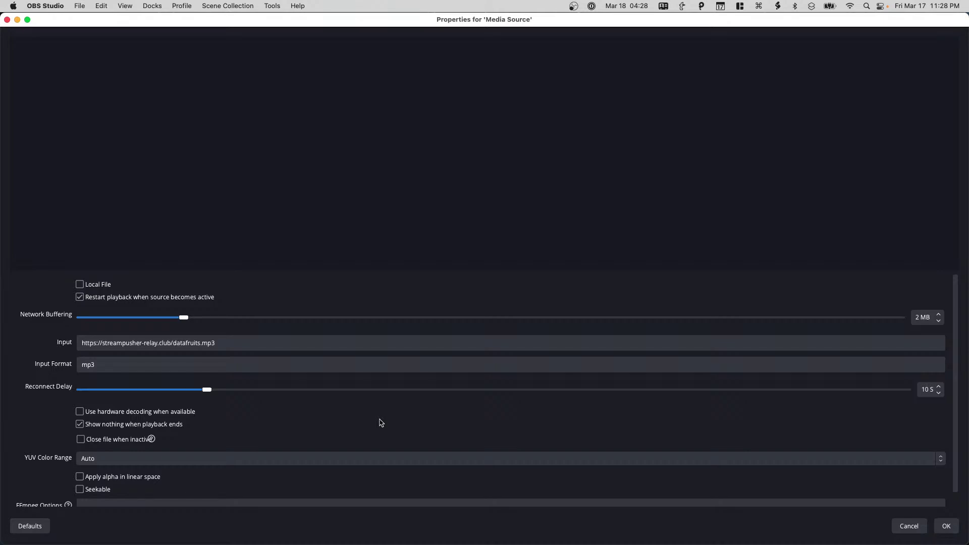
{"action": "left_click", "coordinate": [99, 287]}
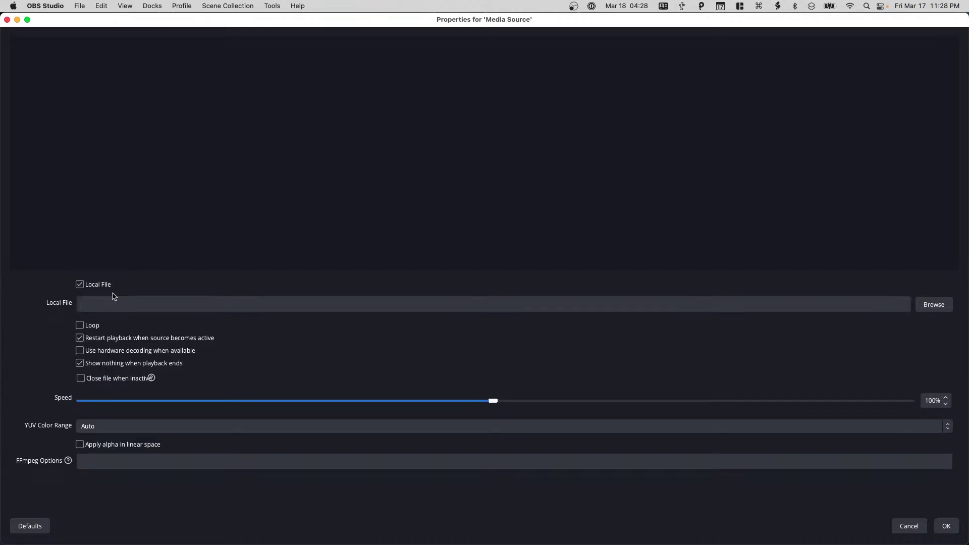
{"action": "left_click", "coordinate": [117, 306]}
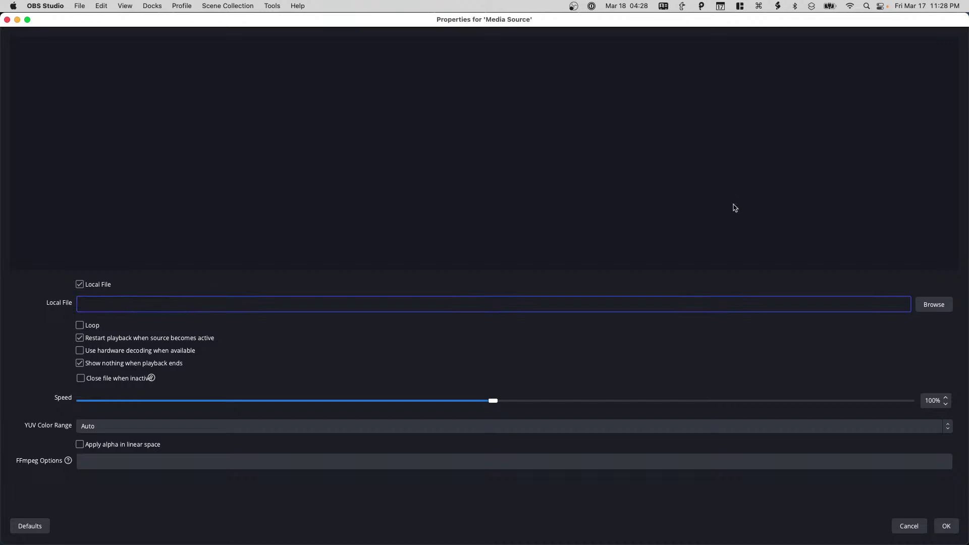
{"action": "left_click", "coordinate": [924, 306]}
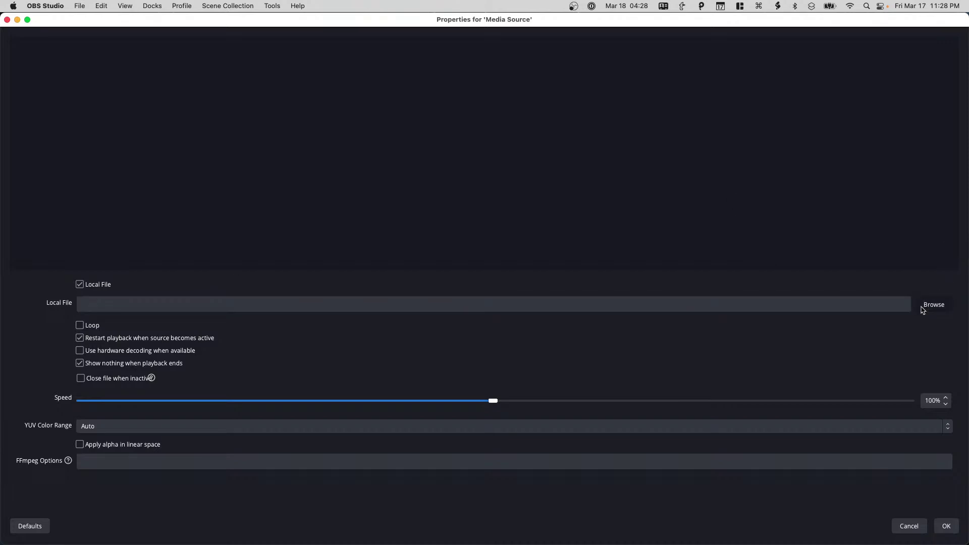
{"action": "left_click", "coordinate": [923, 309]}
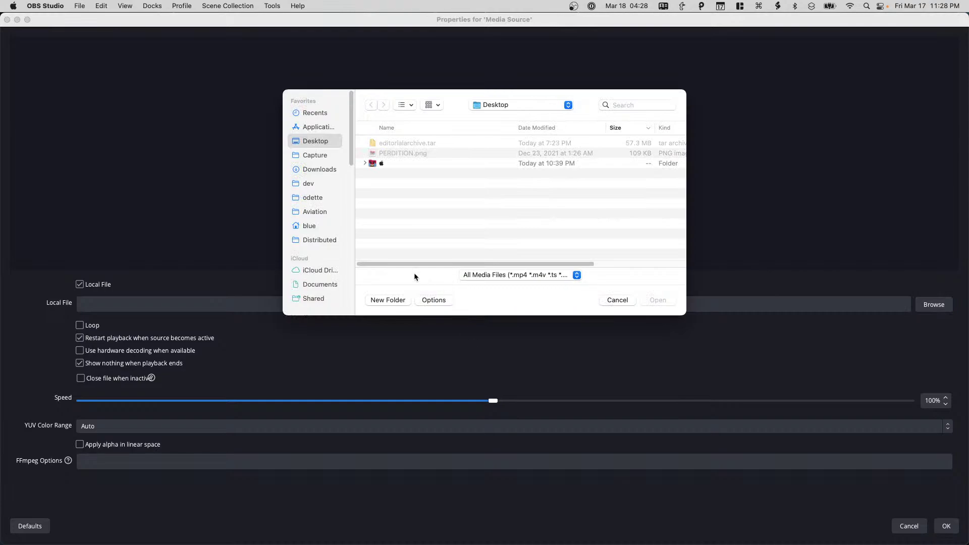
- Look through the files and subfolders in the Downloads folder for a suitable media file
{"action": "left_click", "coordinate": [325, 172]}
{"action": "scroll", "coordinate": [398, 168], "scroll_direction": "down", "scroll_amount": 5}
{"action": "scroll", "coordinate": [398, 171], "scroll_direction": "down", "scroll_amount": 10}
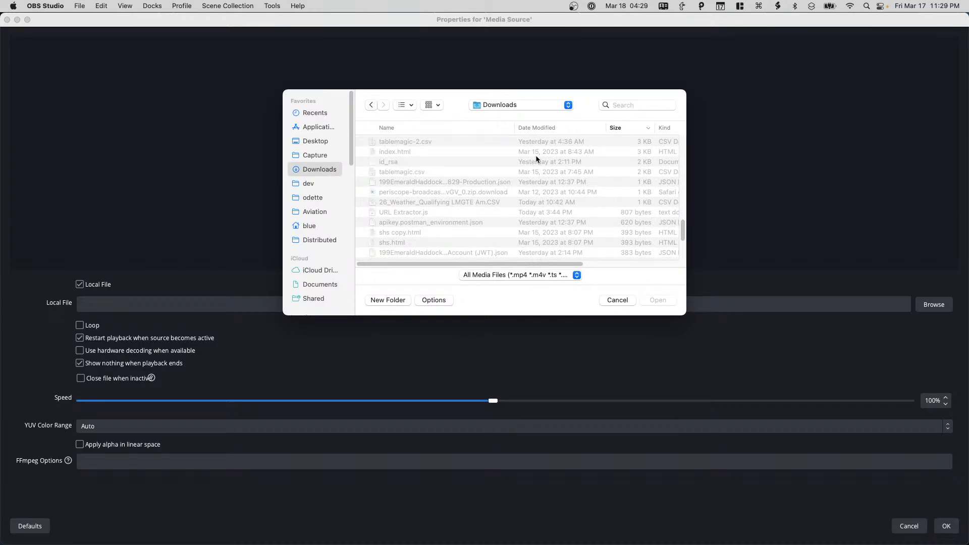
{"action": "key", "text": "Up"}
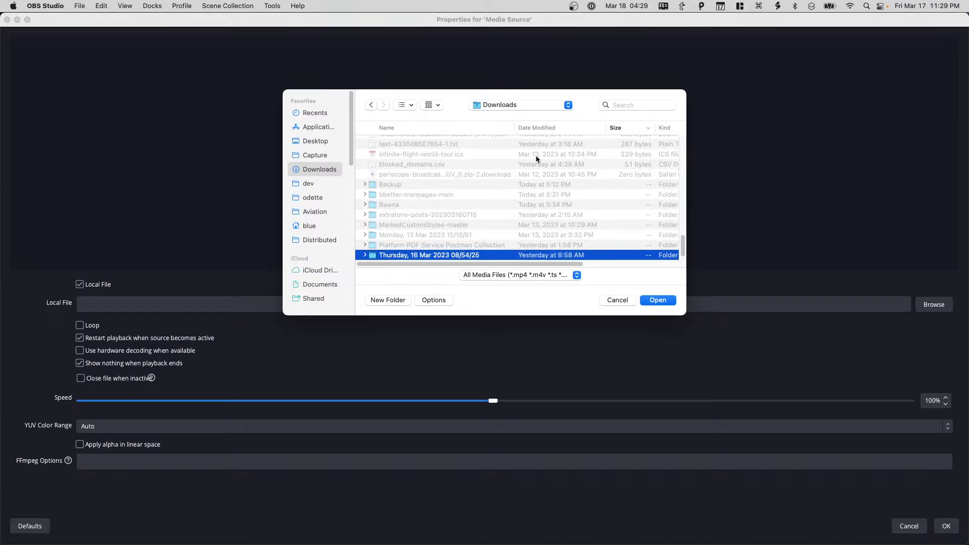
{"action": "key", "text": "Down"}
{"action": "key", "text": "Up"}
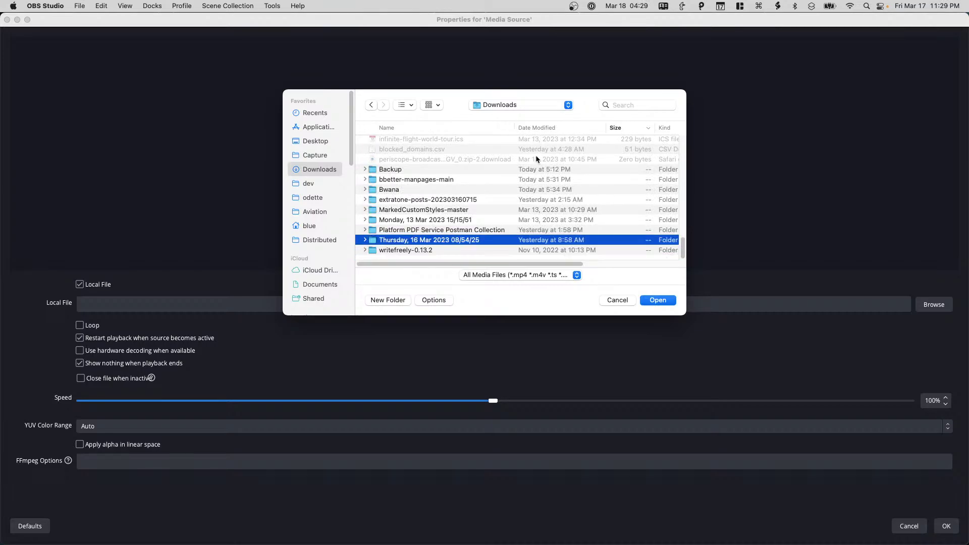
{"action": "key", "text": "Up"}
{"action": "key", "text": "Up"}
{"action": "key", "text": "Up"}
{"action": "key", "text": "Up"}
{"action": "key", "text": "Up"}
{"action": "key", "text": "Up"}
{"action": "key", "text": "Up"}
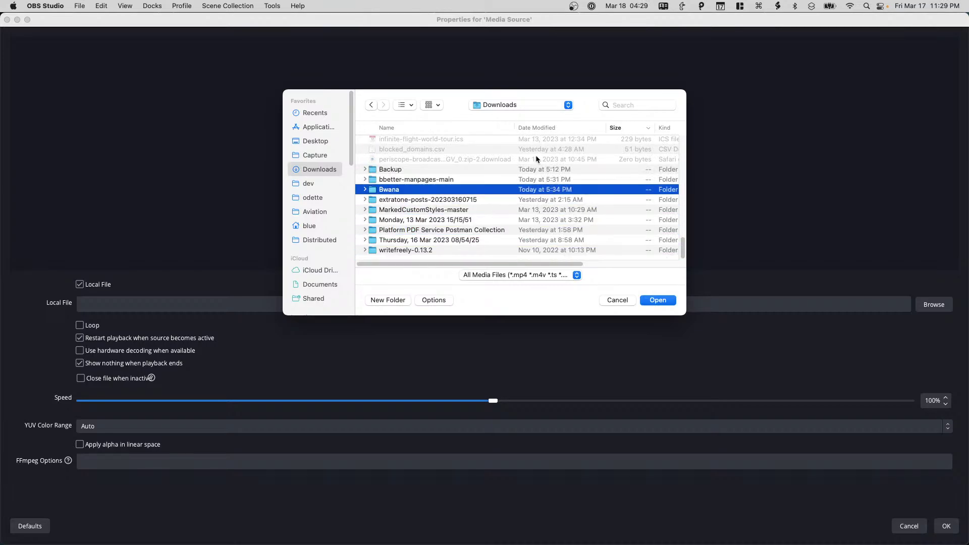
{"action": "scroll", "coordinate": [538, 164], "scroll_direction": "up", "scroll_amount": 5}
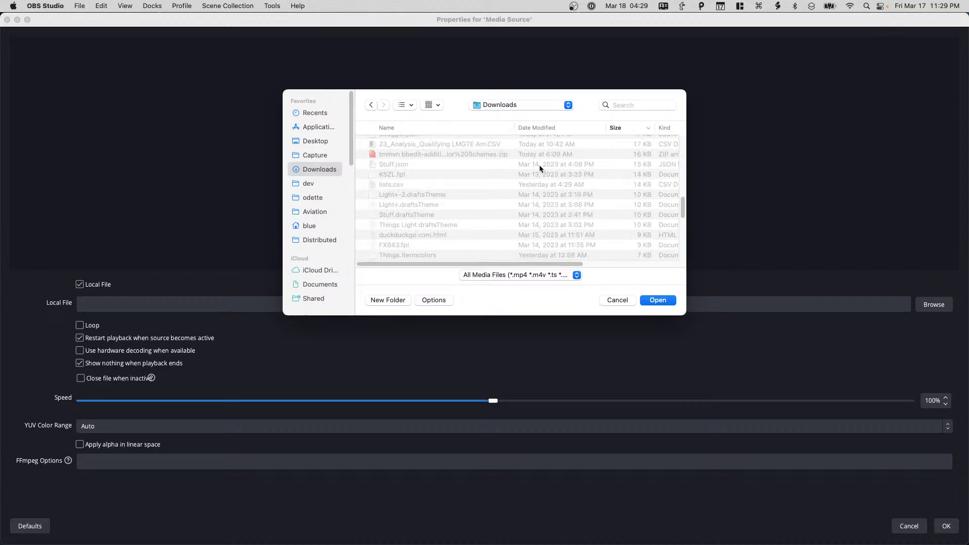
- Sort the Downloads folder by date modified and look through it for a media file
{"action": "left_click", "coordinate": [565, 127]}
{"action": "scroll", "coordinate": [558, 159], "scroll_direction": "up", "scroll_amount": 2}
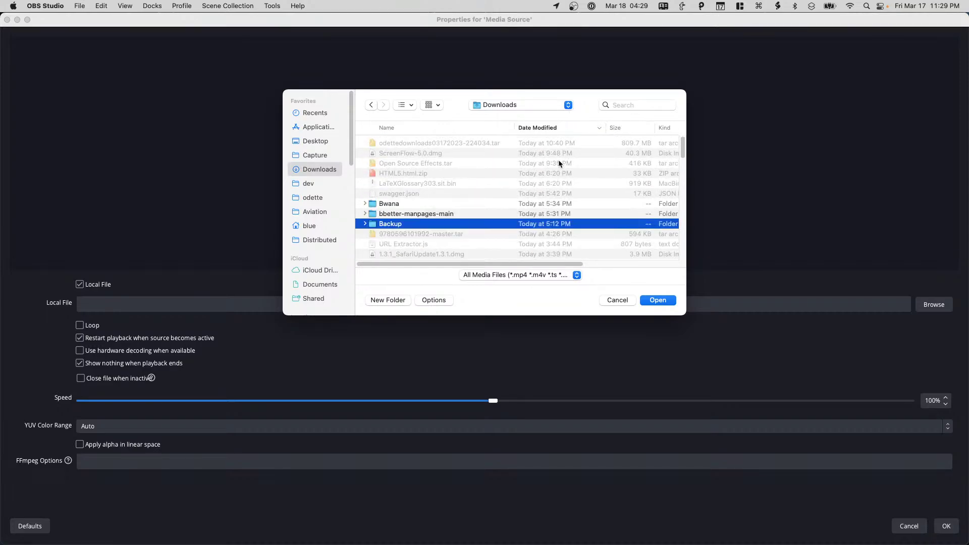
{"action": "scroll", "coordinate": [558, 160], "scroll_direction": "down", "scroll_amount": 3}
{"action": "scroll", "coordinate": [558, 162], "scroll_direction": "down", "scroll_amount": 5}
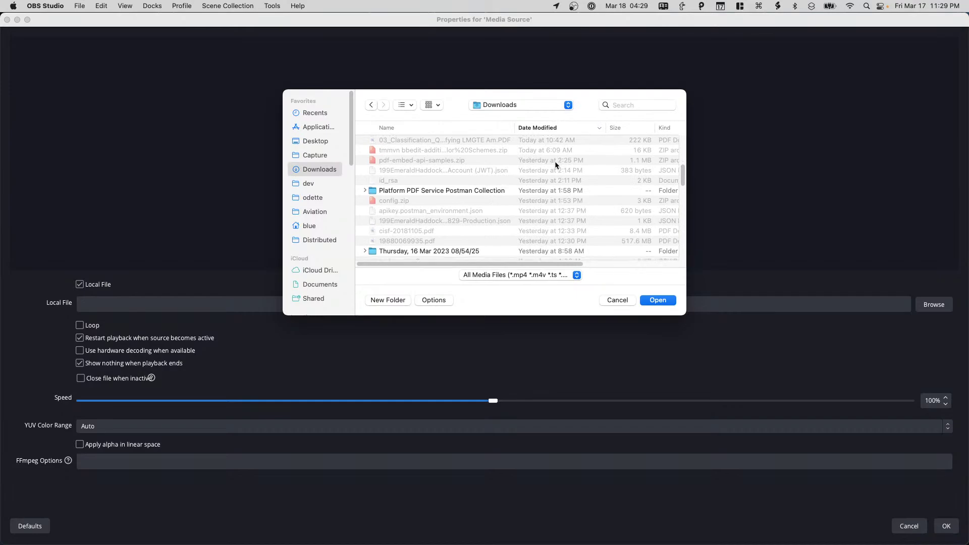
{"action": "scroll", "coordinate": [555, 165], "scroll_direction": "down", "scroll_amount": 5}
{"action": "scroll", "coordinate": [555, 164], "scroll_direction": "down", "scroll_amount": 5}
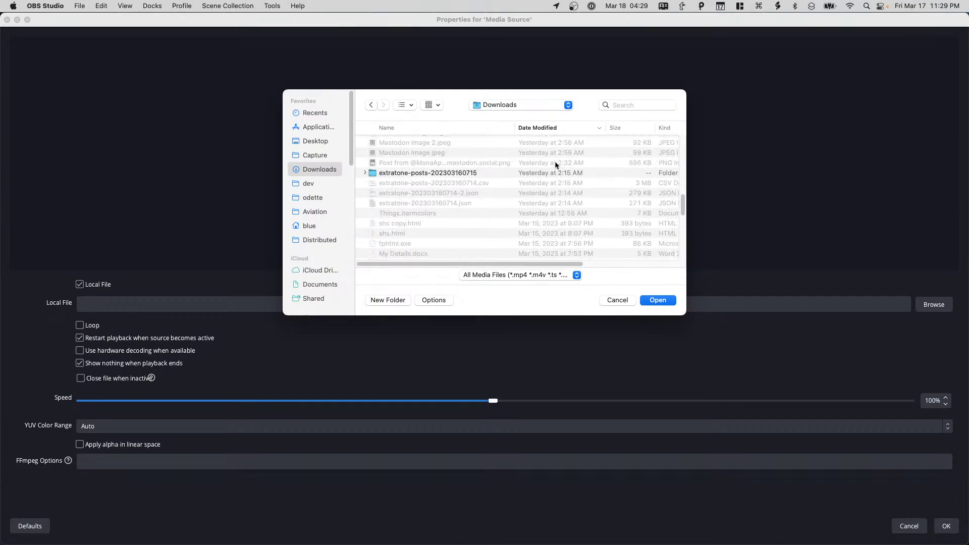
- Sort iCloud Drive by name and open the End User folder inside its Audio folder
{"action": "left_click", "coordinate": [310, 272]}
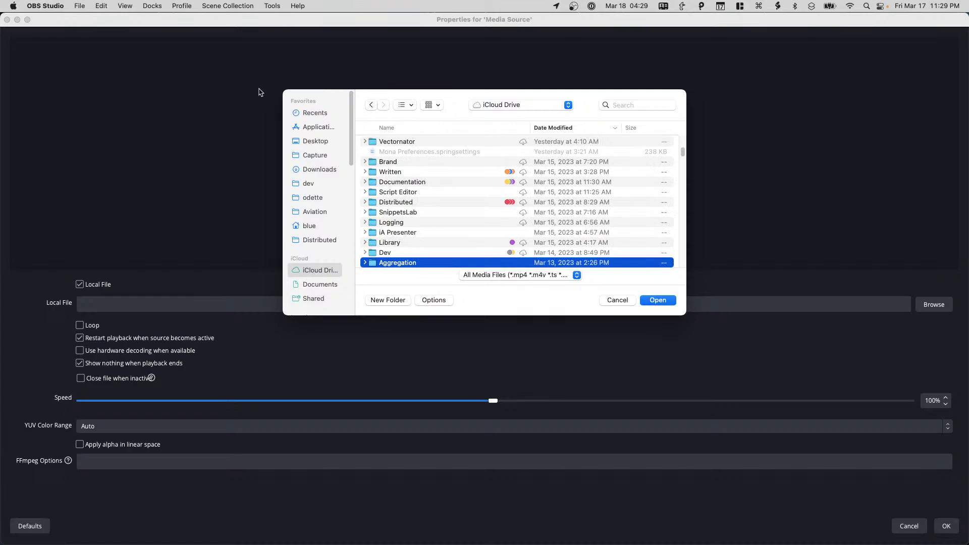
{"action": "left_click", "coordinate": [446, 128]}
{"action": "scroll", "coordinate": [438, 161], "scroll_direction": "down", "scroll_amount": 3}
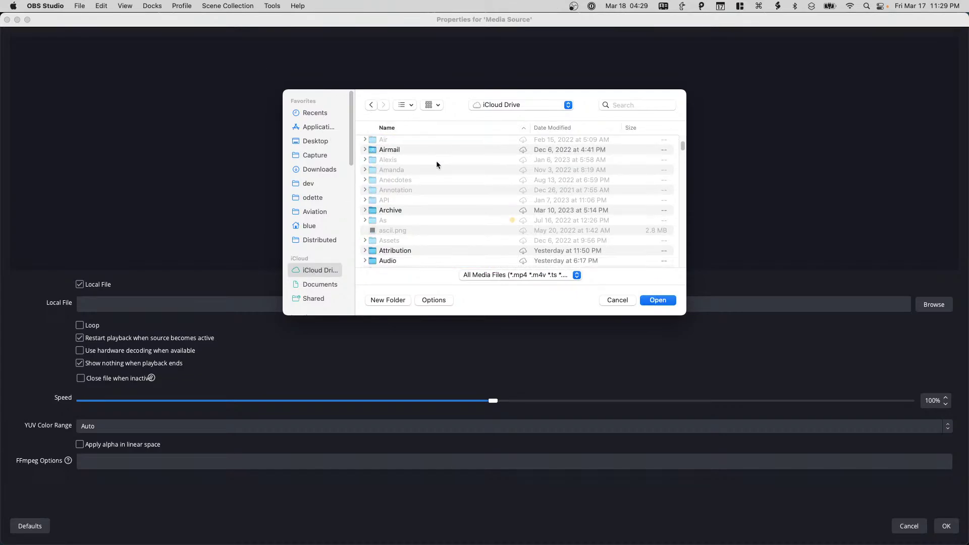
{"action": "left_click", "coordinate": [422, 219]}
{"action": "double_click", "coordinate": [422, 219]}
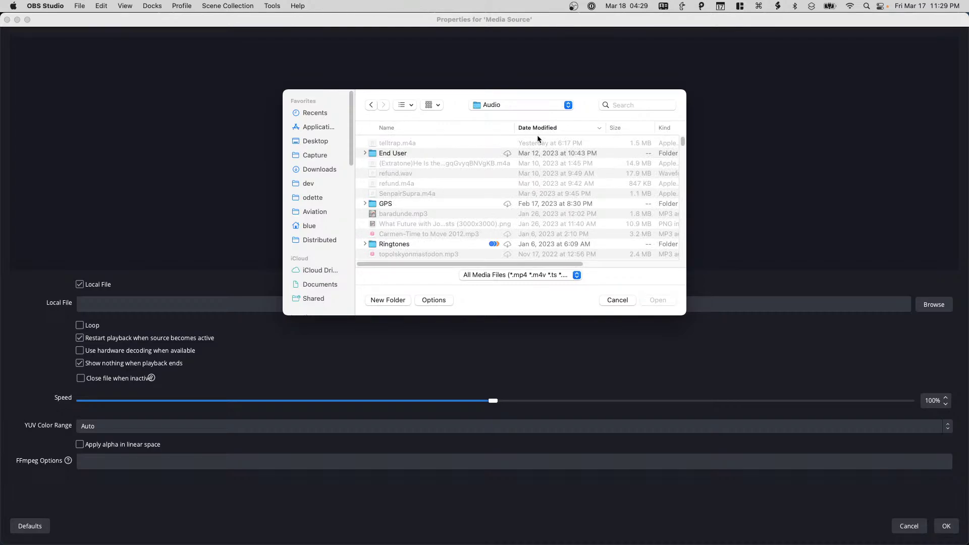
{"action": "left_click", "coordinate": [536, 152]}
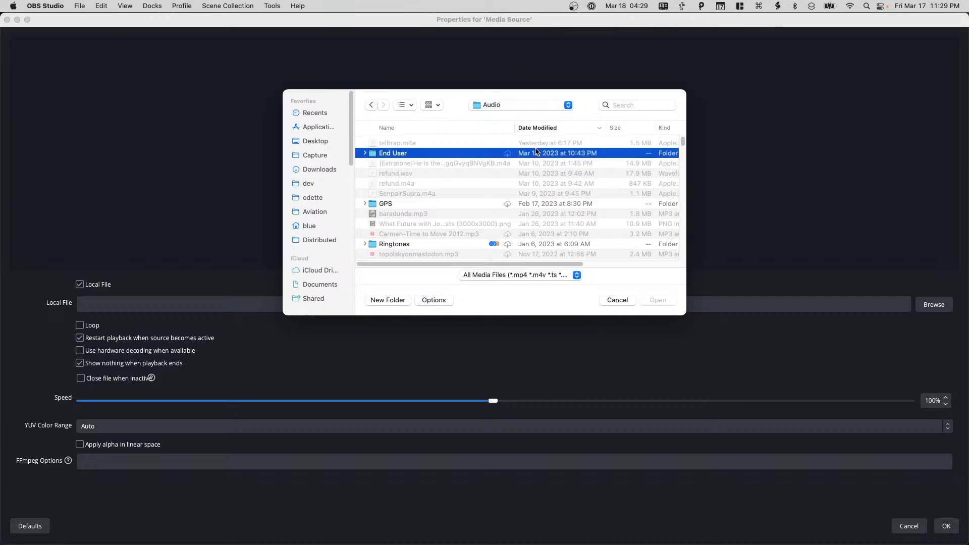
{"action": "double_click", "coordinate": [537, 152]}
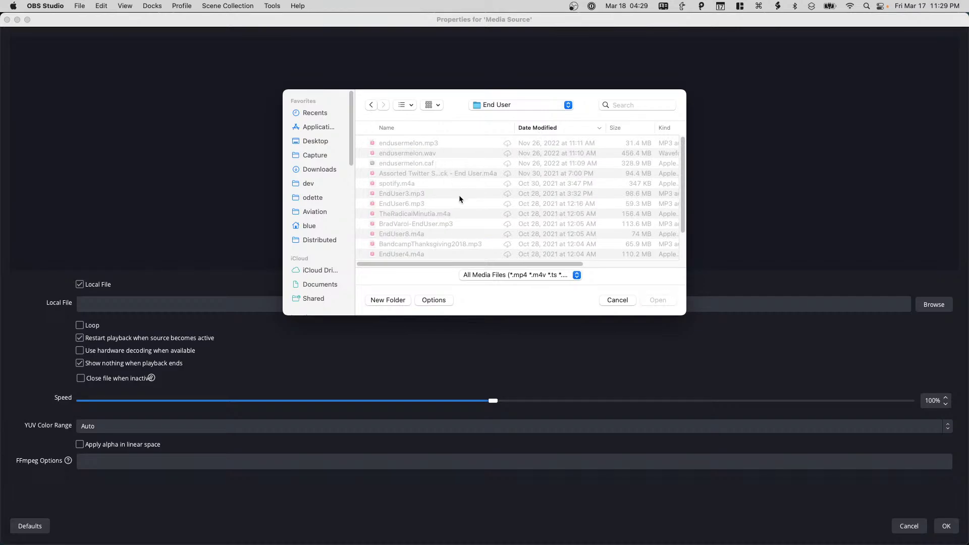
- Download the 113.6 MB EndUser MP3 from iCloud to the Mac within the file chooser
{"action": "right_click", "coordinate": [452, 225]}
{"action": "left_click", "coordinate": [459, 229]}
{"action": "scroll", "coordinate": [449, 230], "scroll_direction": "down", "scroll_amount": 3}
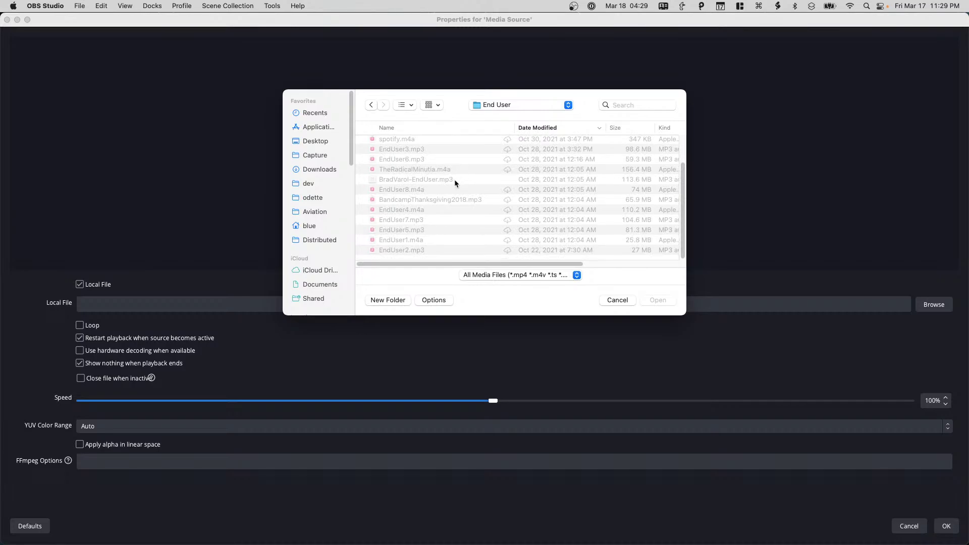
- Change the file type filter, choose the 113.6 MB EndUser MP3 as the Local File, and accept the media source properties
{"action": "left_click", "coordinate": [515, 277]}
{"action": "left_click", "coordinate": [501, 310]}
{"action": "double_click", "coordinate": [469, 180]}
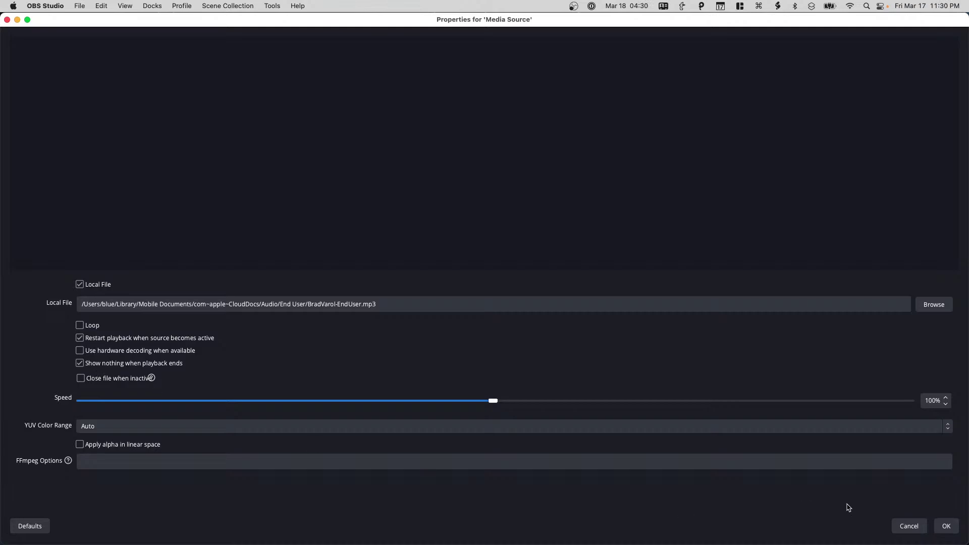
{"action": "left_click", "coordinate": [946, 526]}
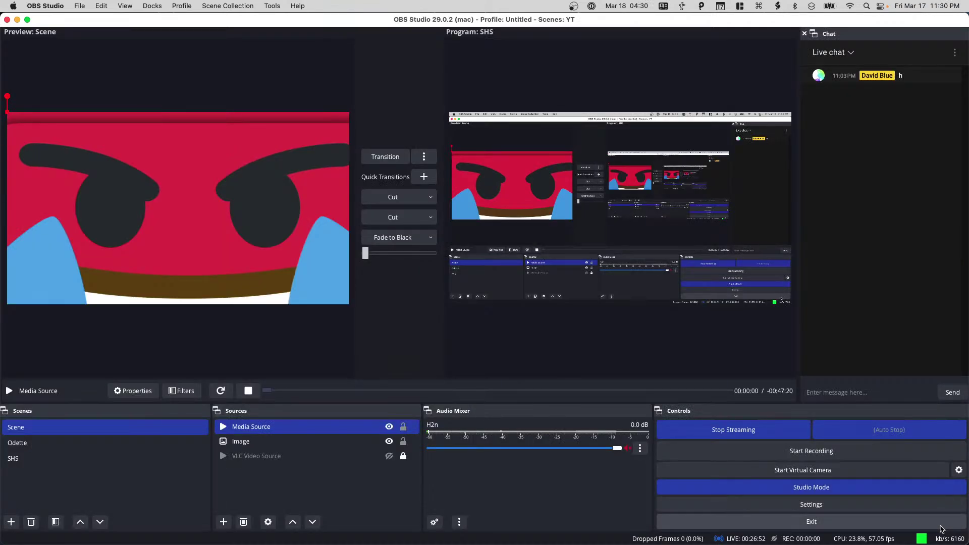